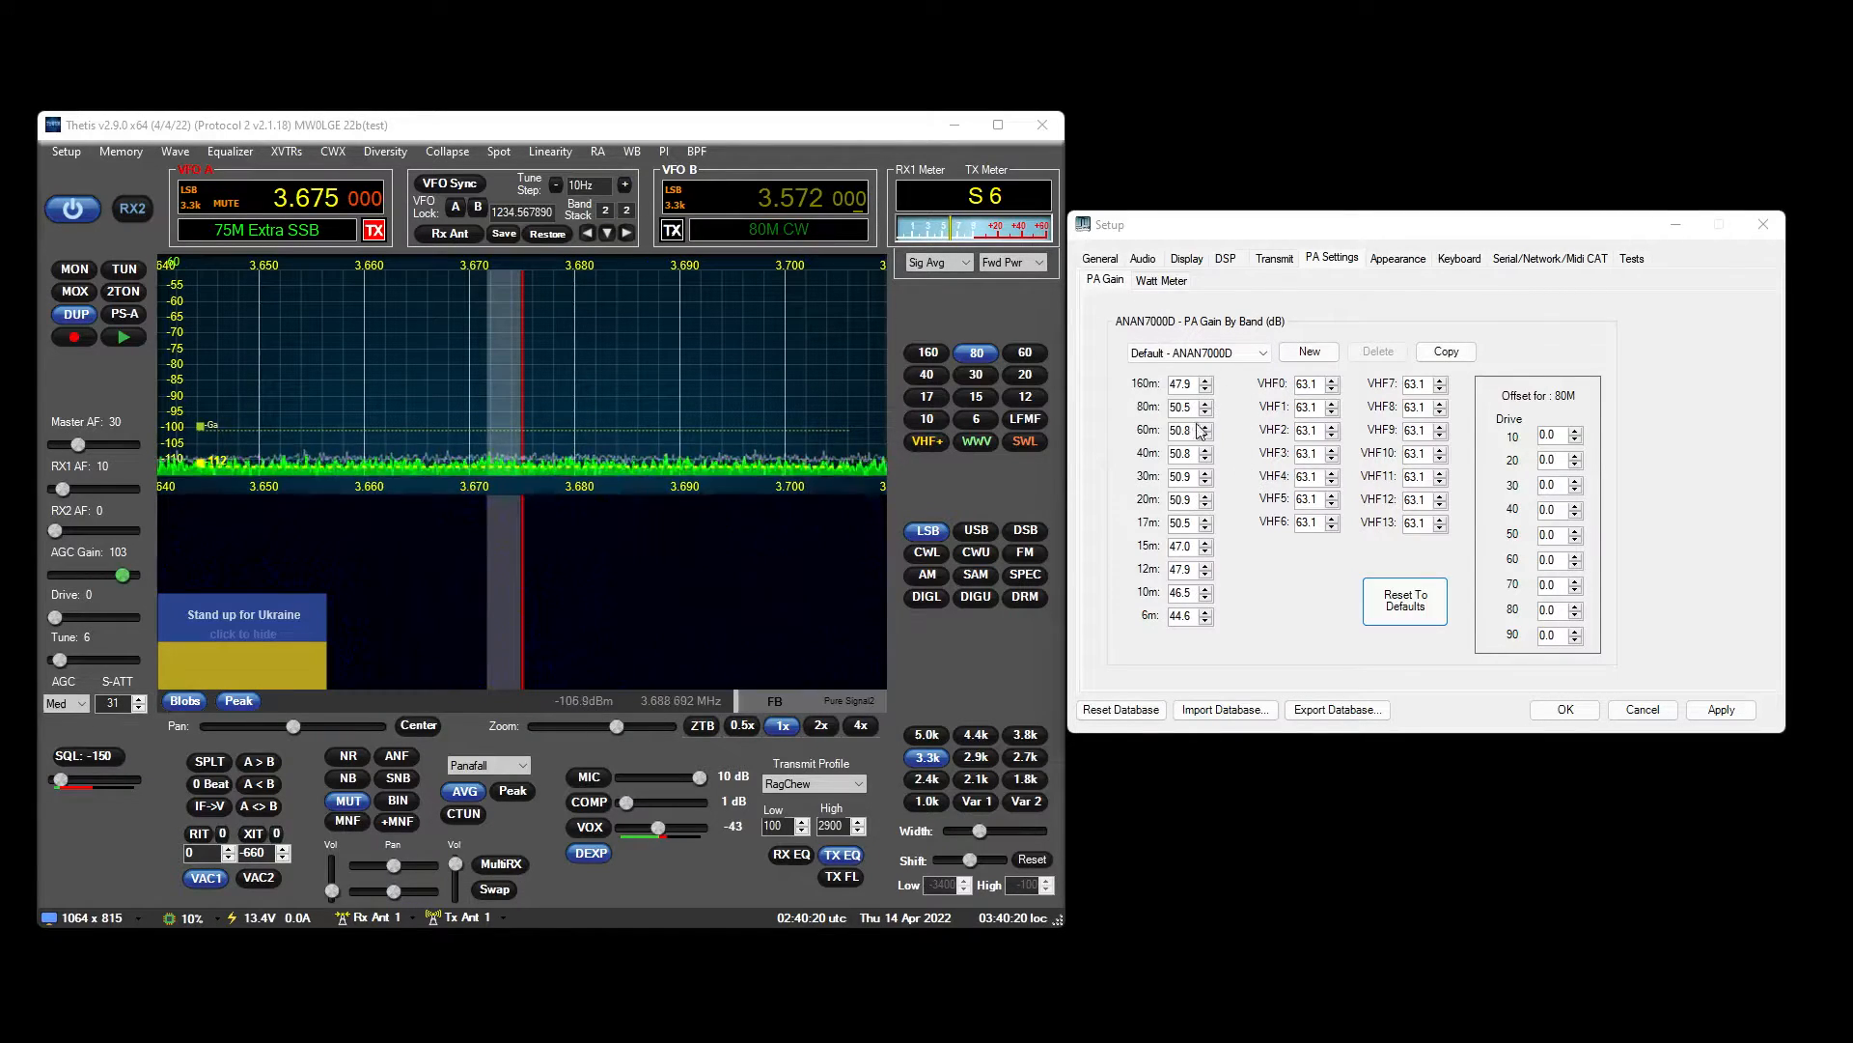
# Set the tune level to 100 and show the transmit settings with the tune power source options.
pyautogui.moveTo(60, 659); pyautogui.dragTo(142, 658)
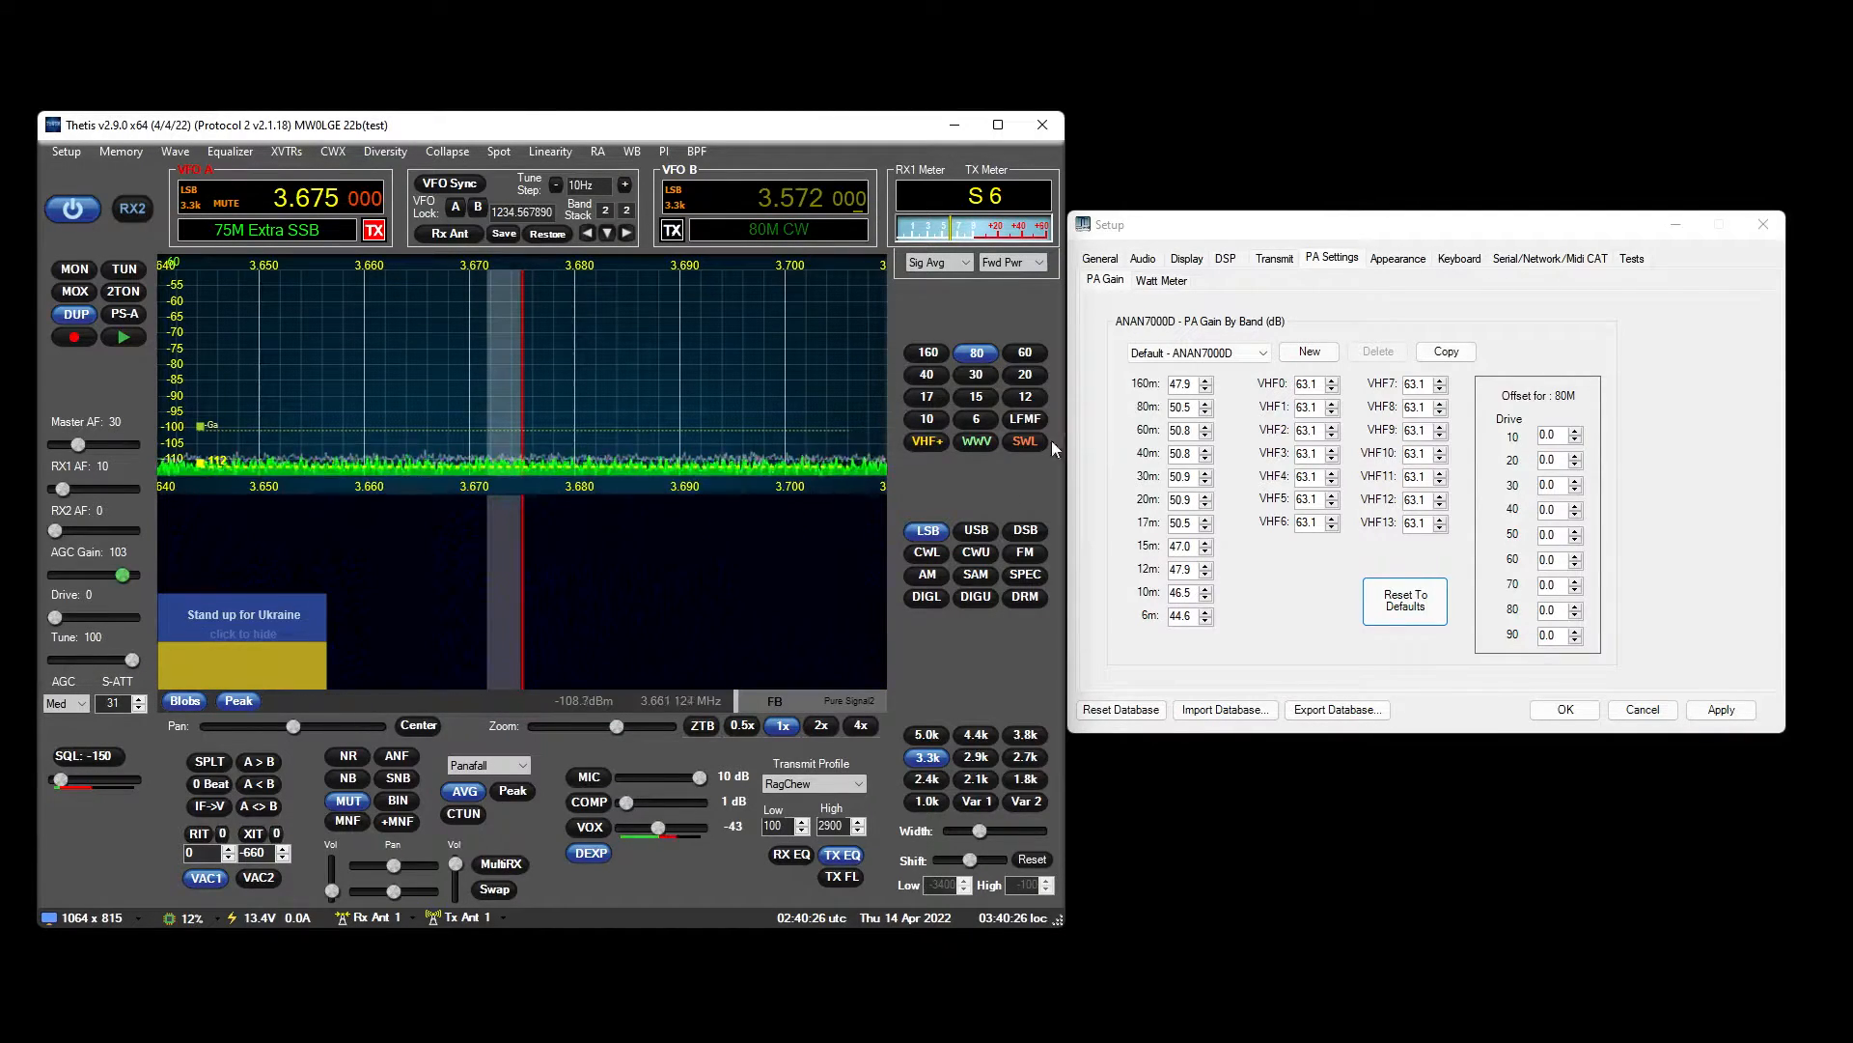
pyautogui.click(73, 158)
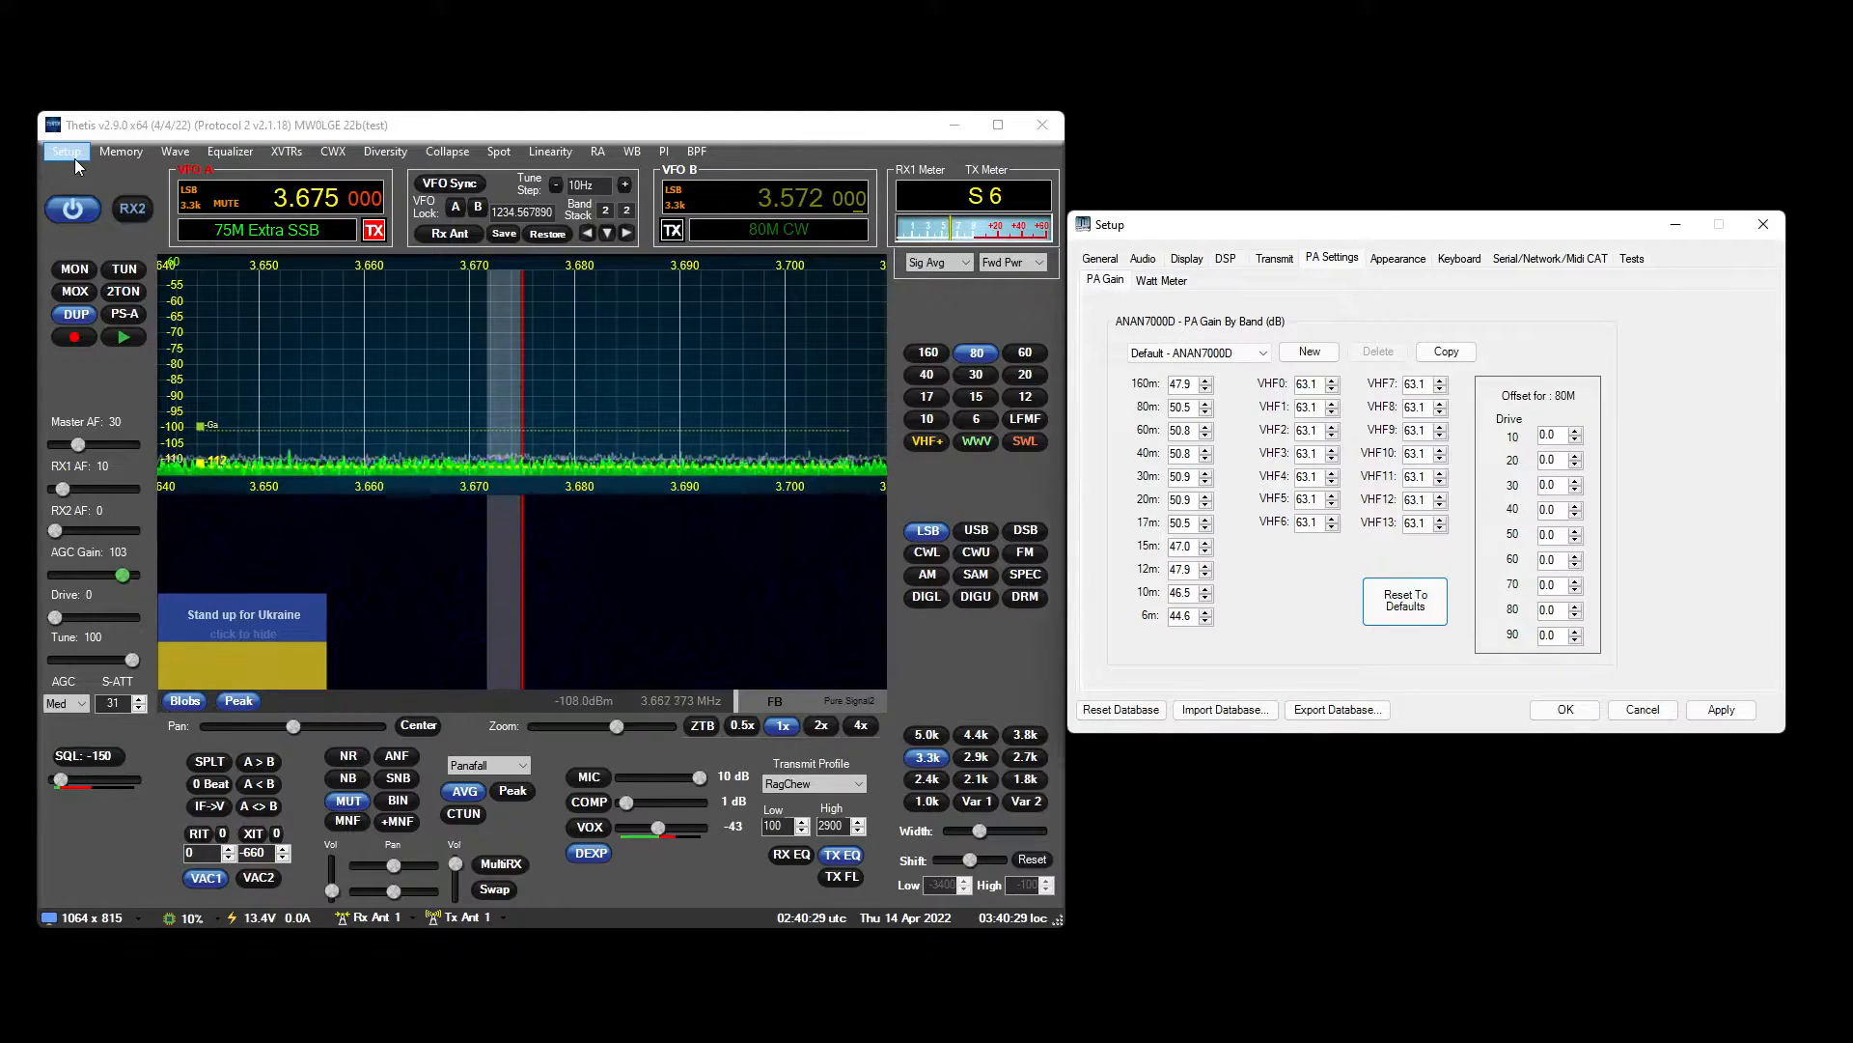
pyautogui.click(1272, 257)
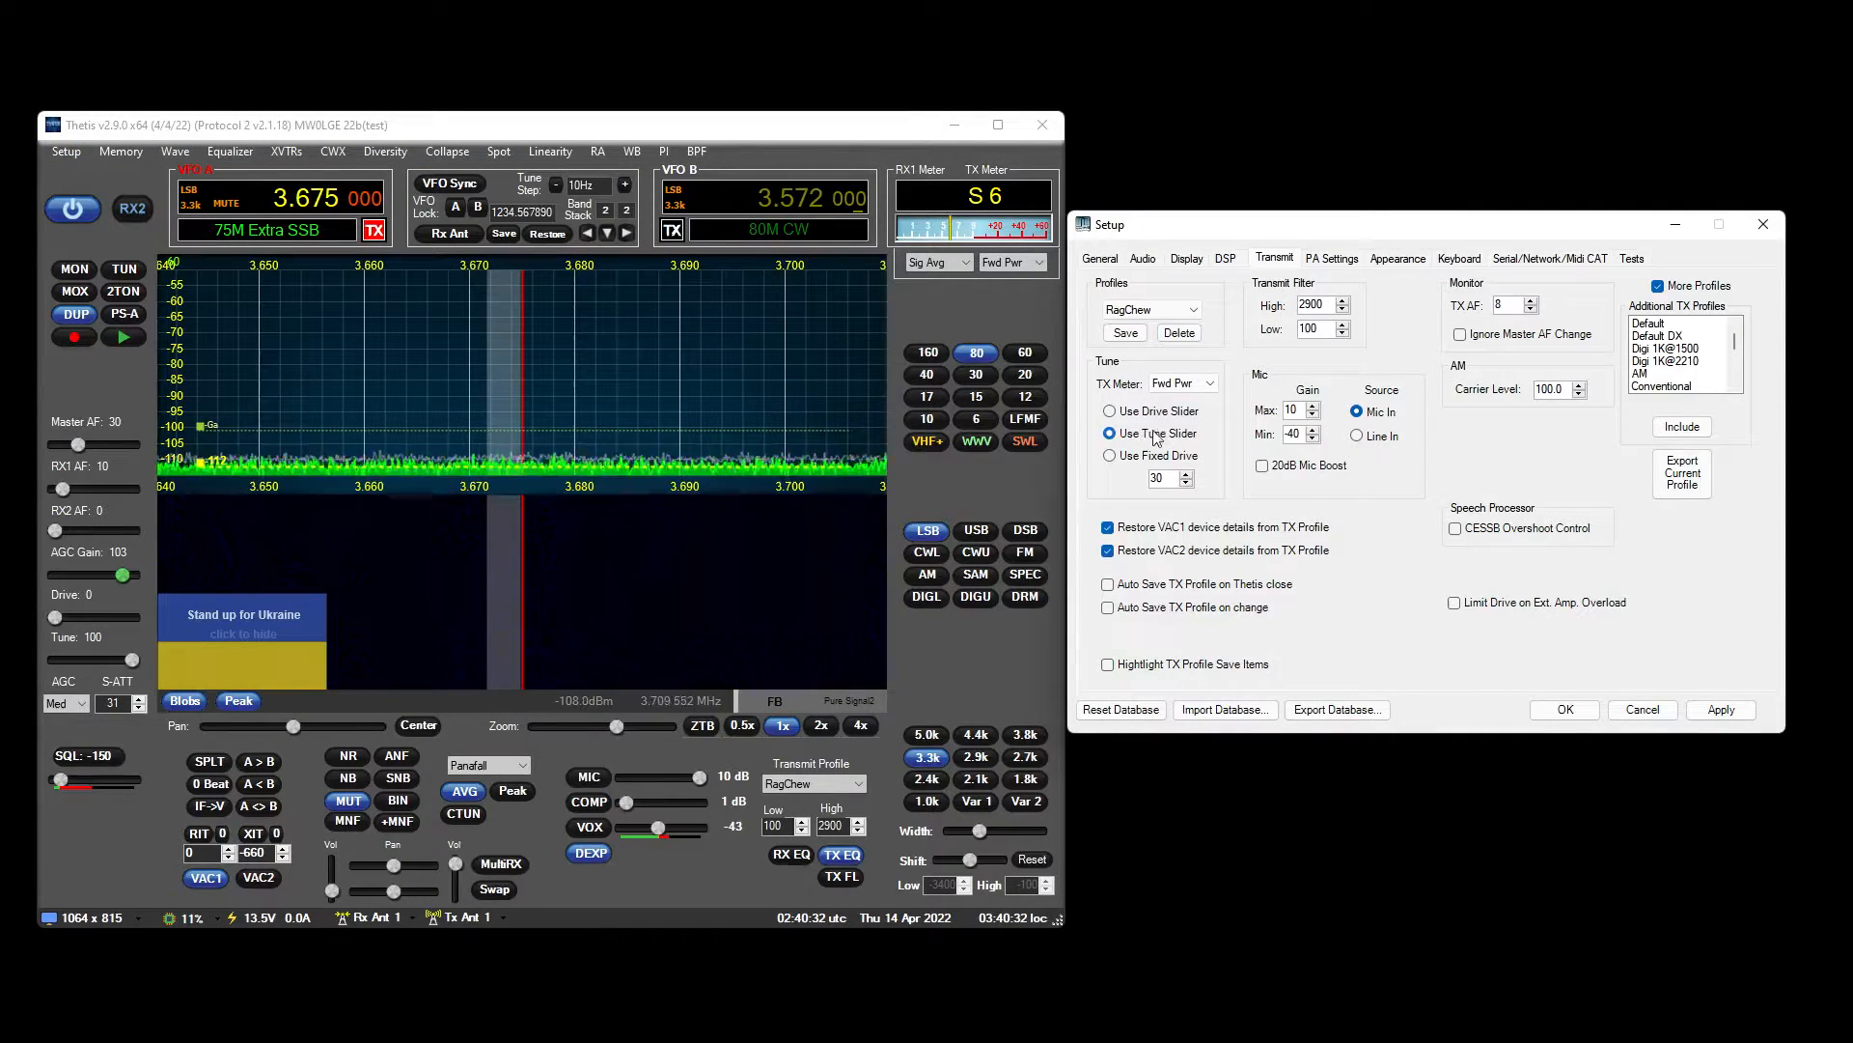
# Set the two-tone test to take its power level from the drive slider.
pyautogui.click(1631, 257)
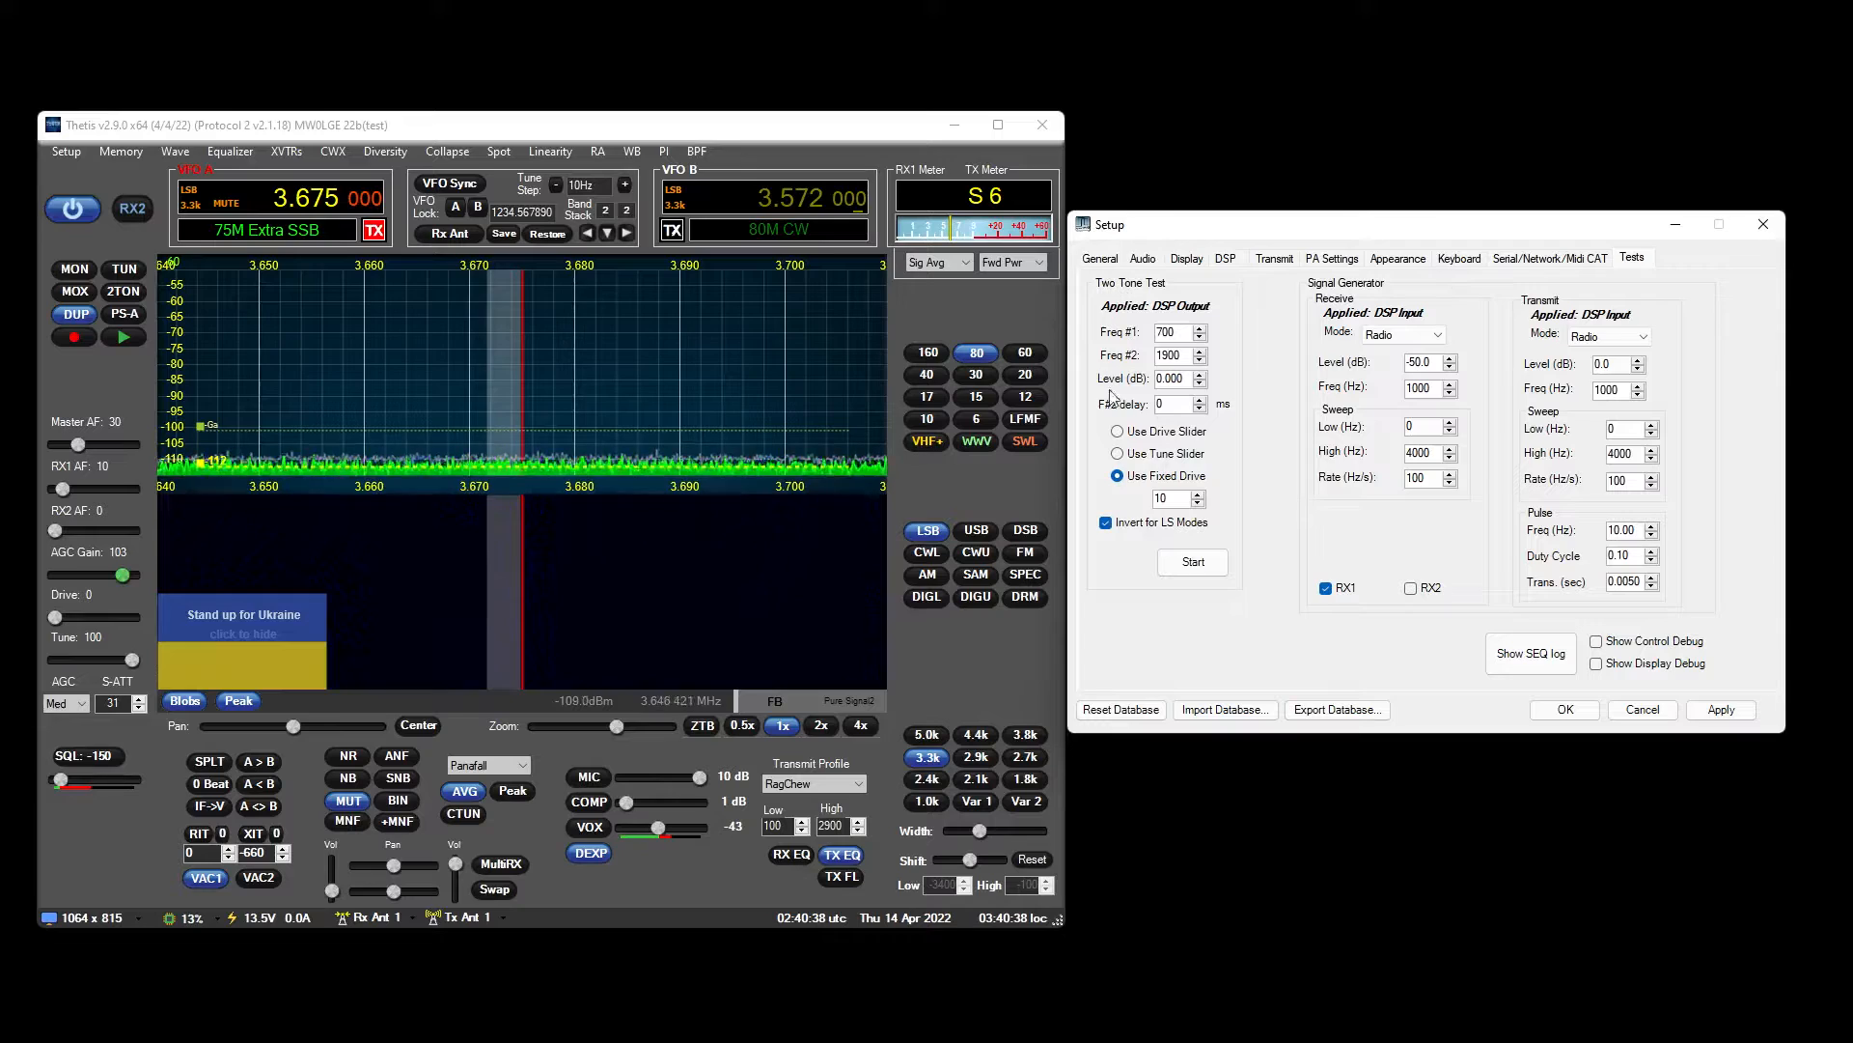
pyautogui.click(1149, 453)
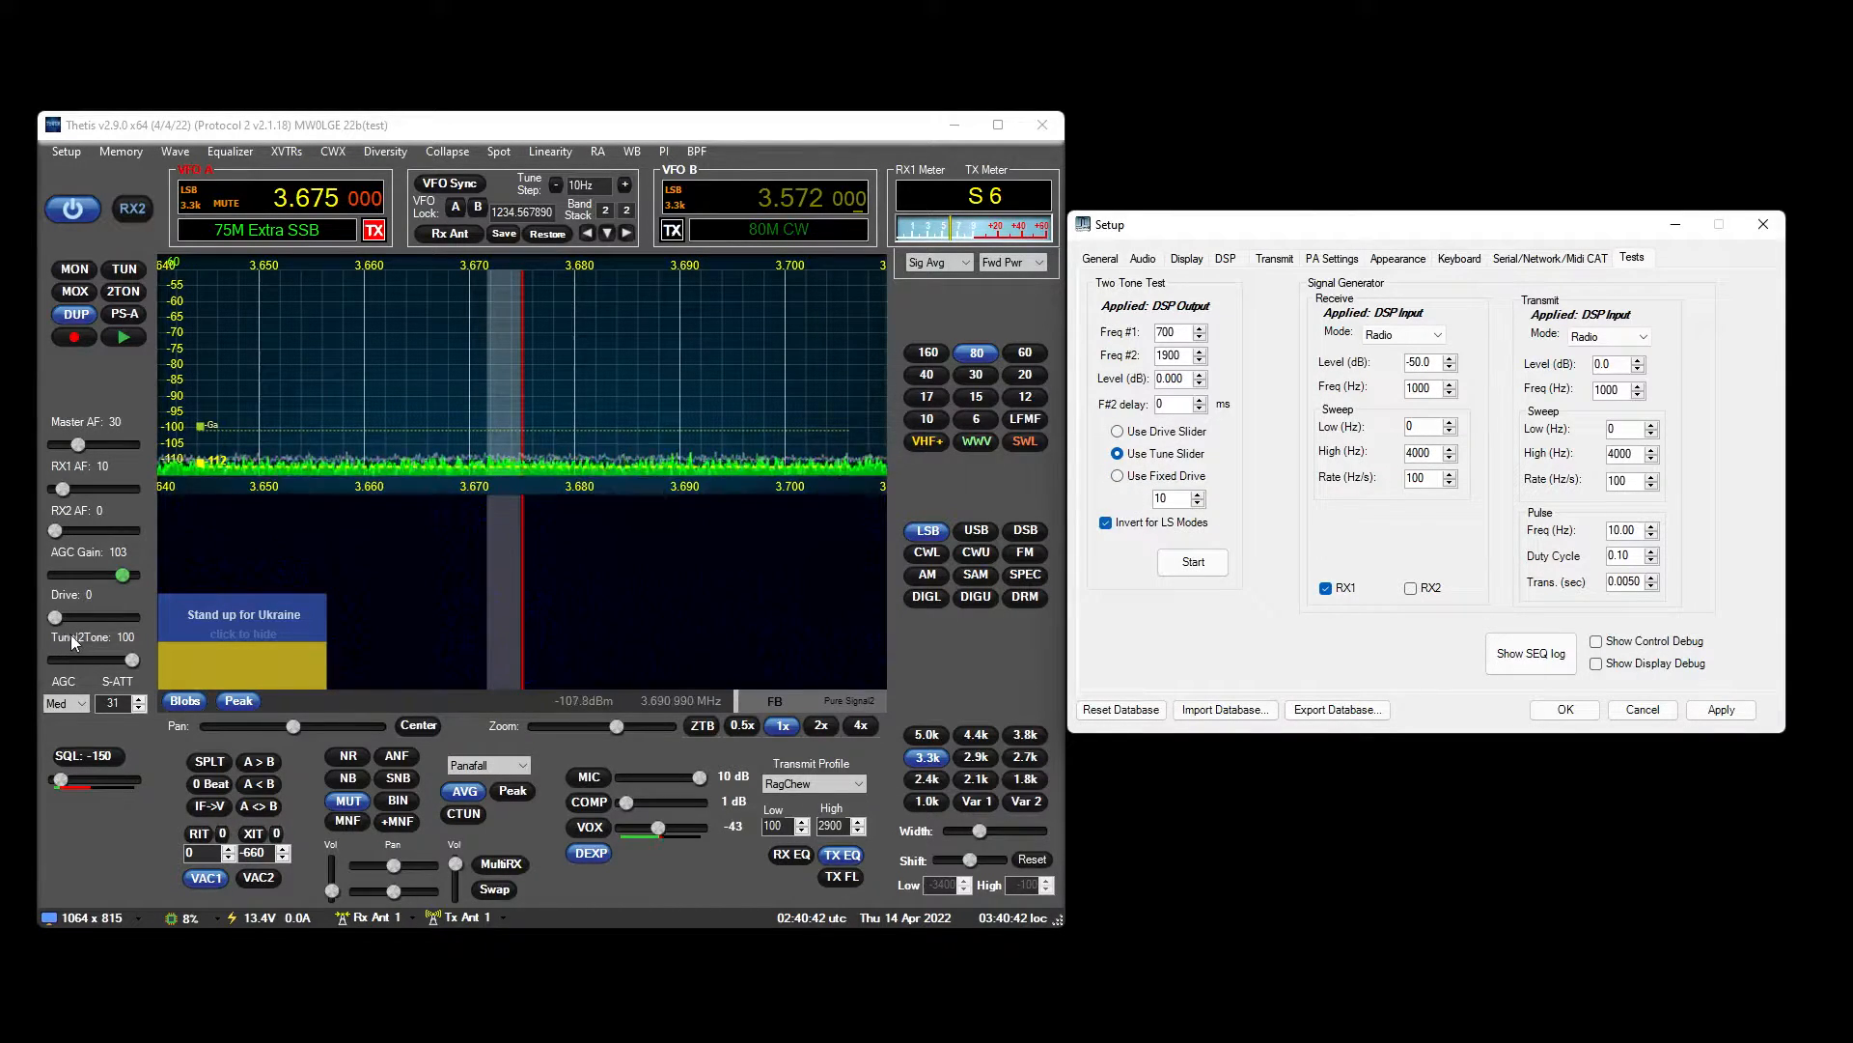
pyautogui.click(1149, 478)
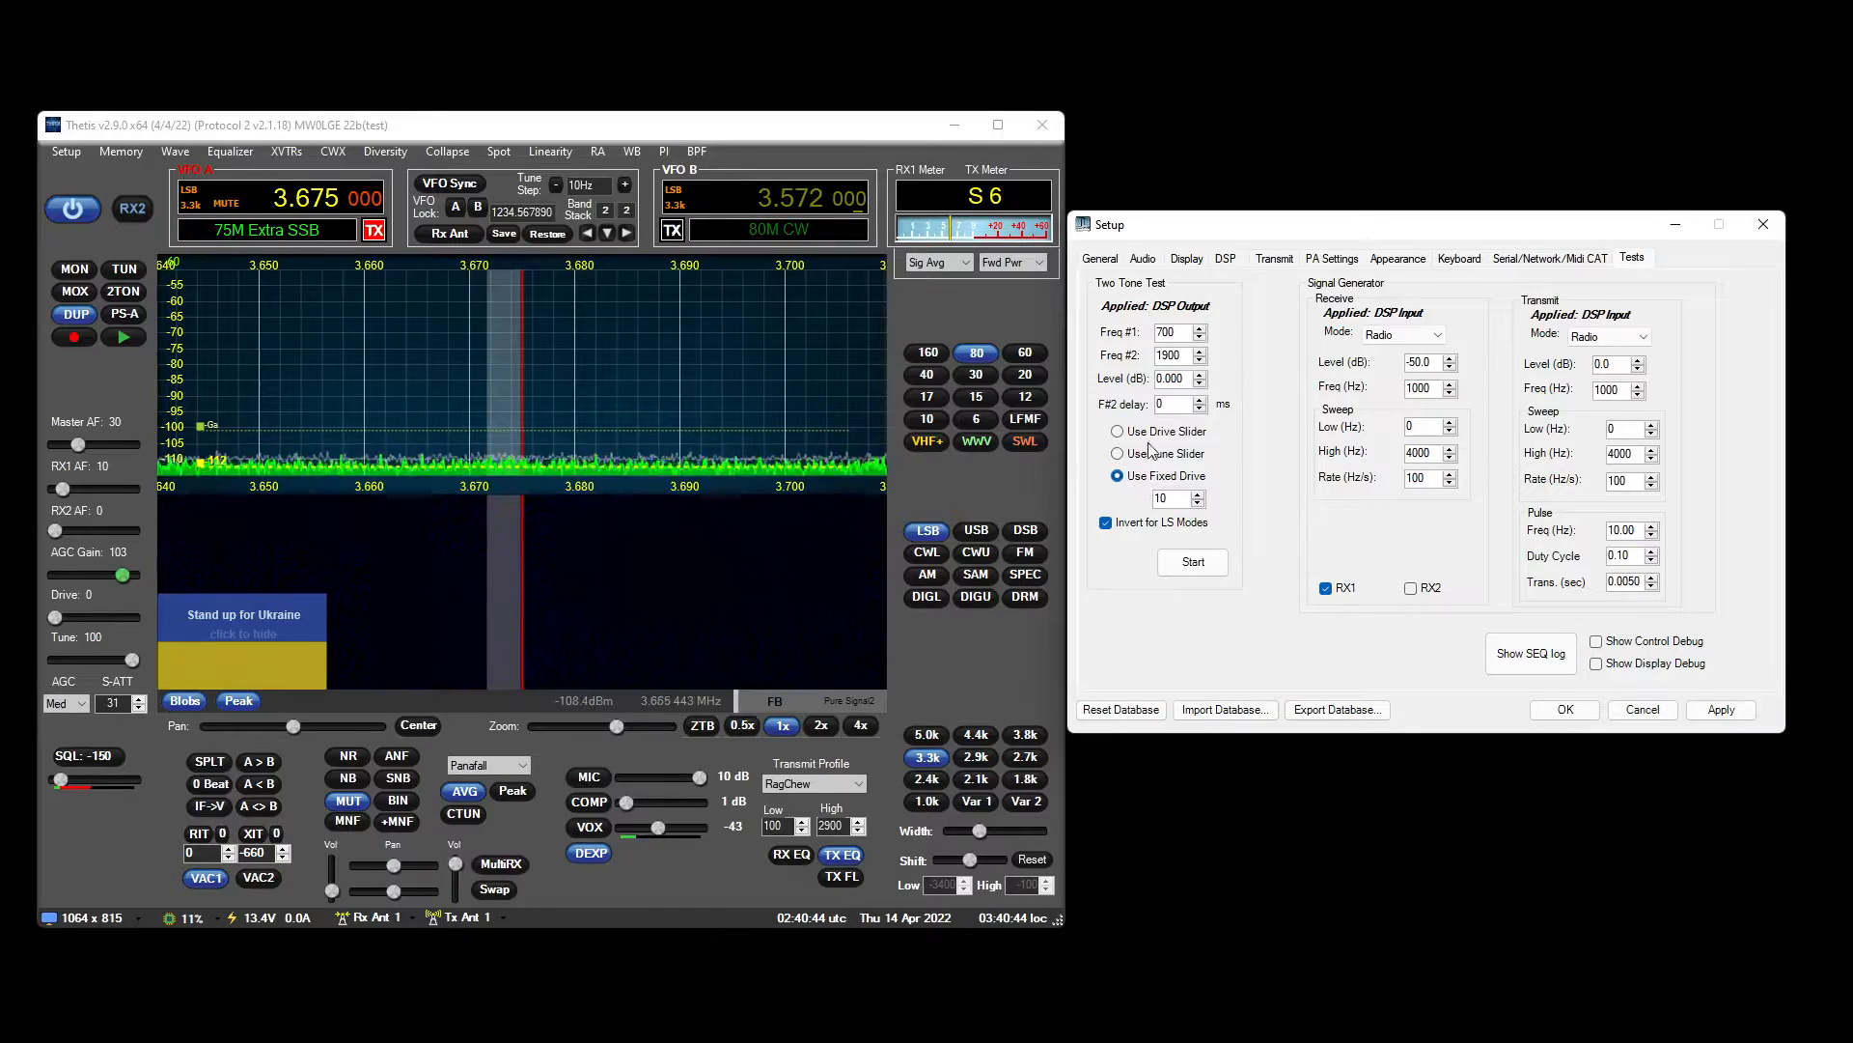
pyautogui.click(1154, 434)
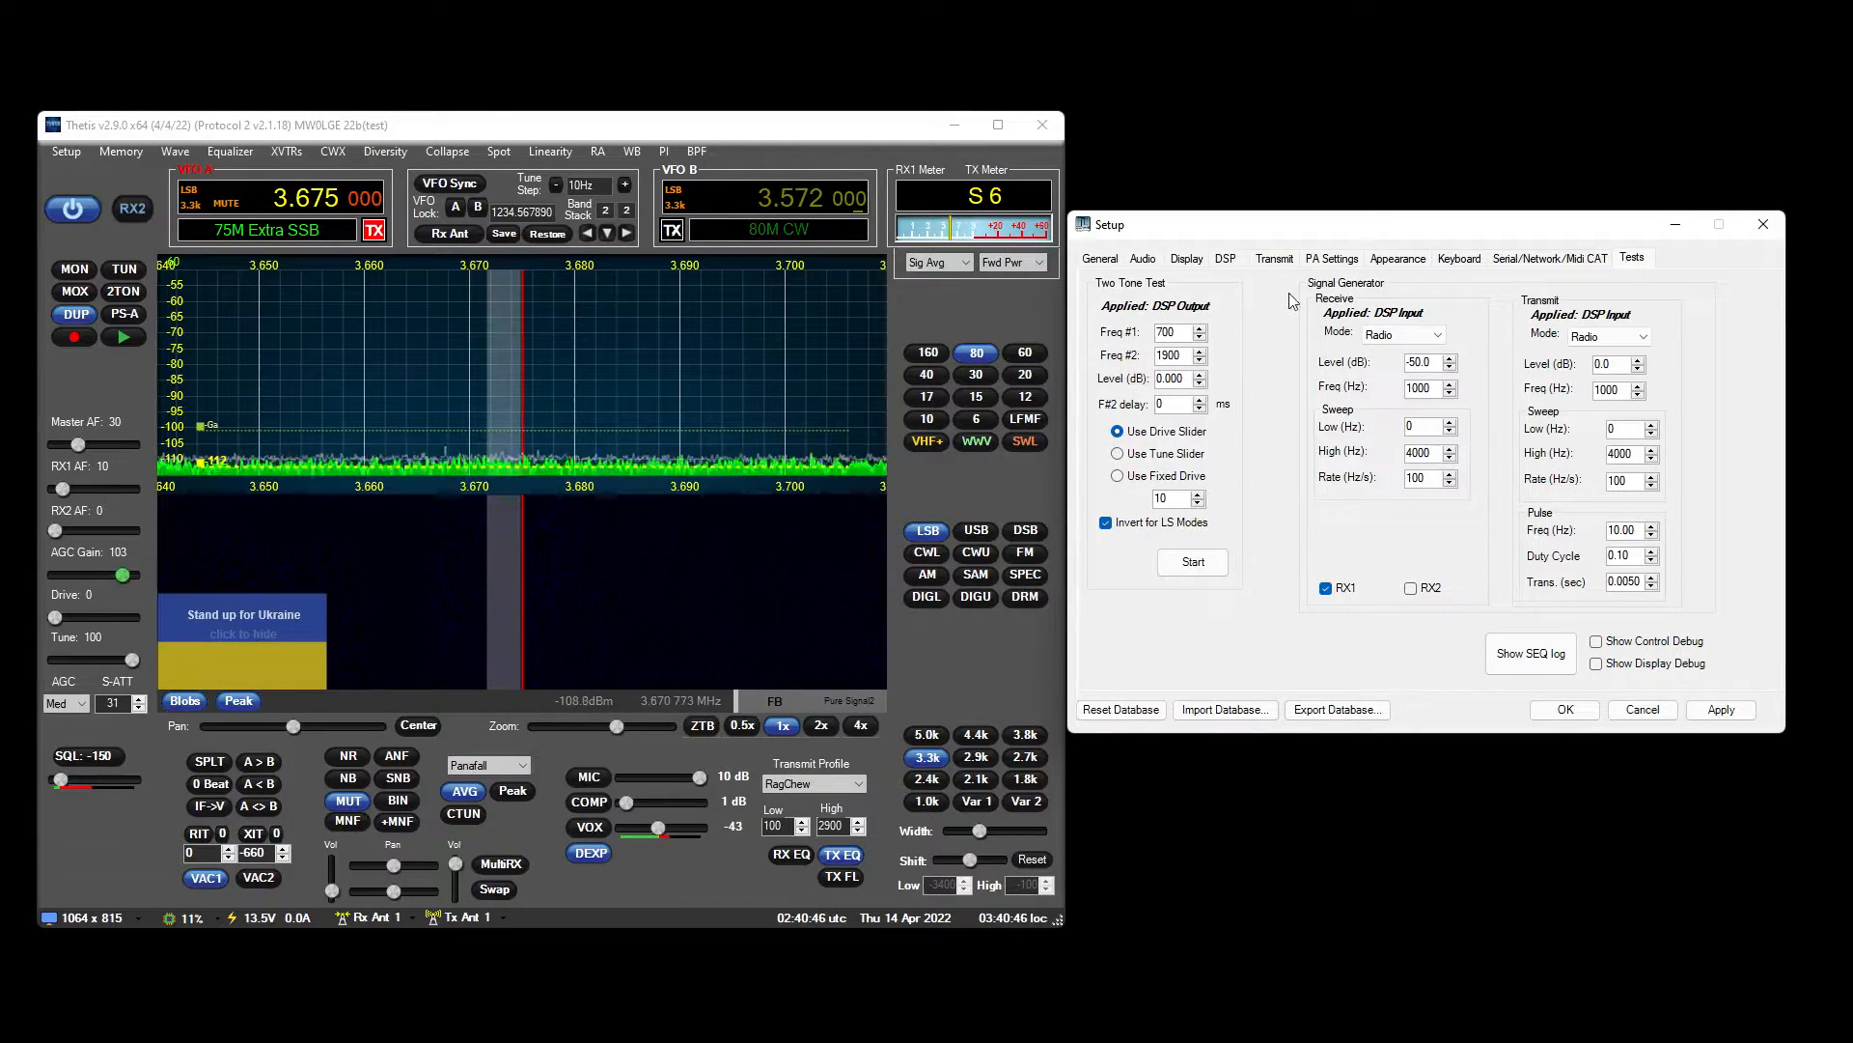
# Try the drive slider as the tune power source, return it to the tune slider, and review the two-tone test options.
pyautogui.click(1276, 259)
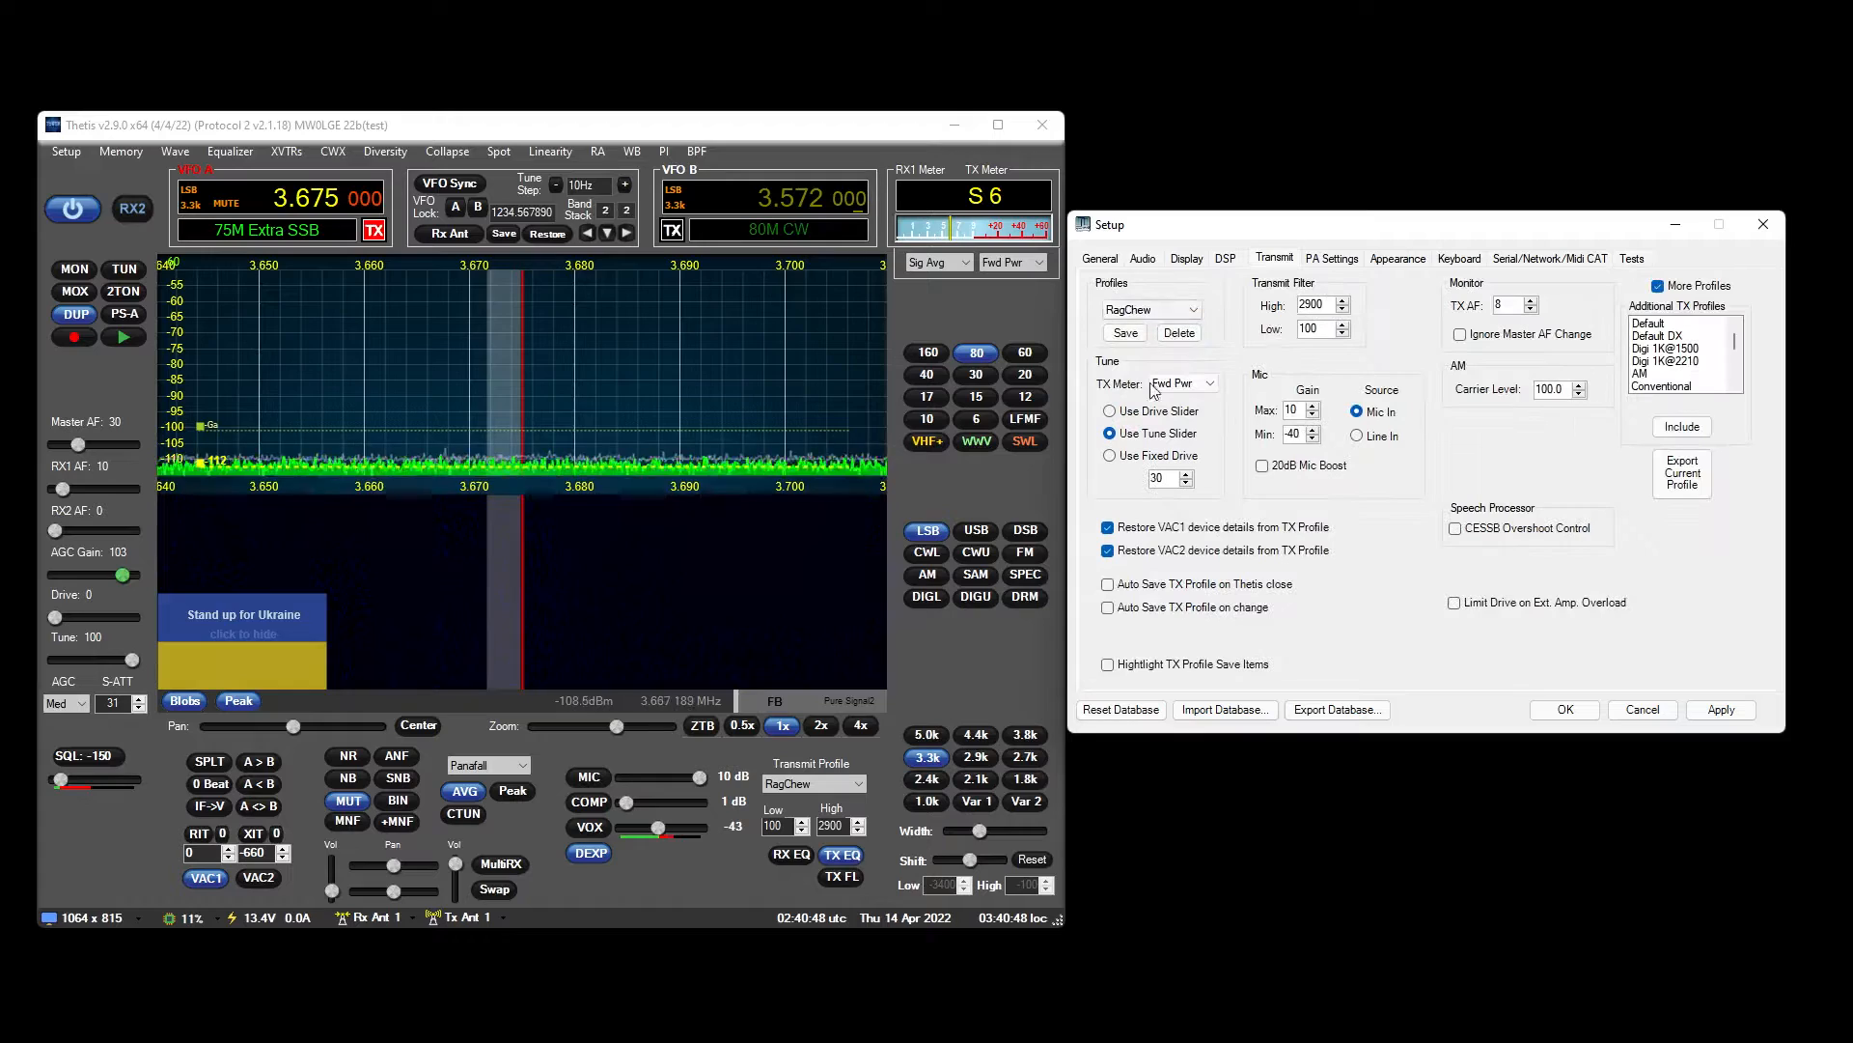
pyautogui.click(1164, 413)
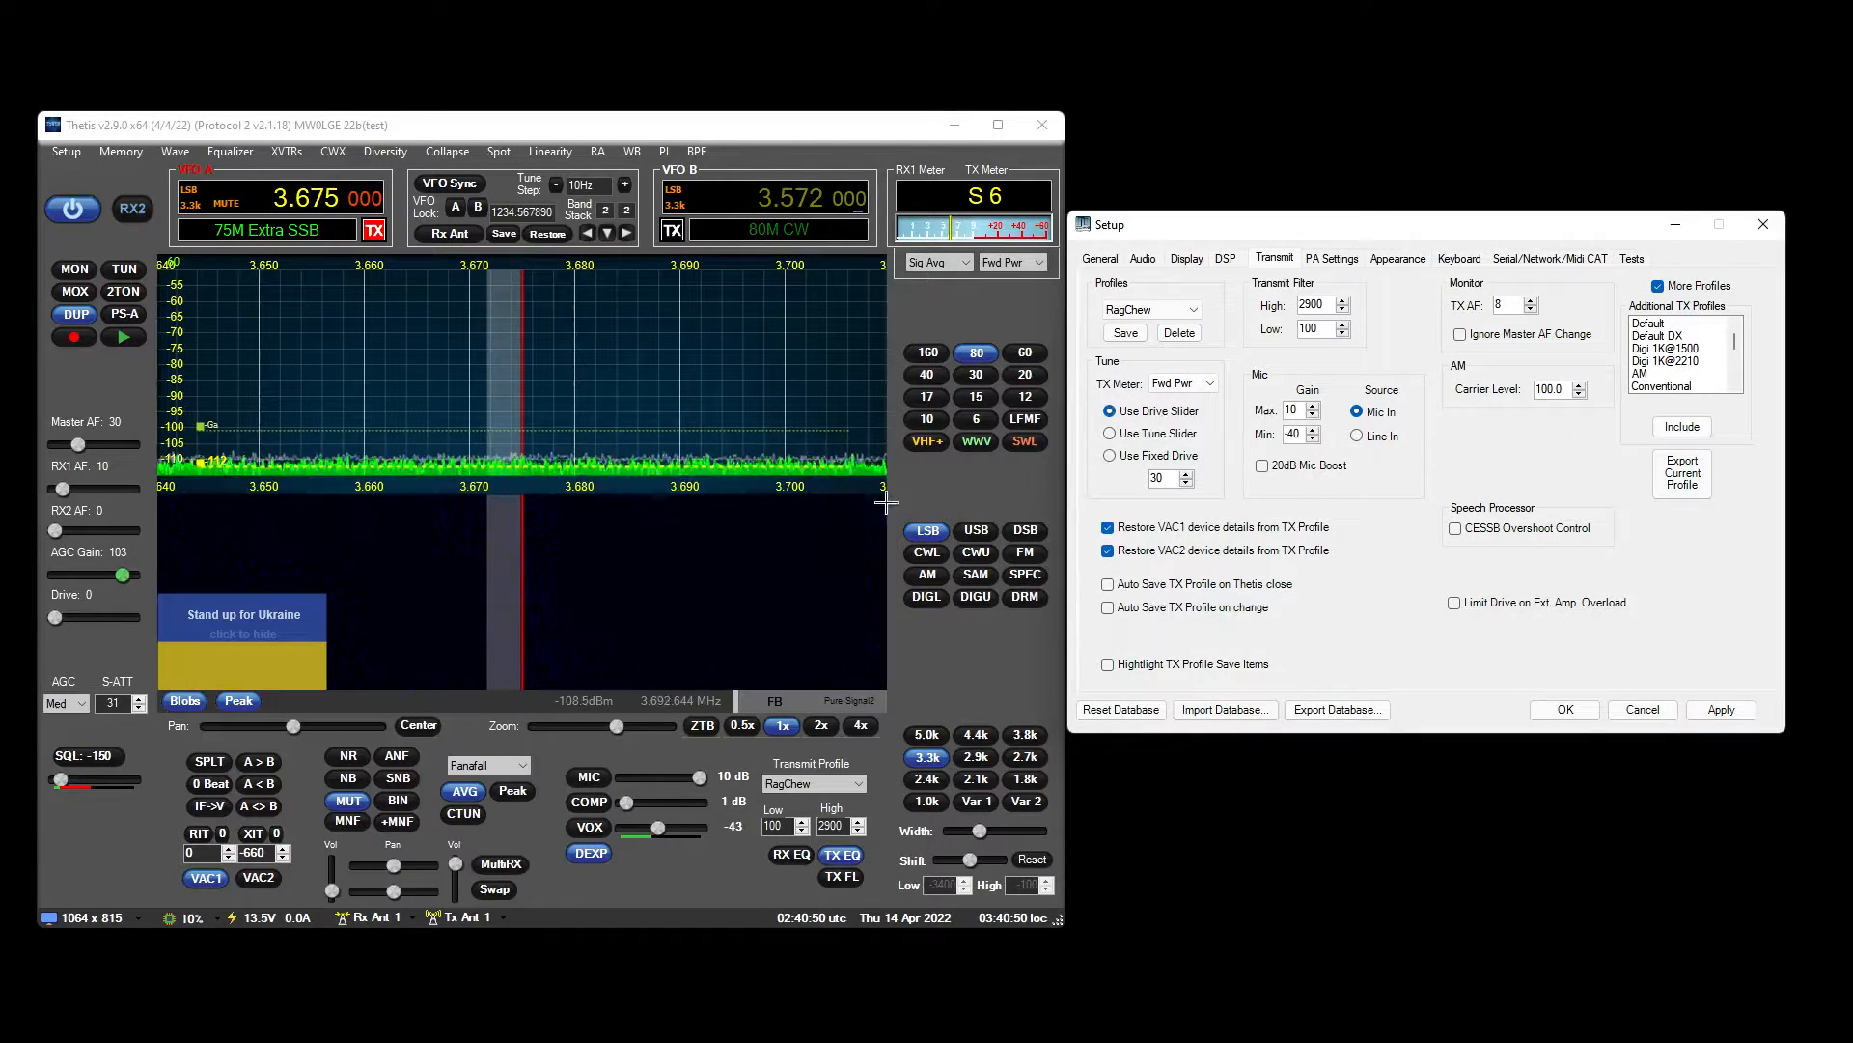
pyautogui.click(1163, 433)
pyautogui.click(1633, 258)
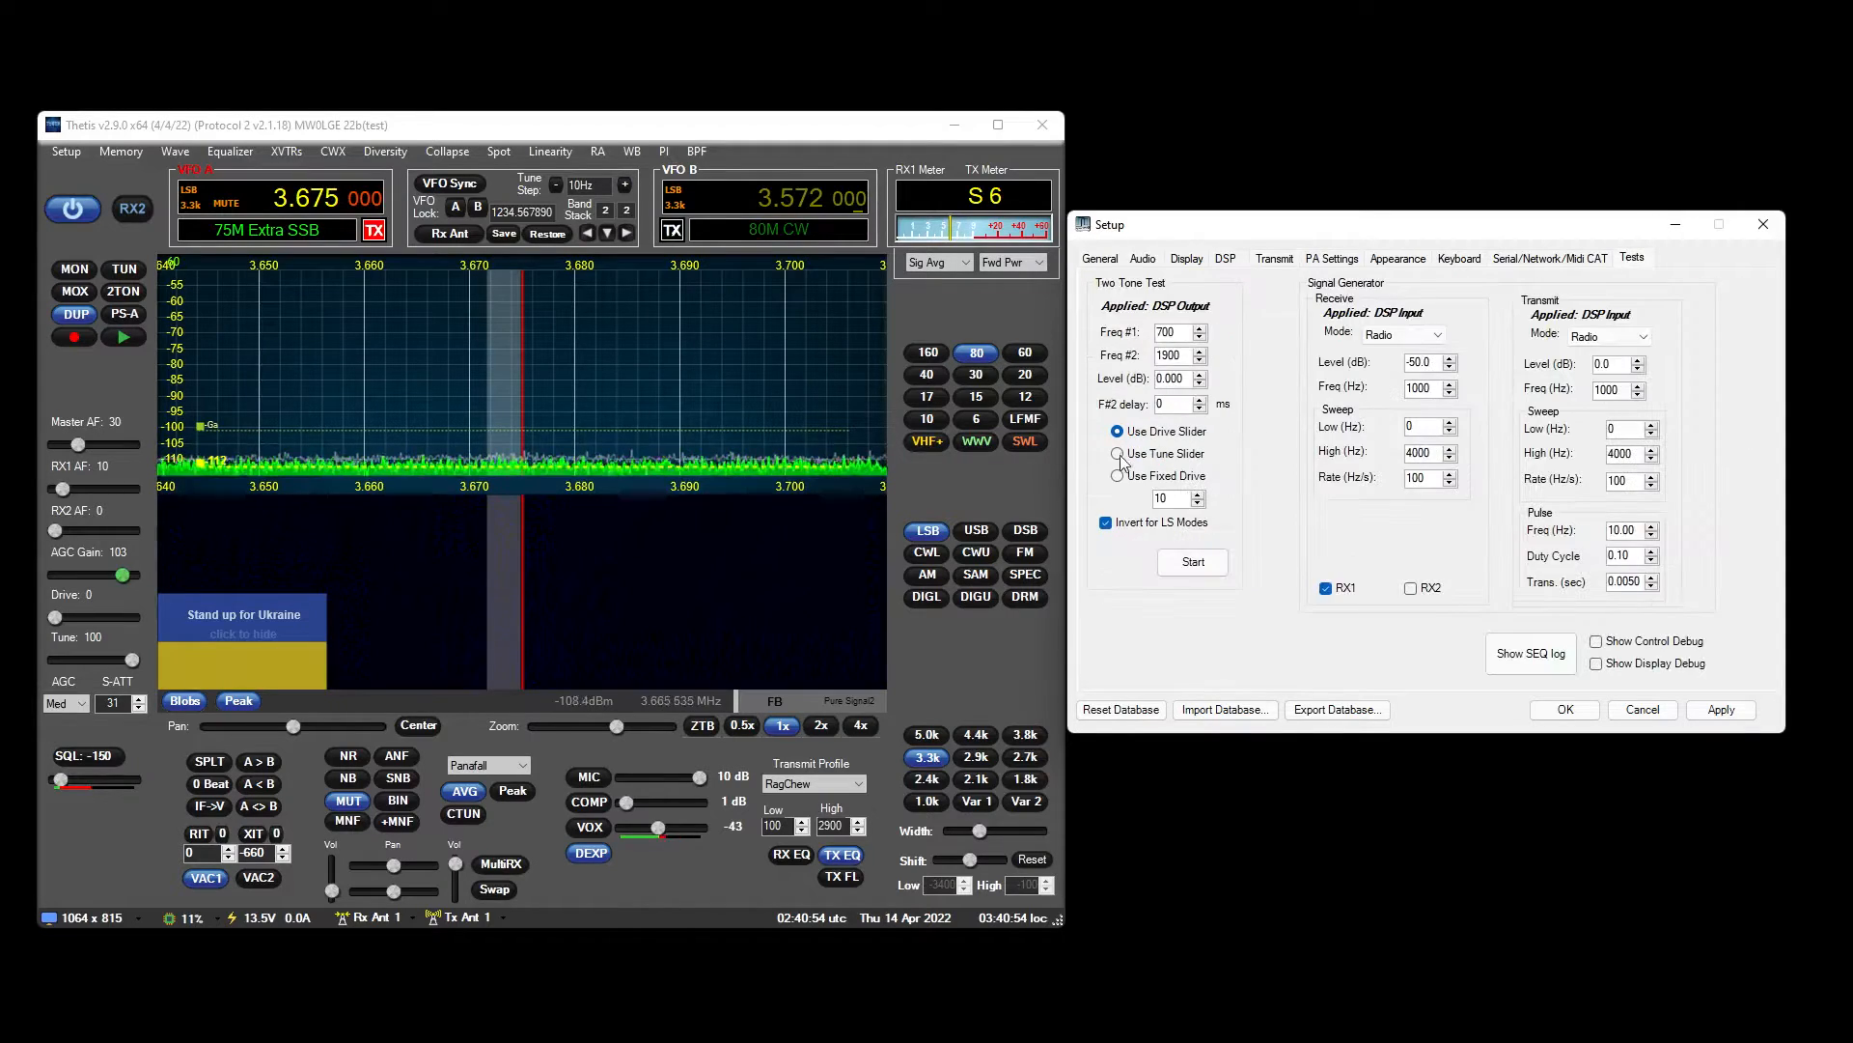
# Transmit a tune carrier at full tune level, set the 80m PA gain to 50.2, and stop transmitting.
pyautogui.click(1330, 258)
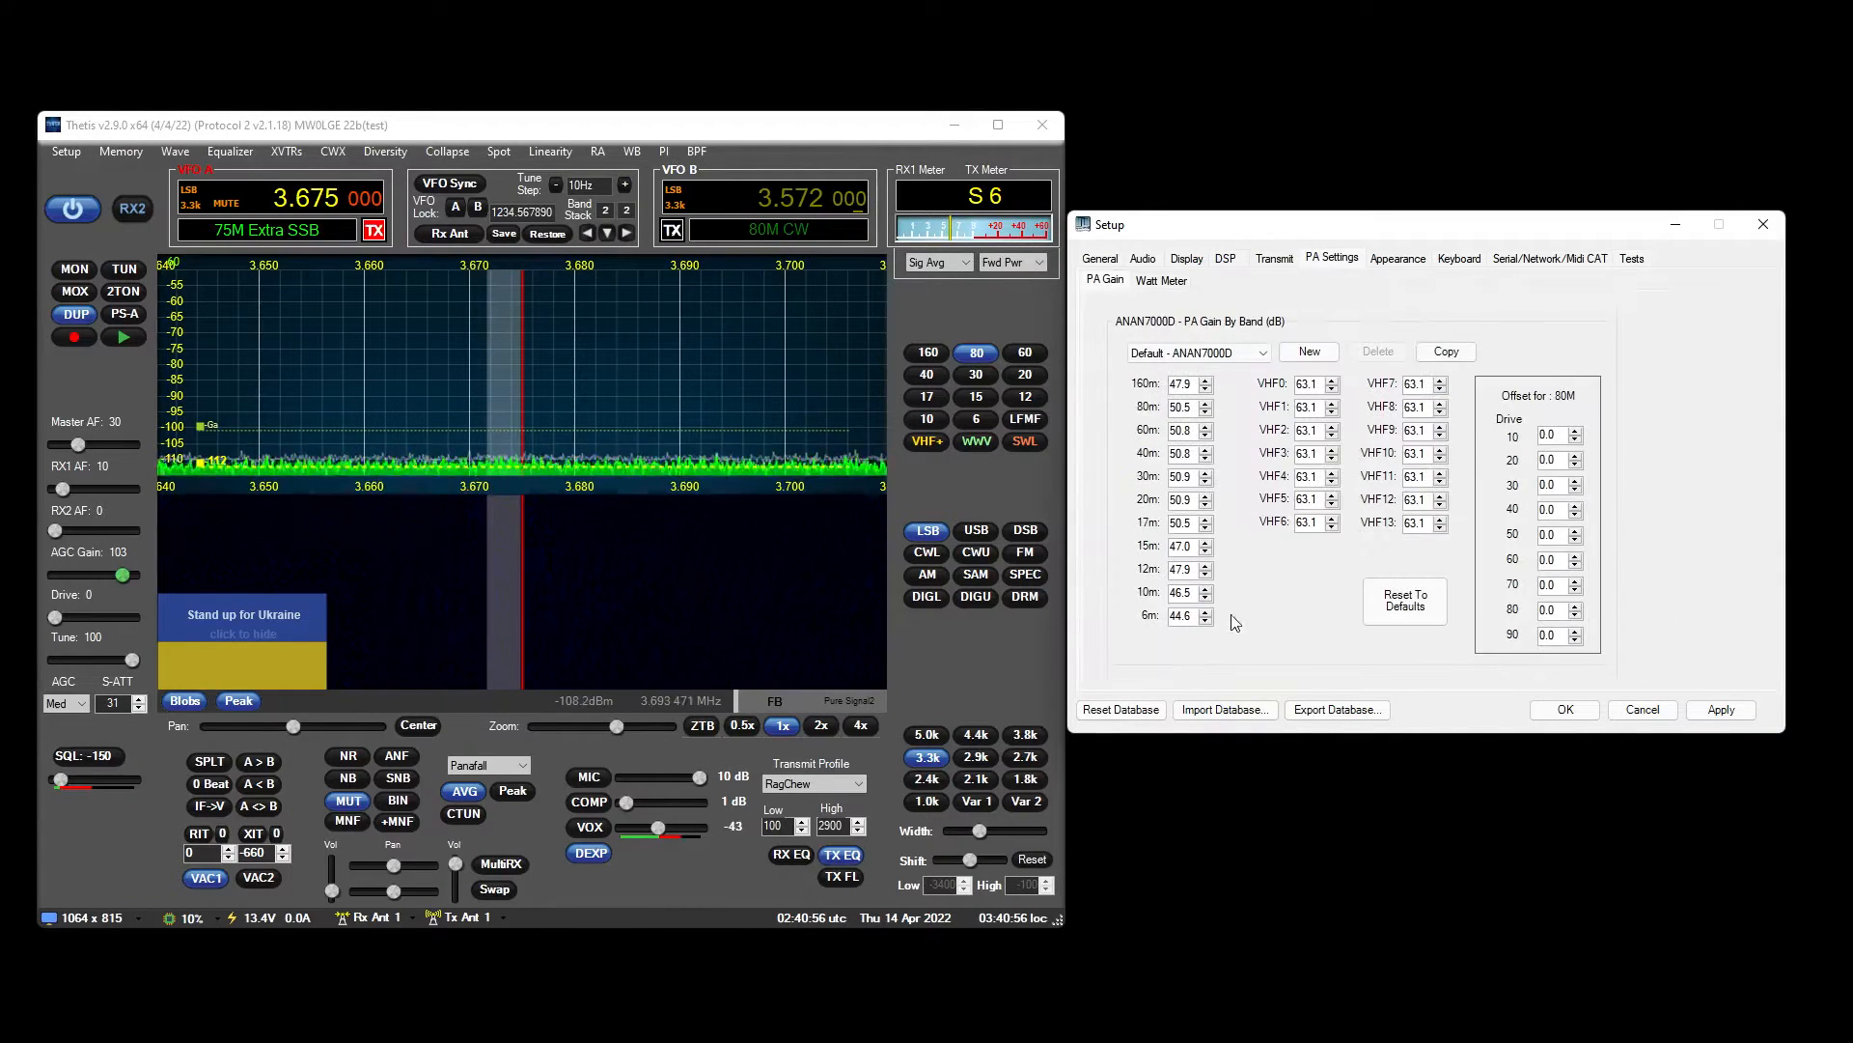
pyautogui.click(133, 656)
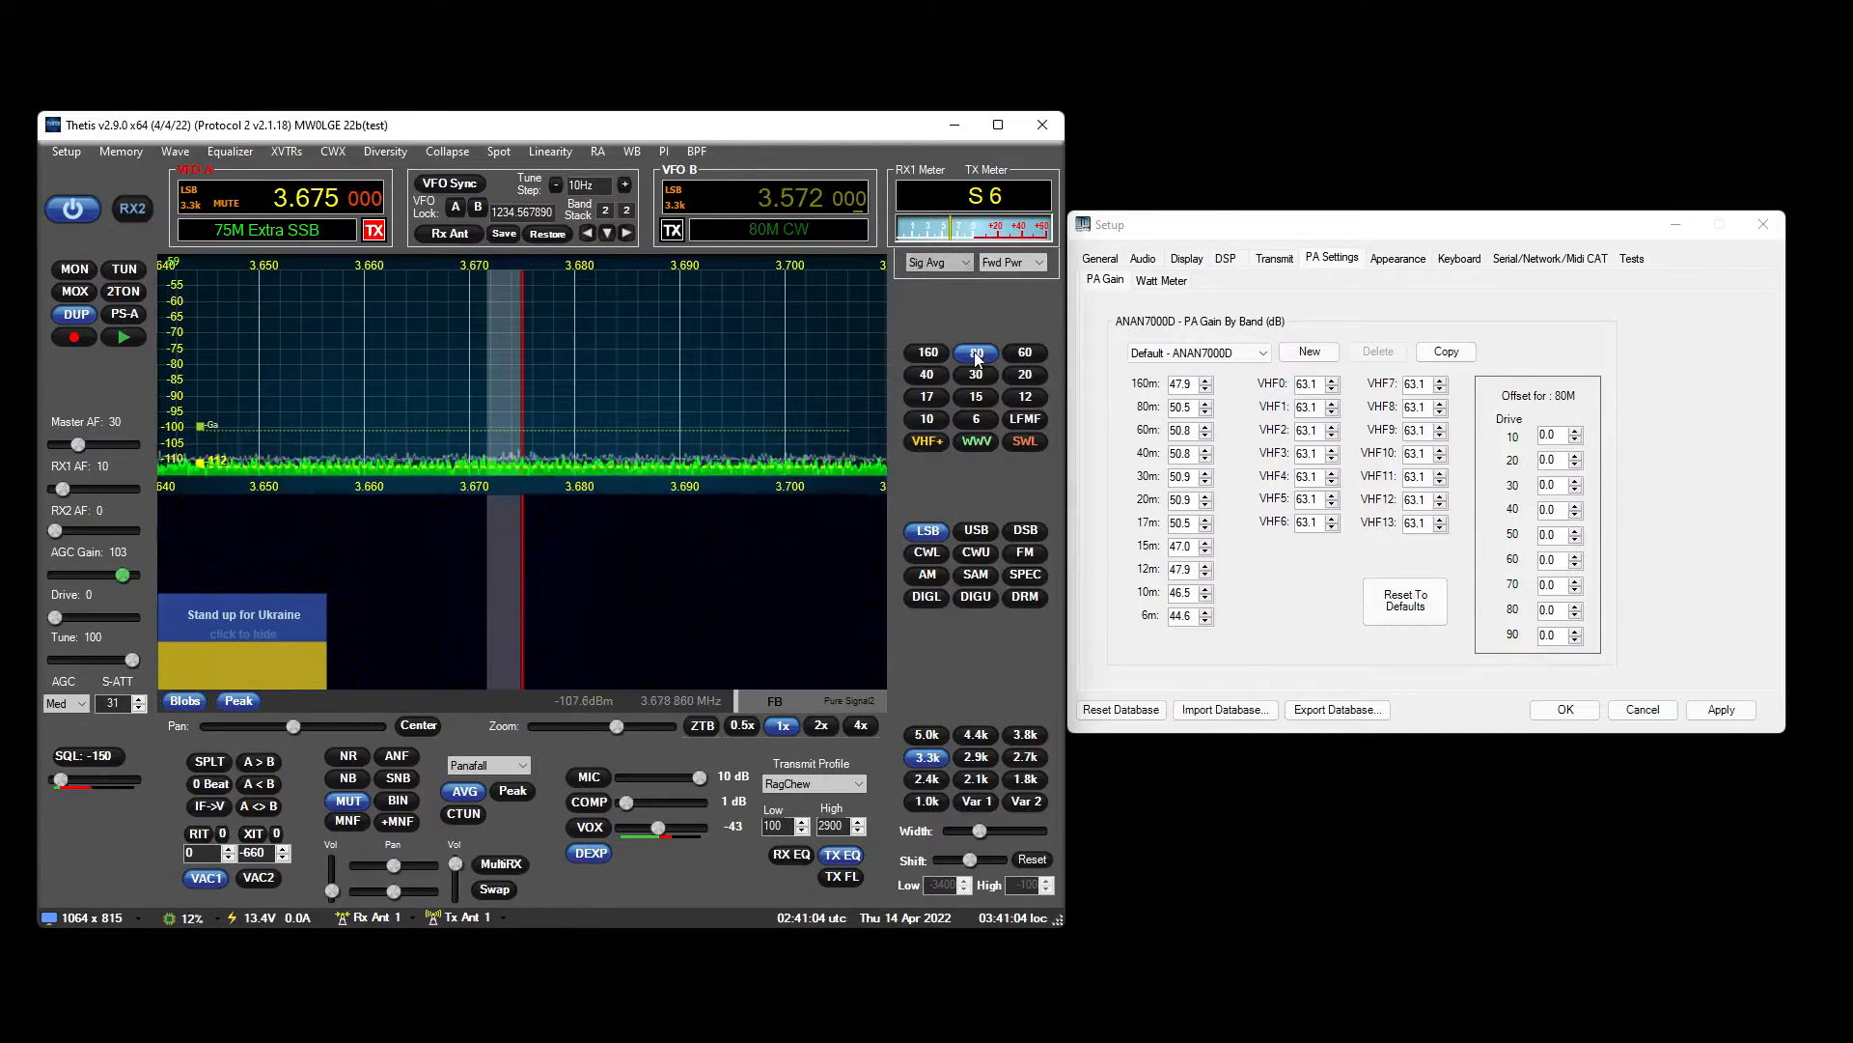
pyautogui.doubleClick(1194, 407)
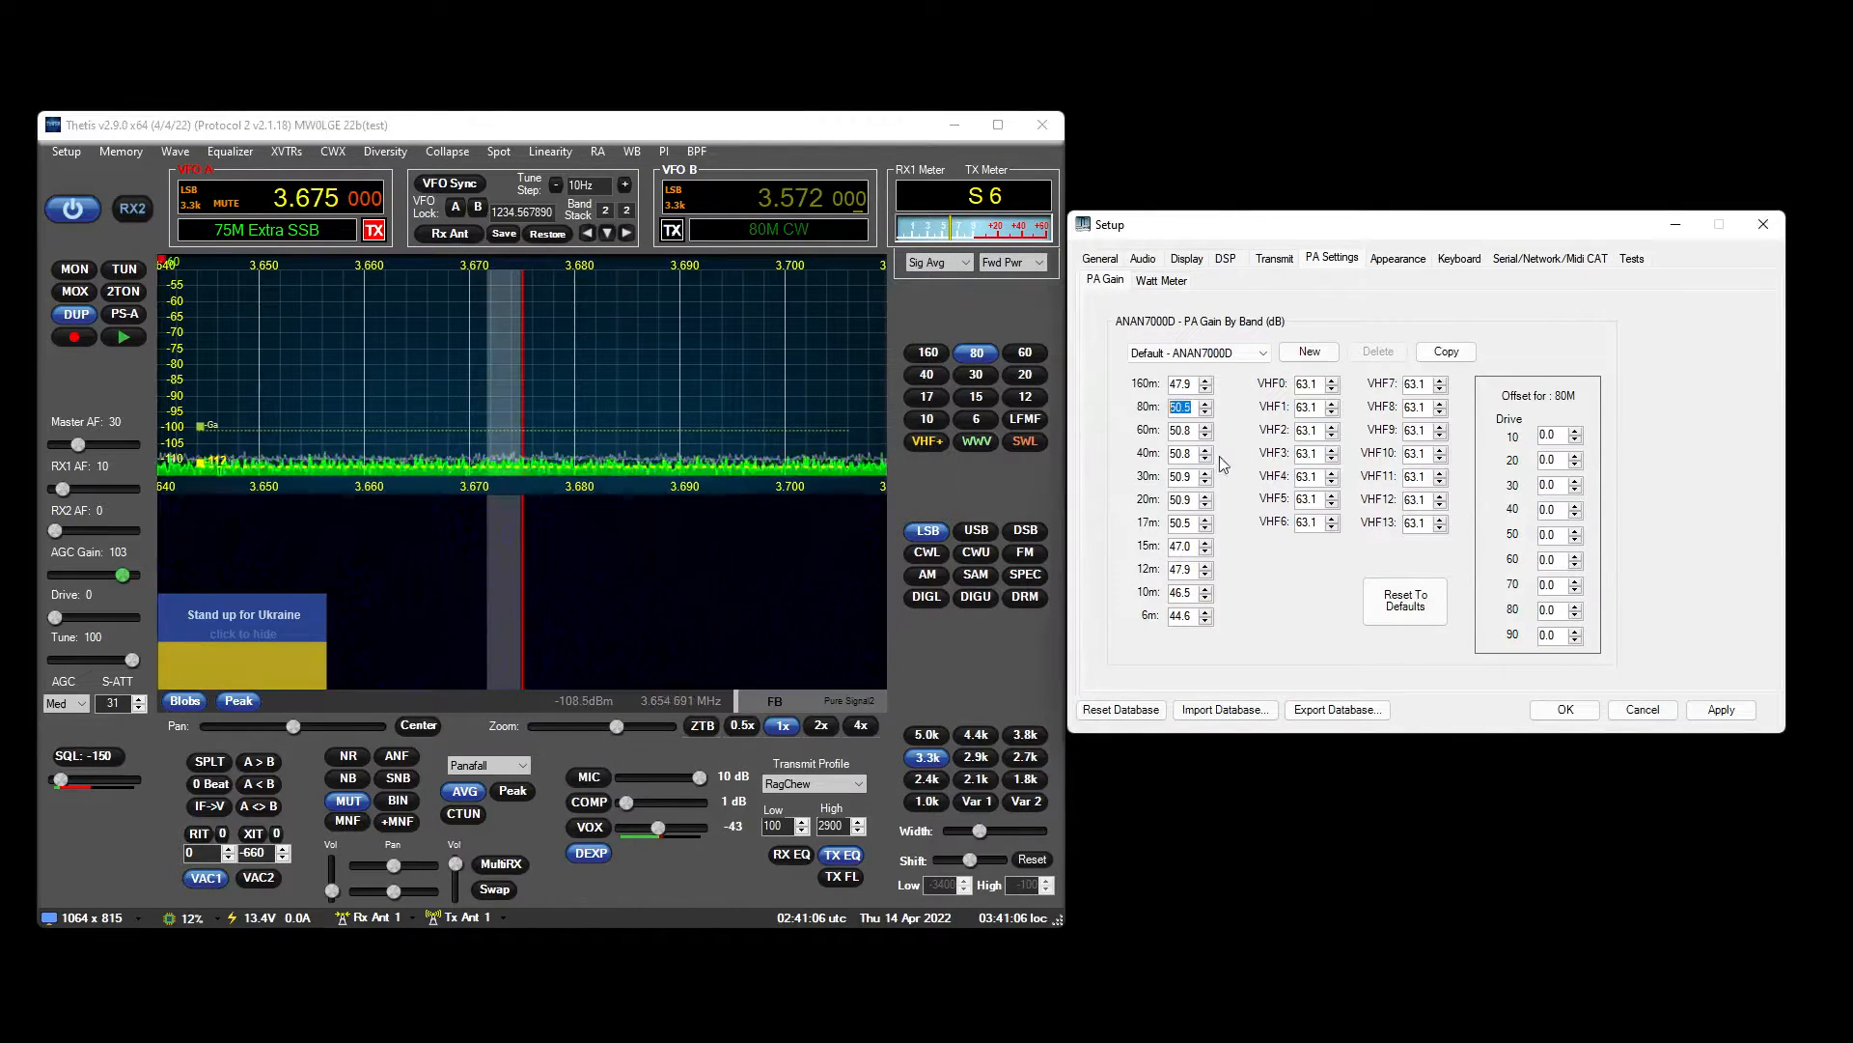
pyautogui.click(1179, 386)
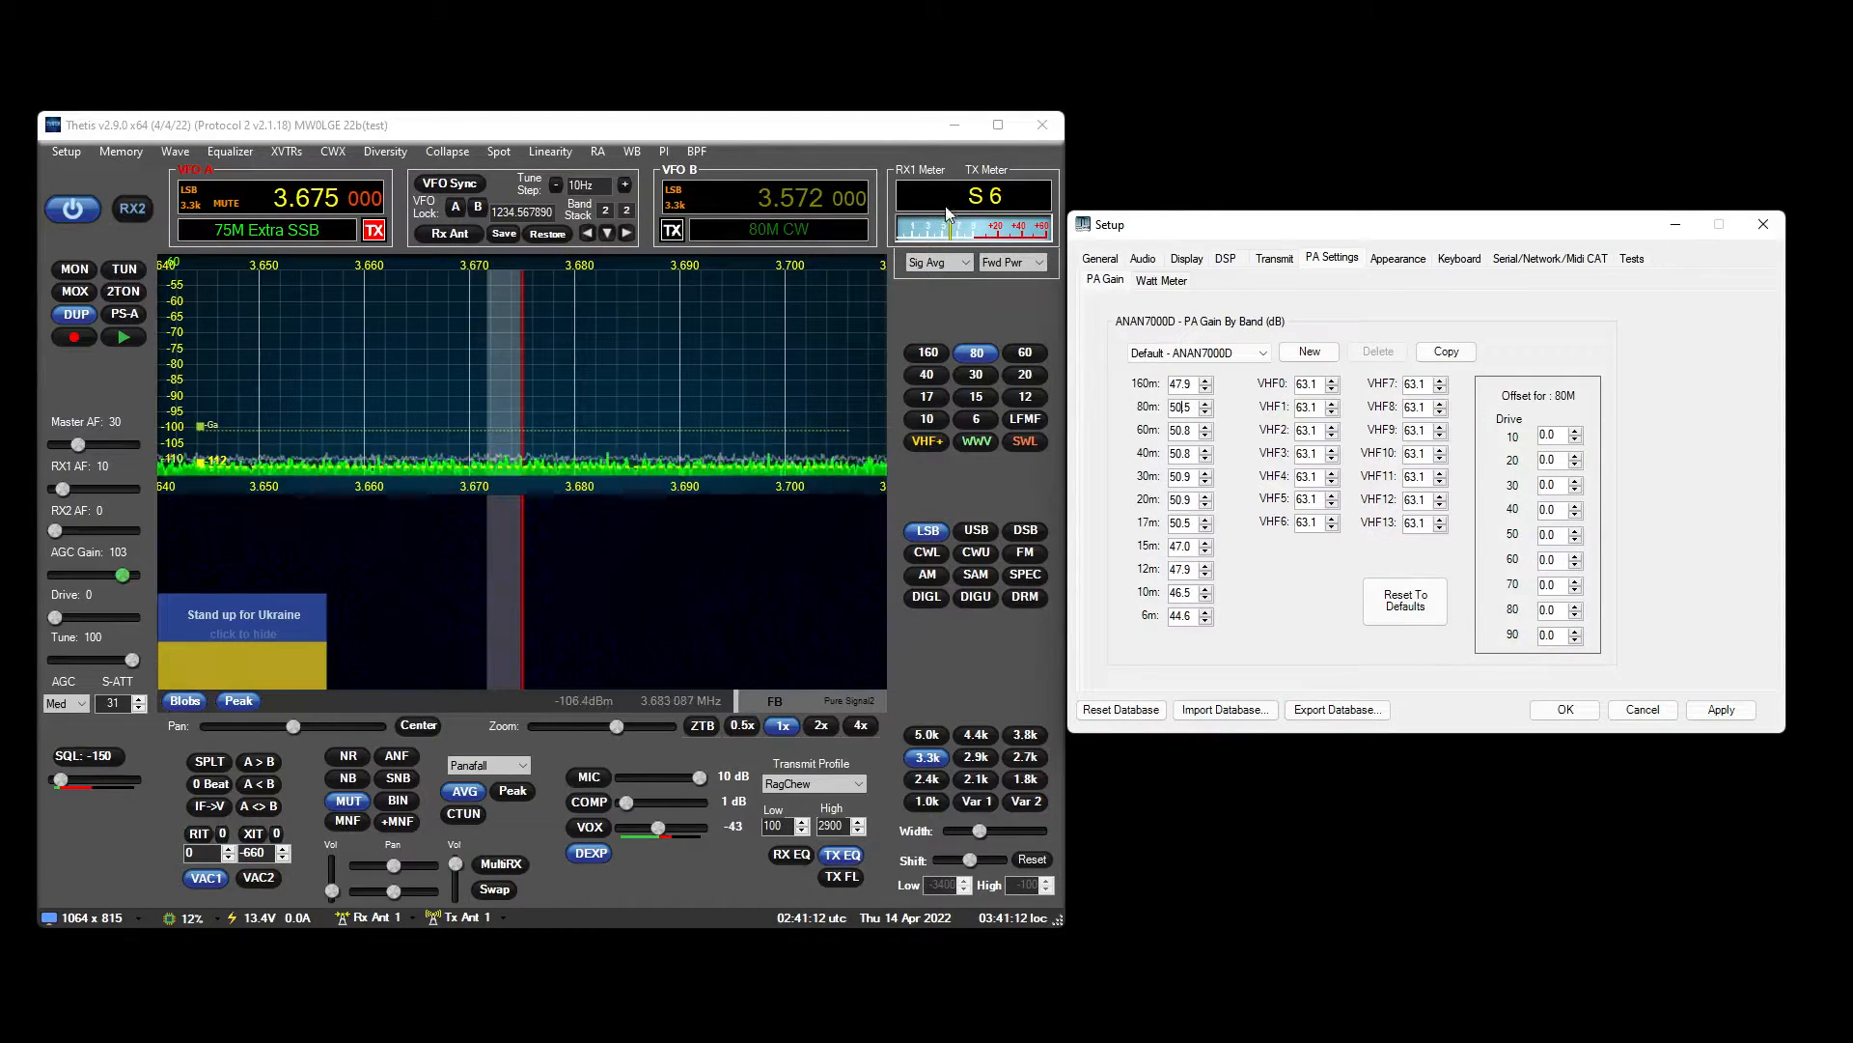
pyautogui.click(132, 273)
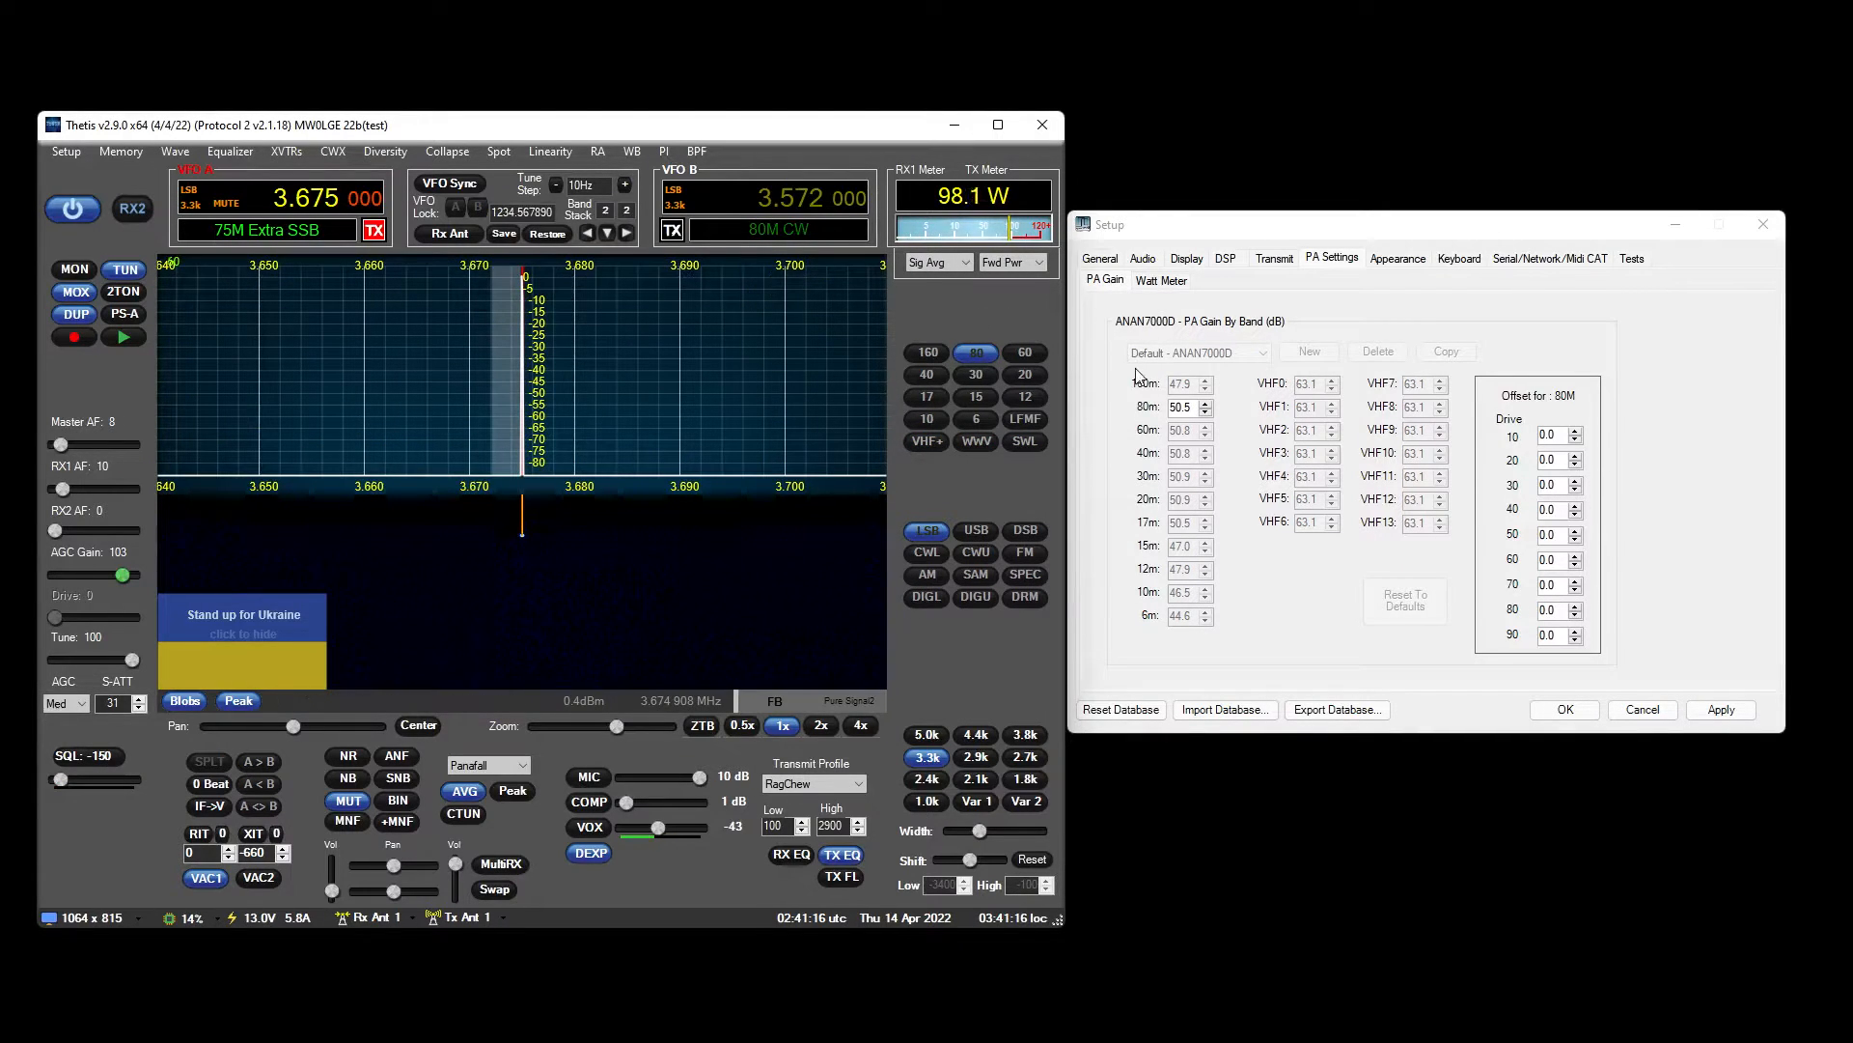
pyautogui.click(1195, 408)
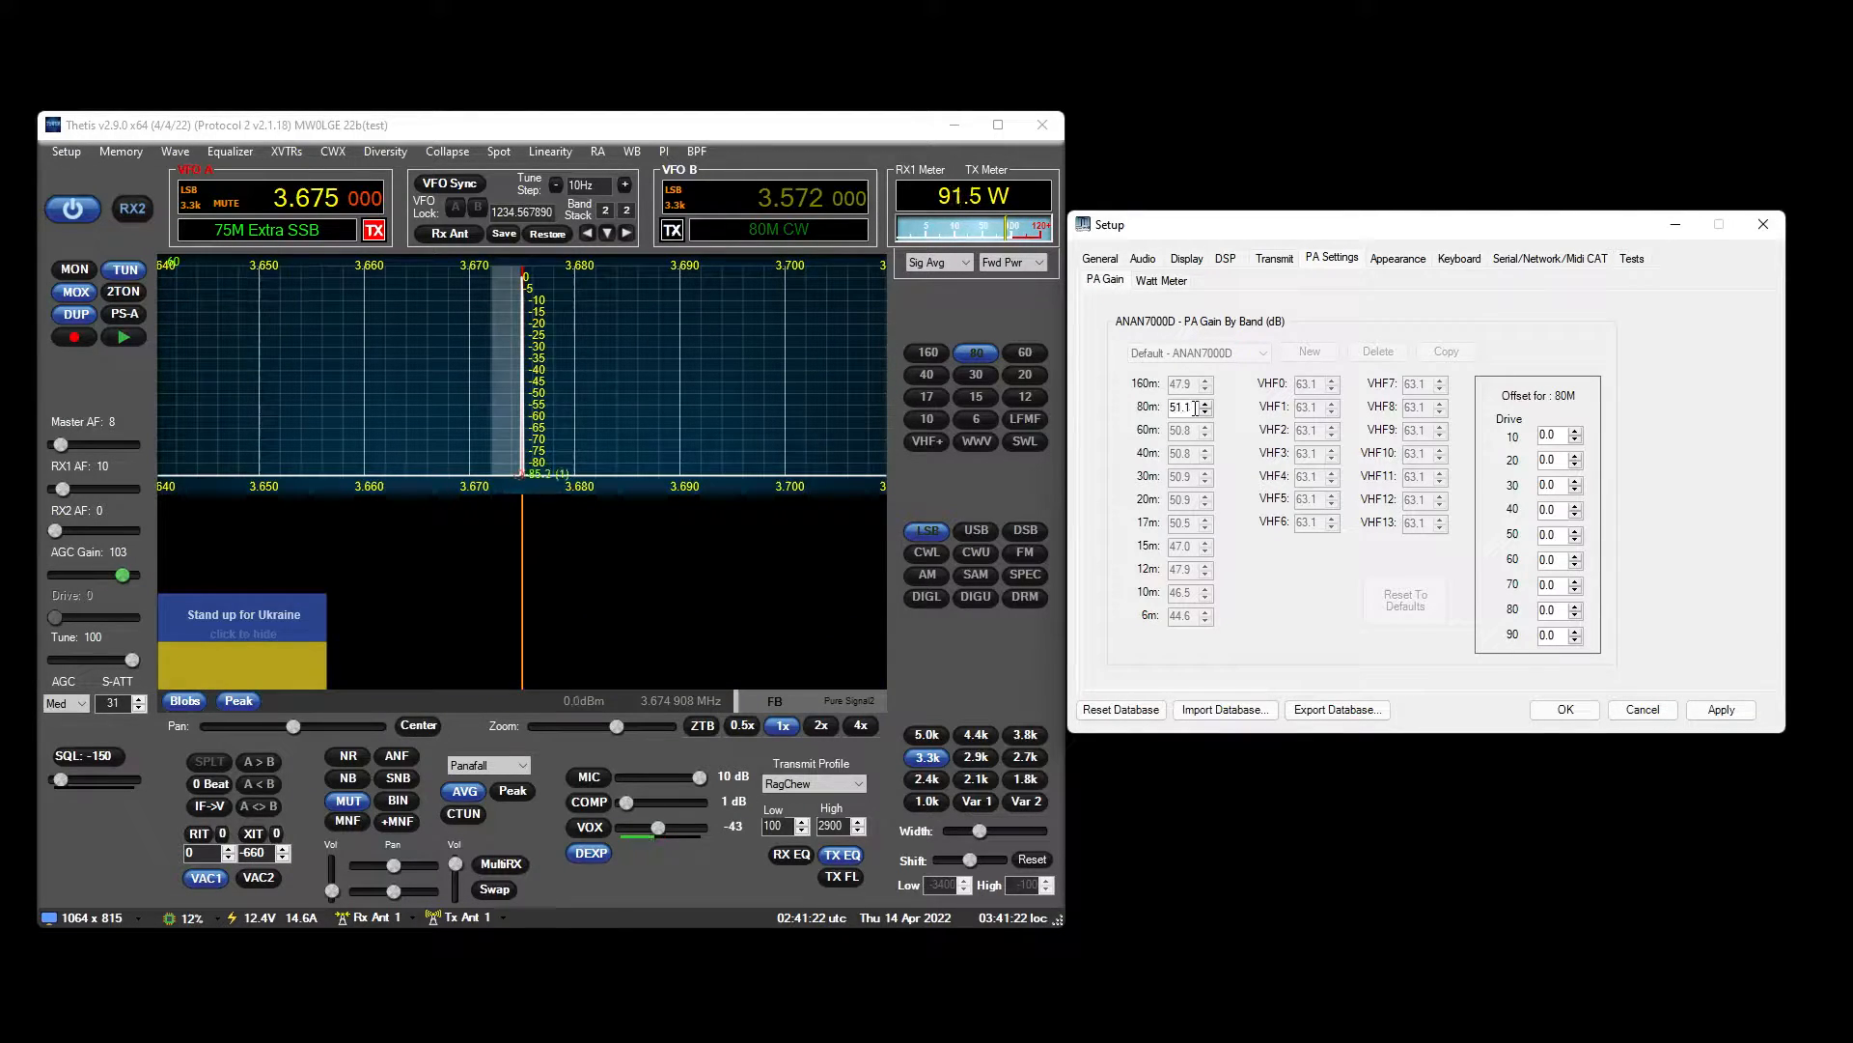
pyautogui.scroll(-1, 1195, 408)
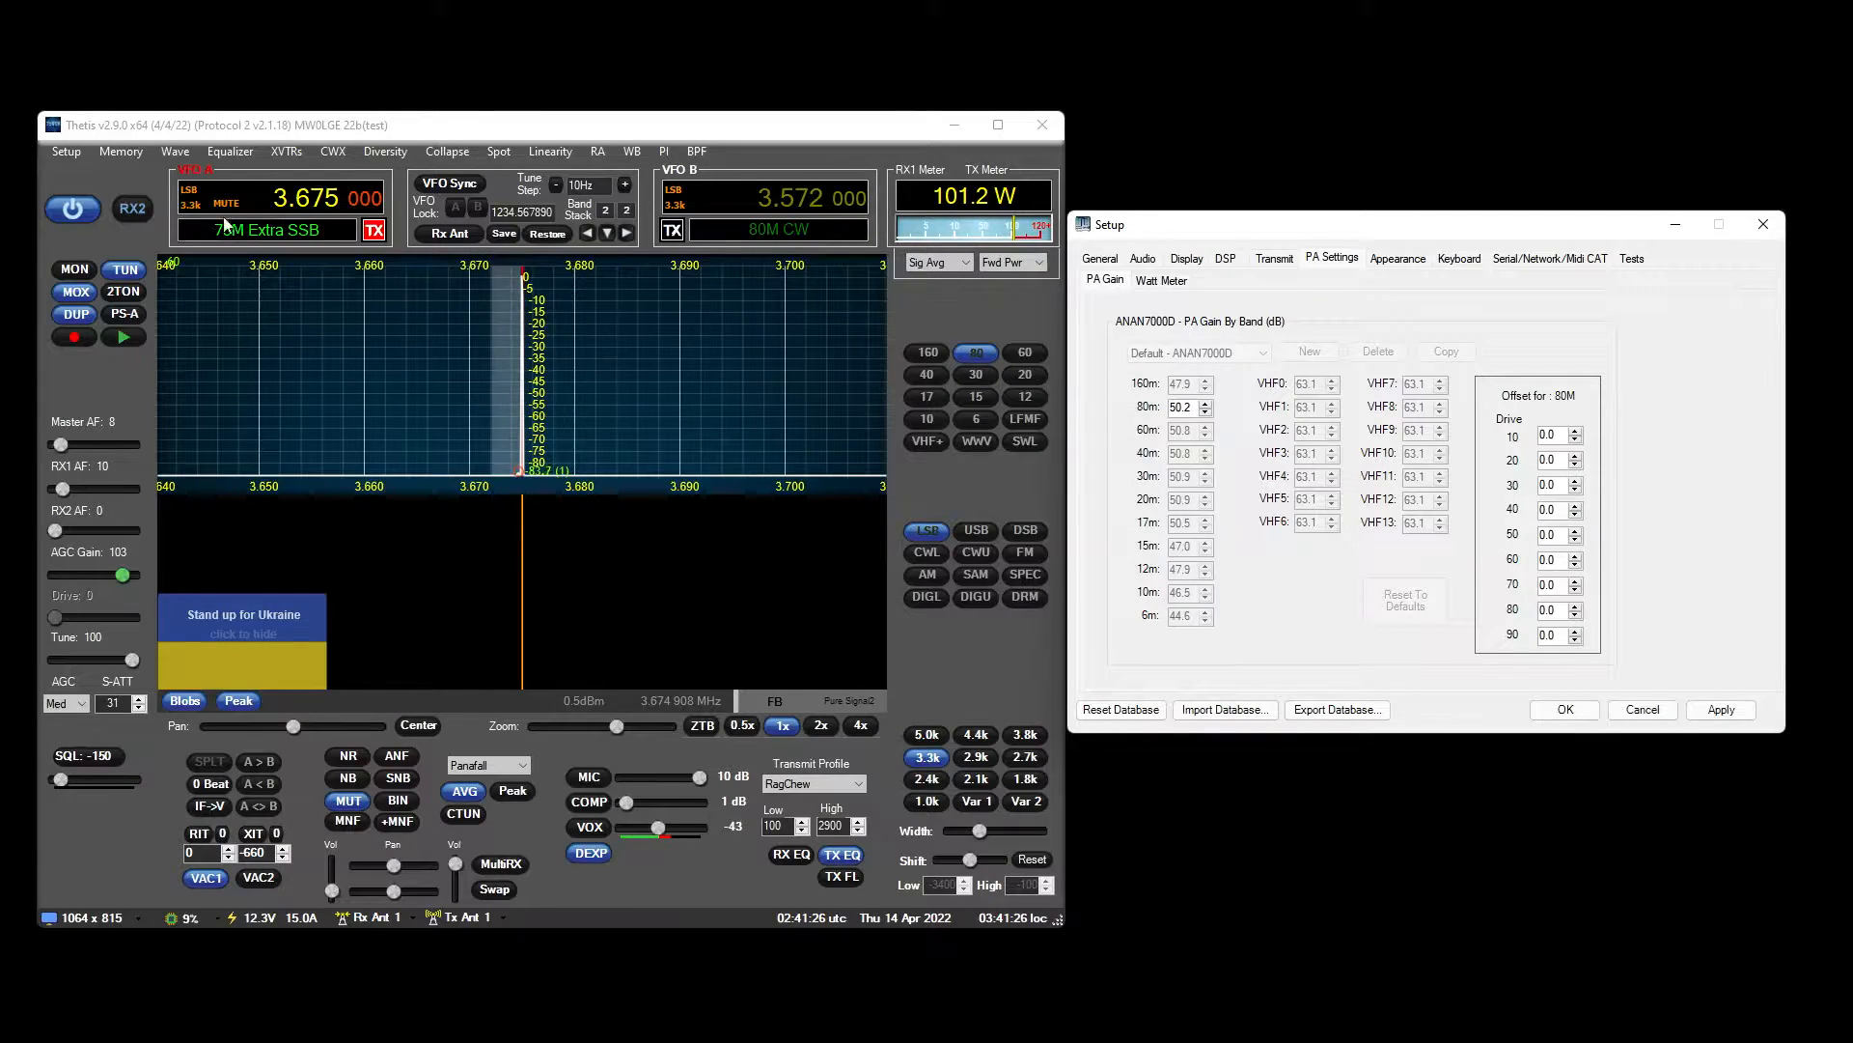
pyautogui.click(127, 270)
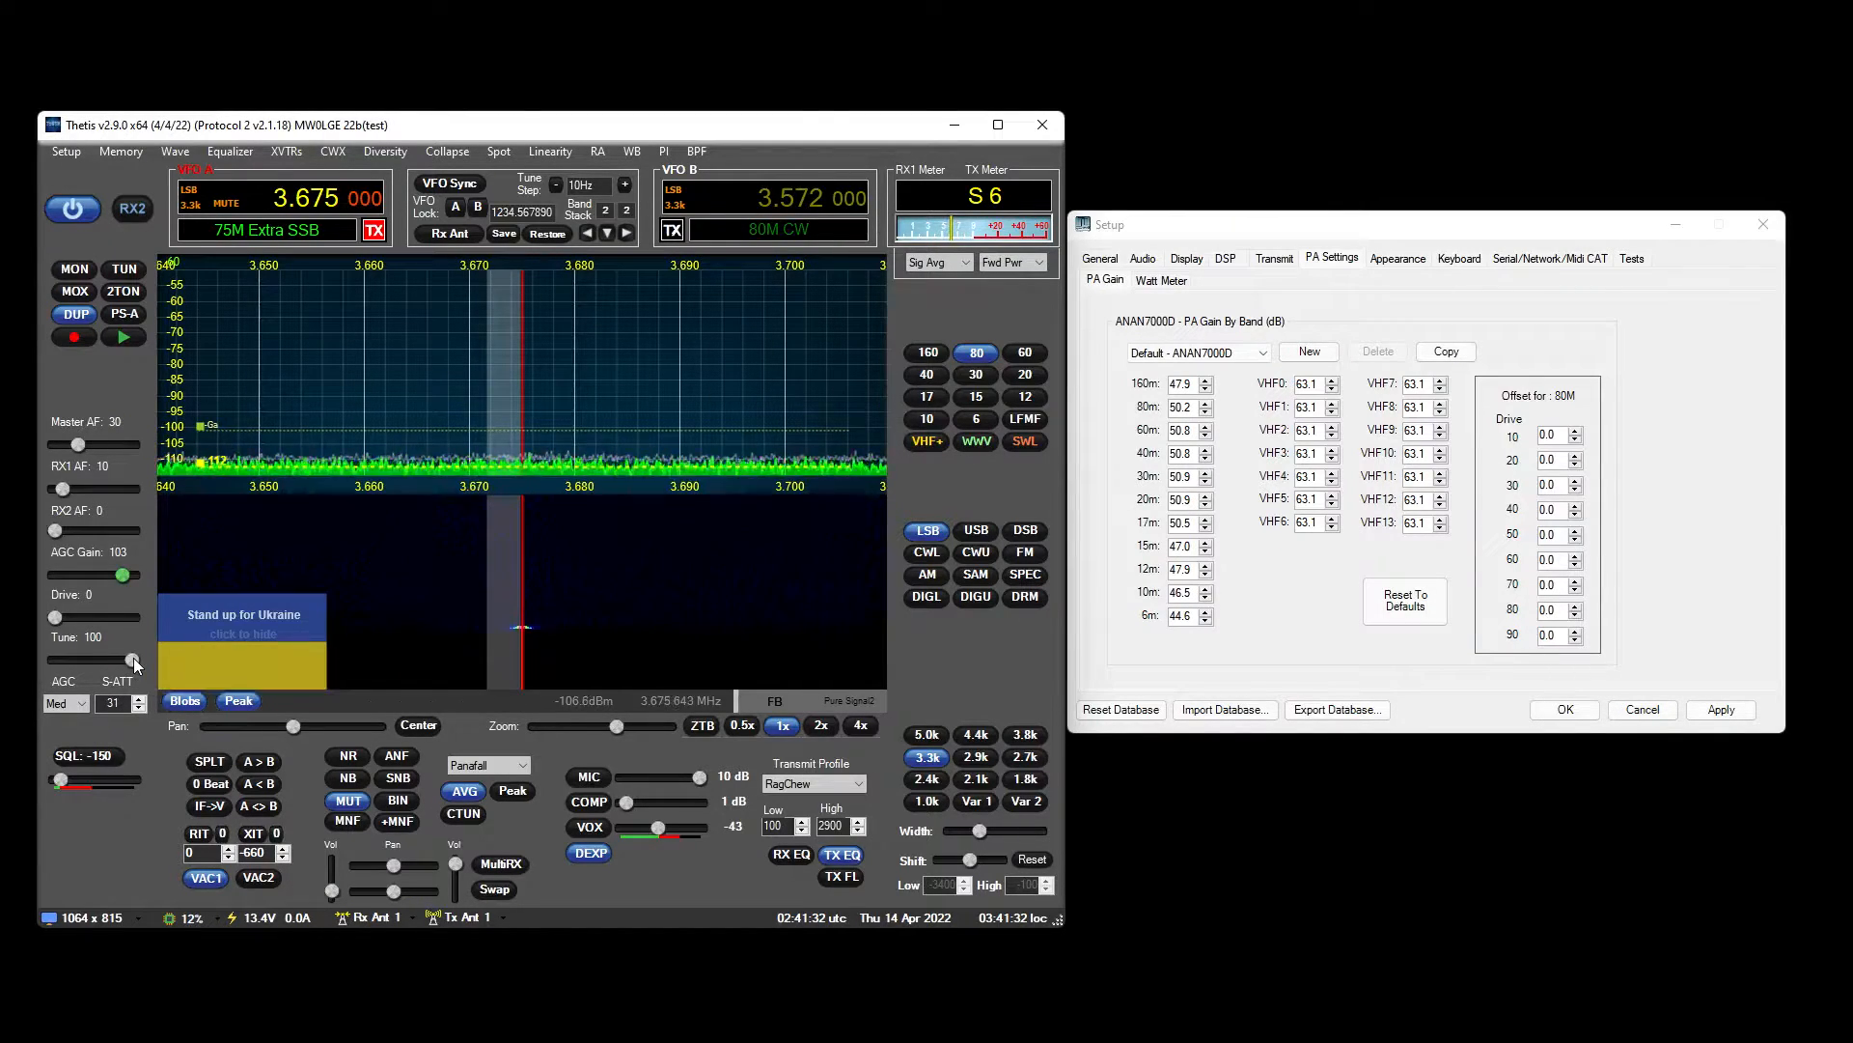
# Transmit a tune carrier at tune level 50, turn off decimals for the multimeter, and return to the PA gain settings.
pyautogui.moveTo(133, 659); pyautogui.dragTo(104, 665)
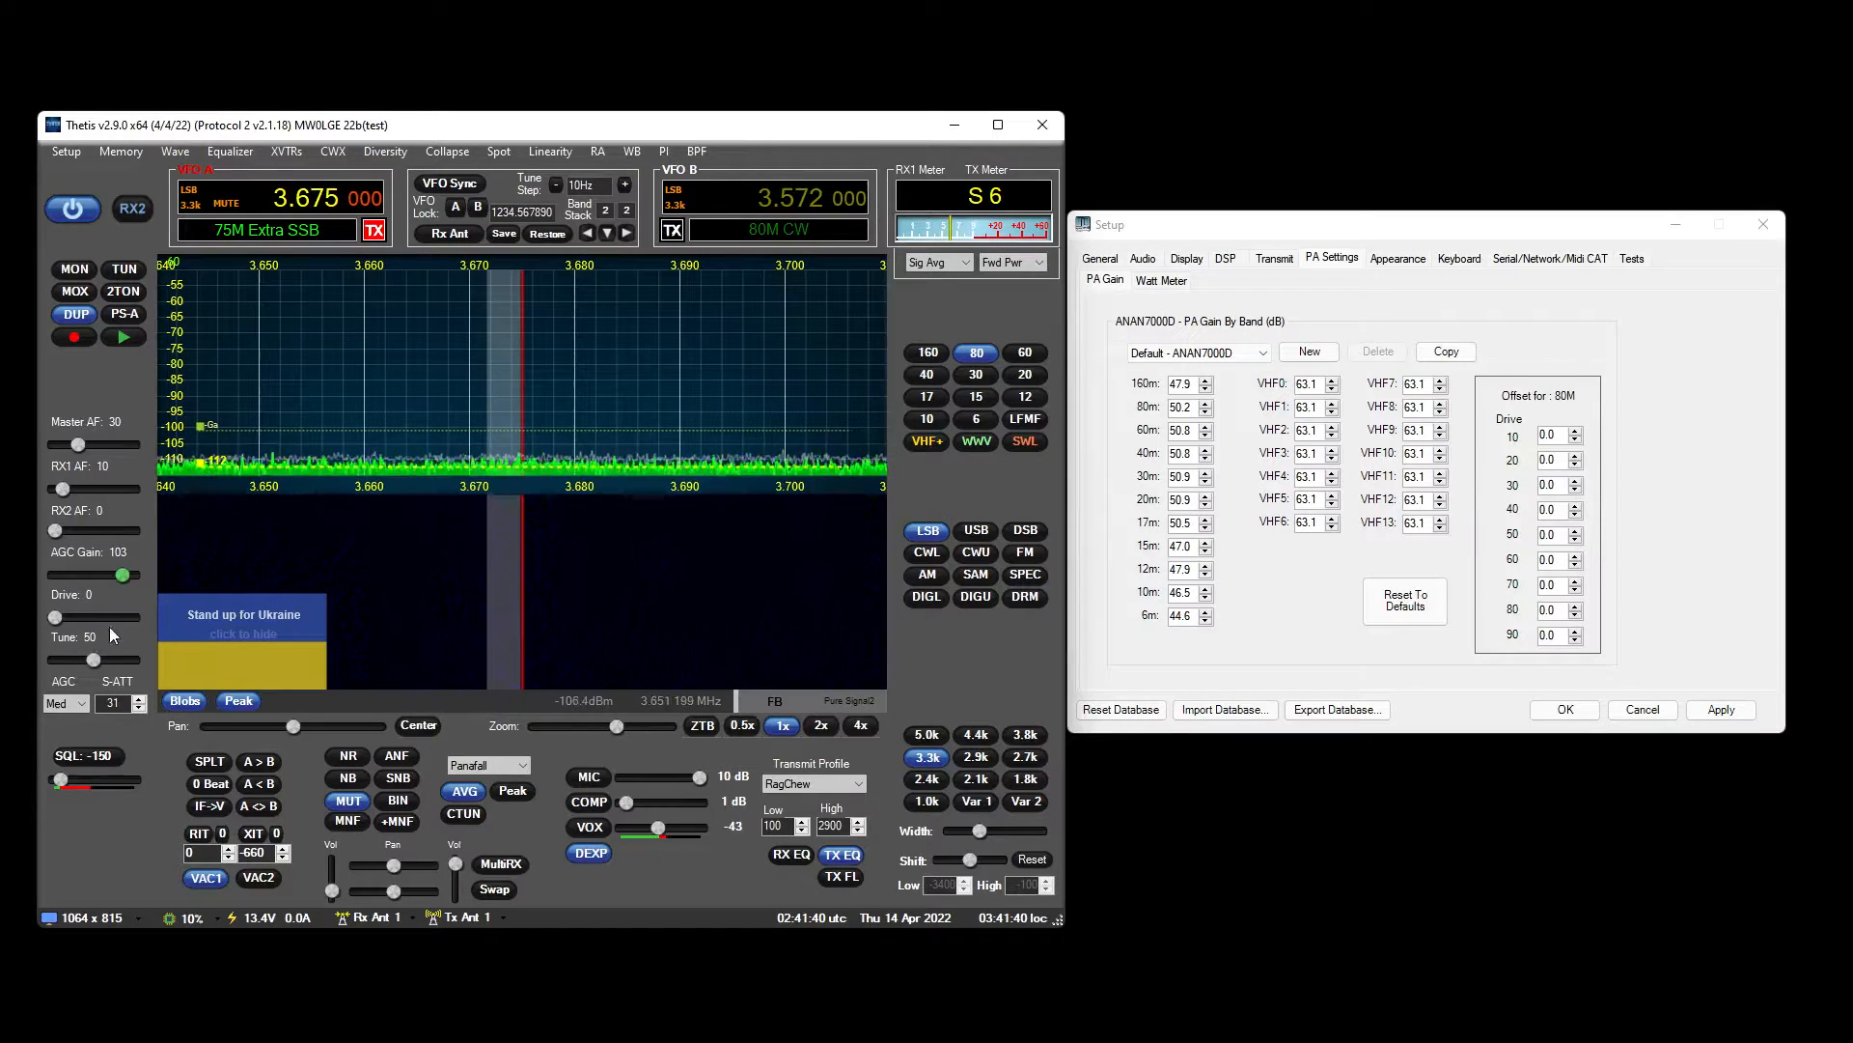
pyautogui.click(132, 272)
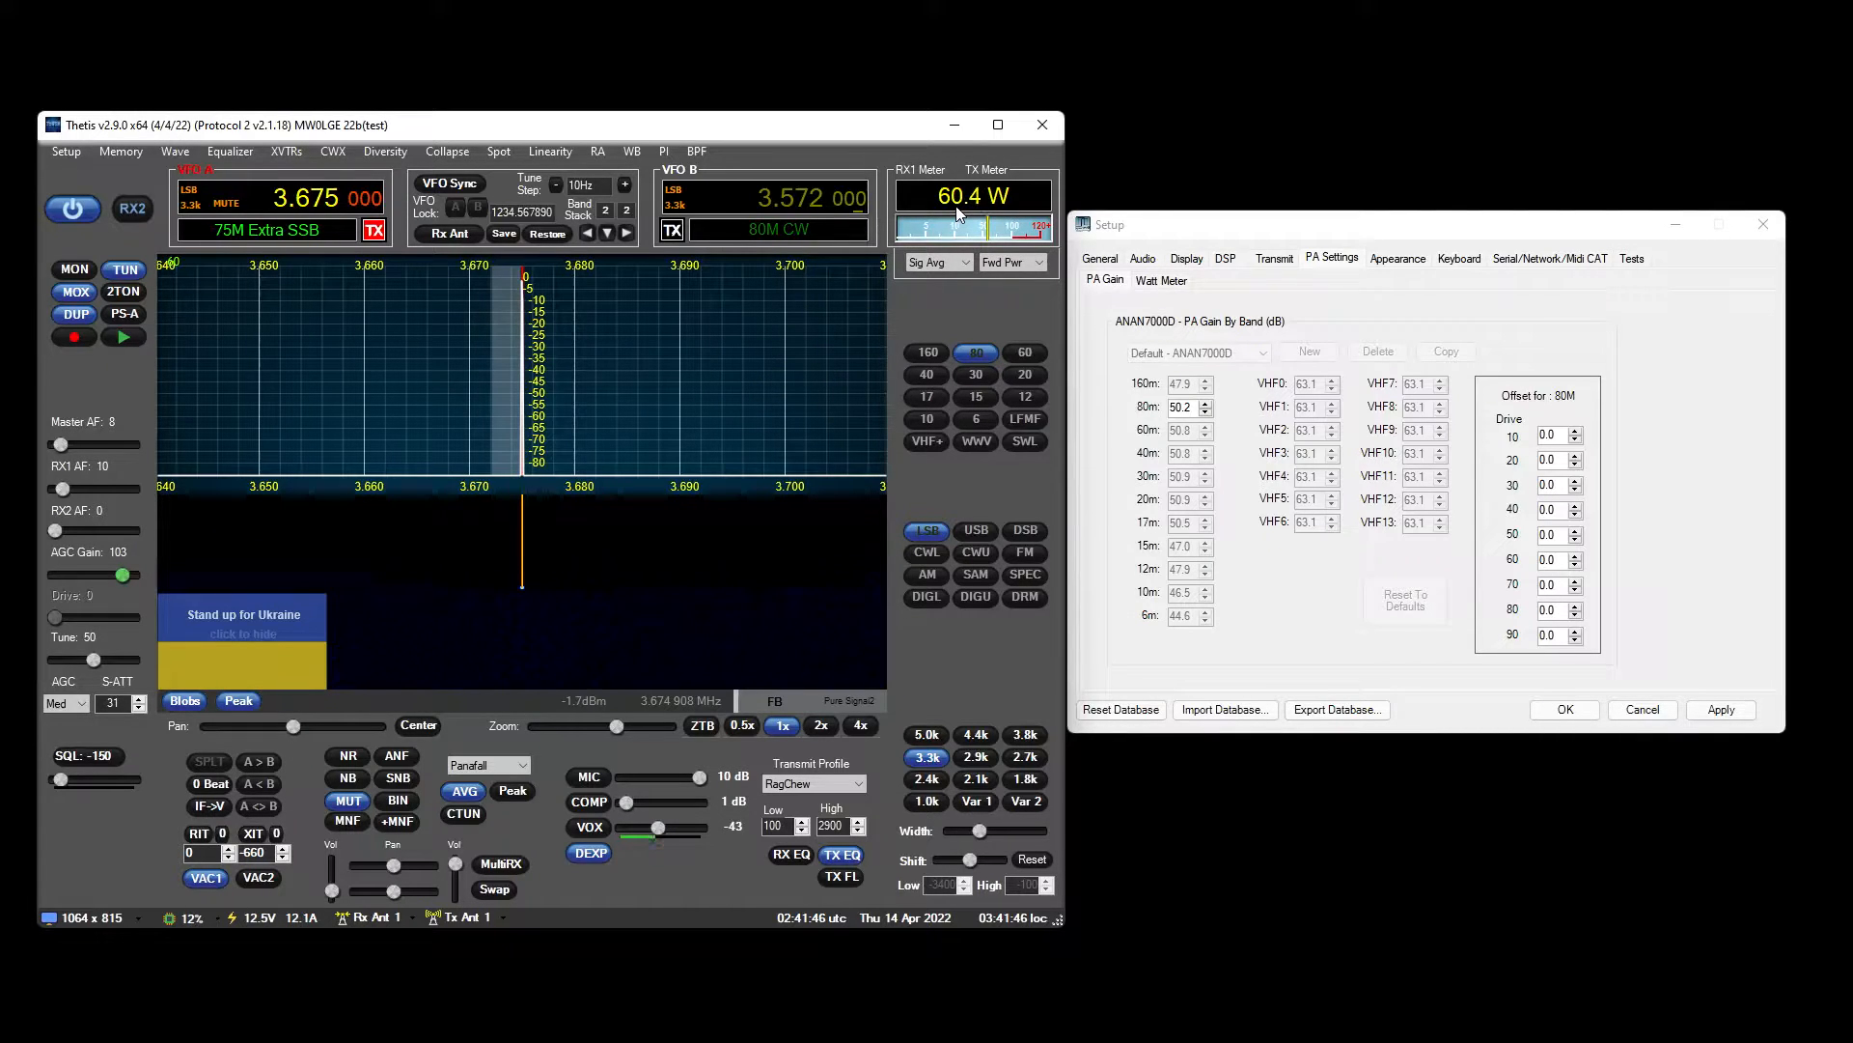
pyautogui.click(1188, 258)
pyautogui.click(1291, 460)
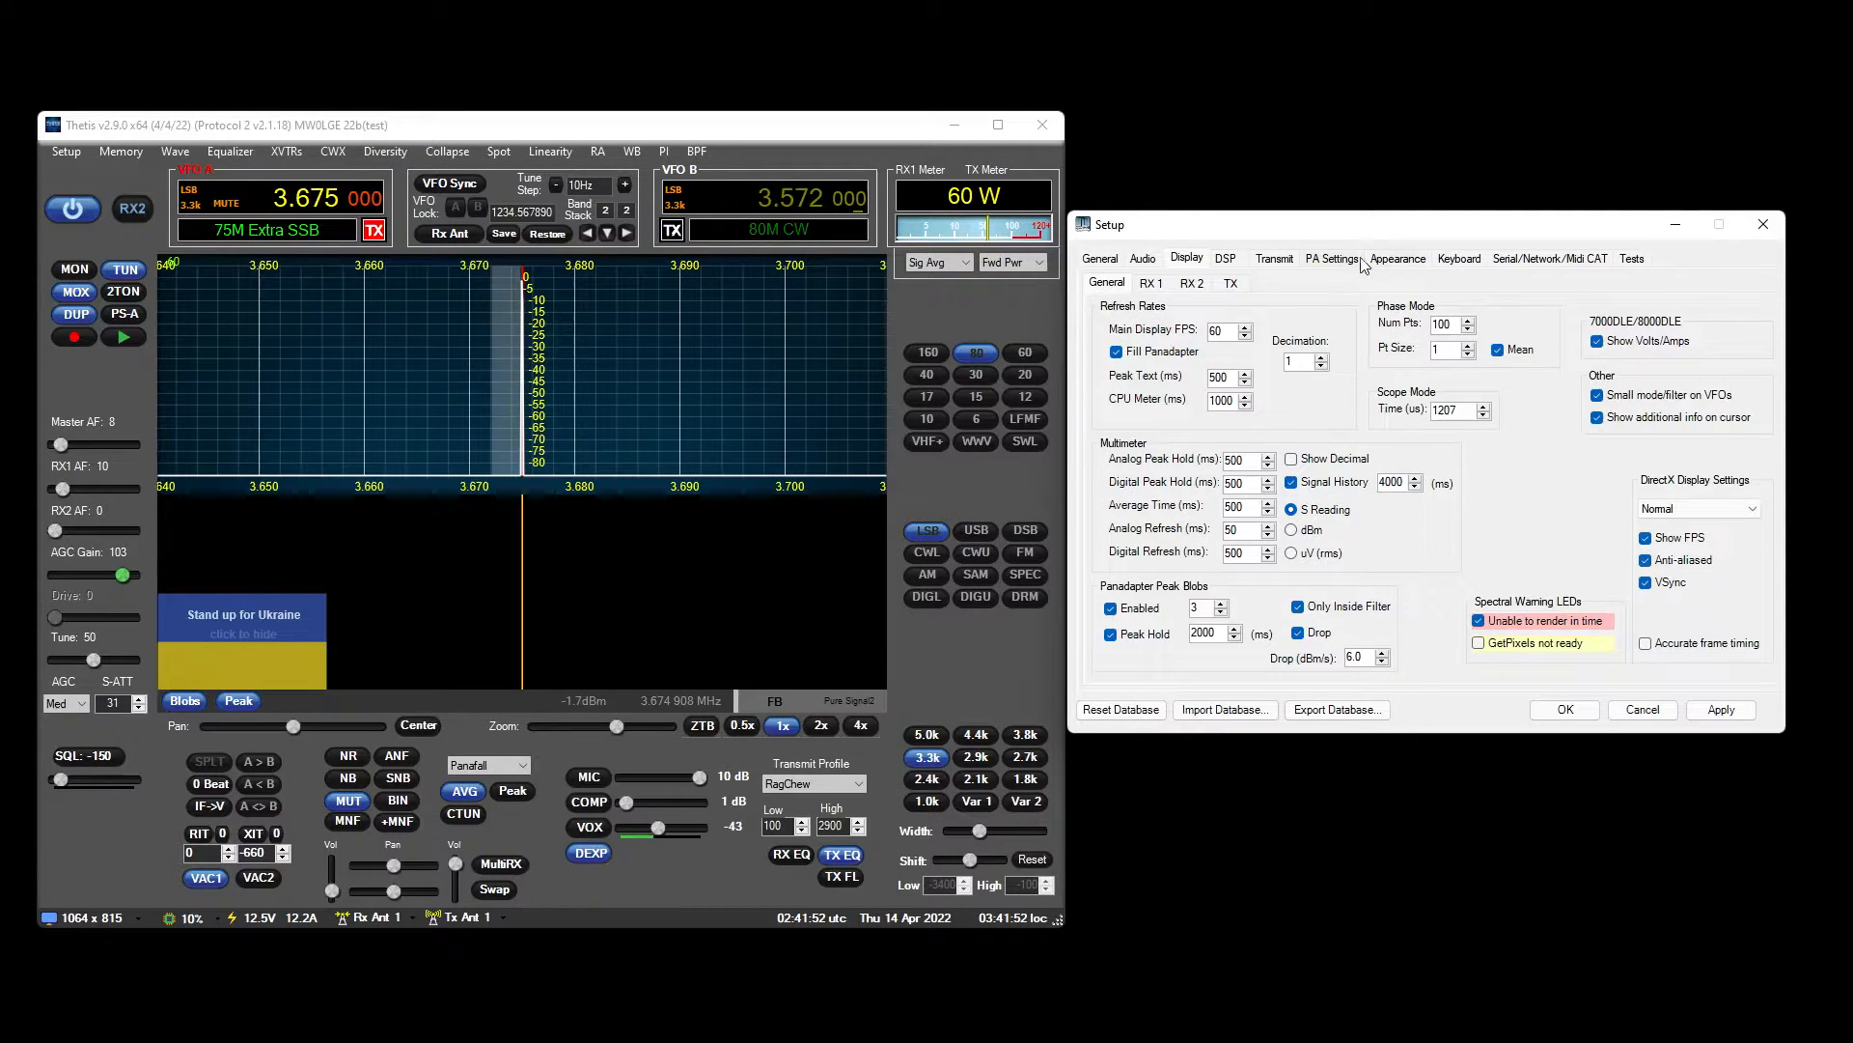
pyautogui.click(1332, 259)
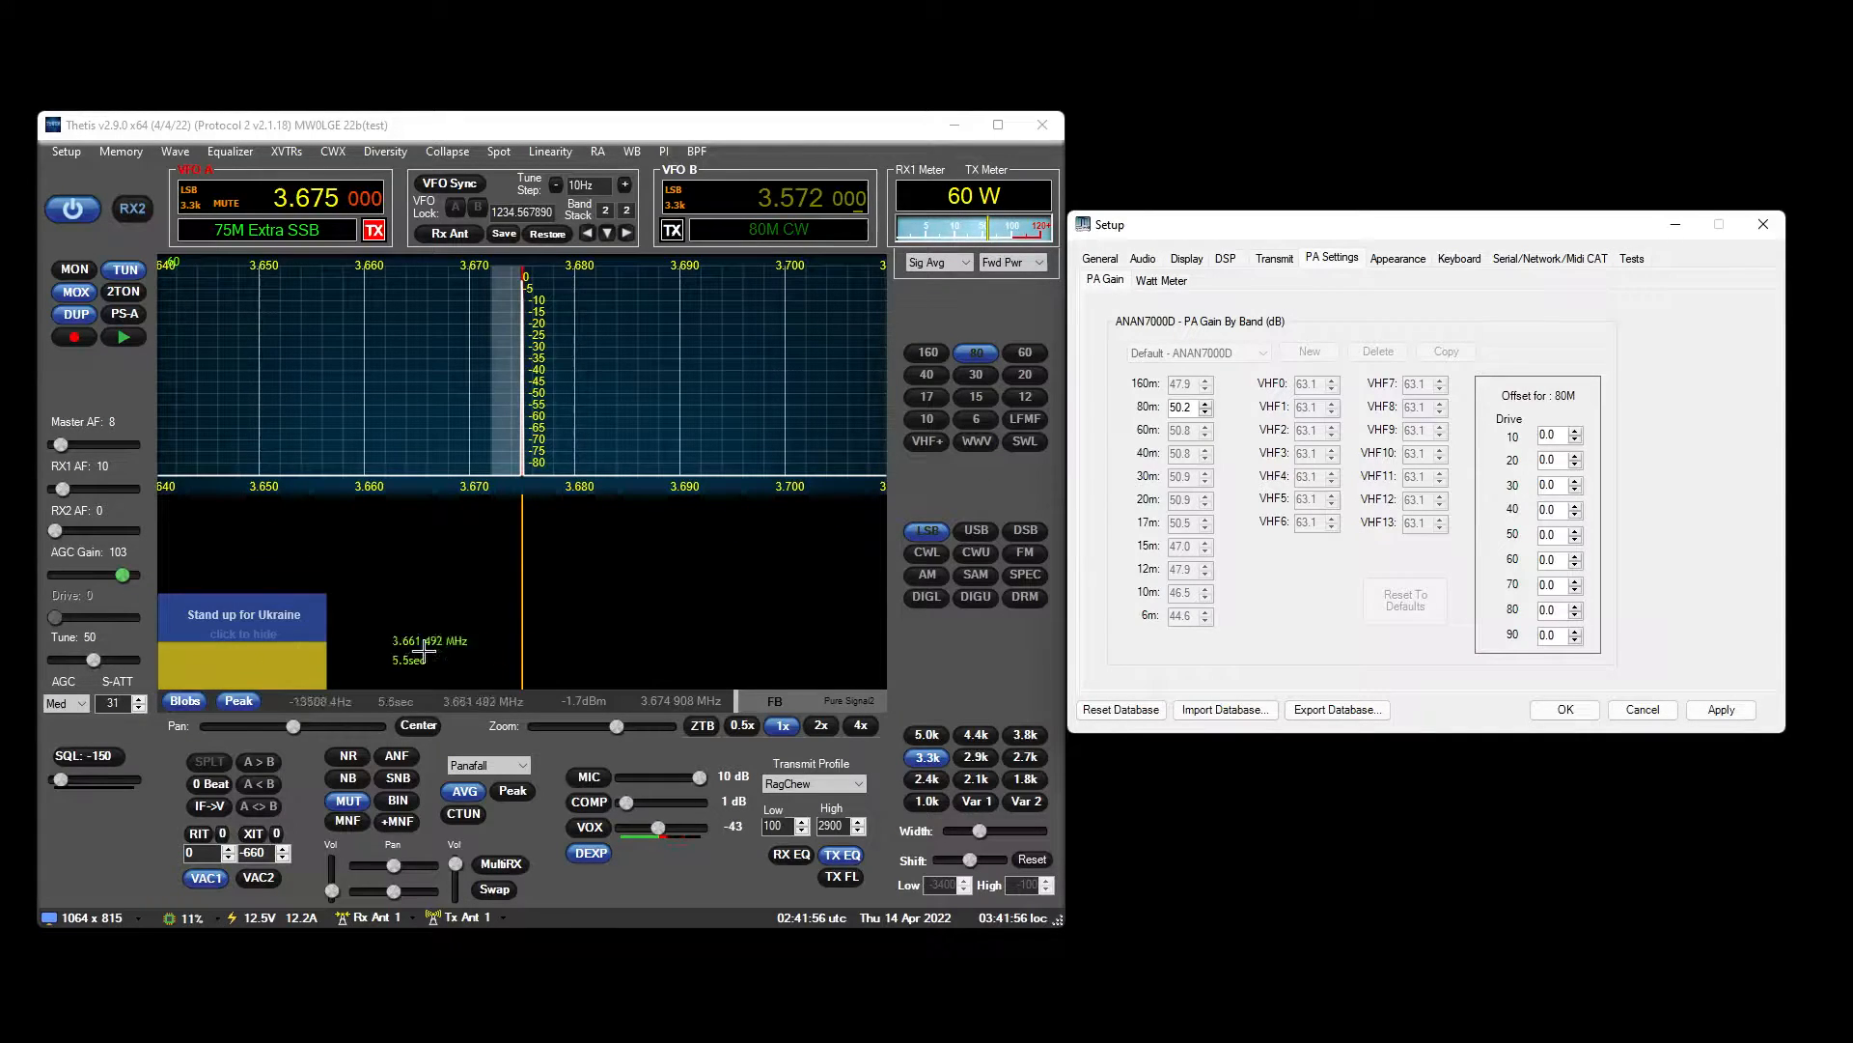
# Set the 80M gain offset for drive level 50 to -0.6 while the tune carrier is on.
pyautogui.click(1564, 536)
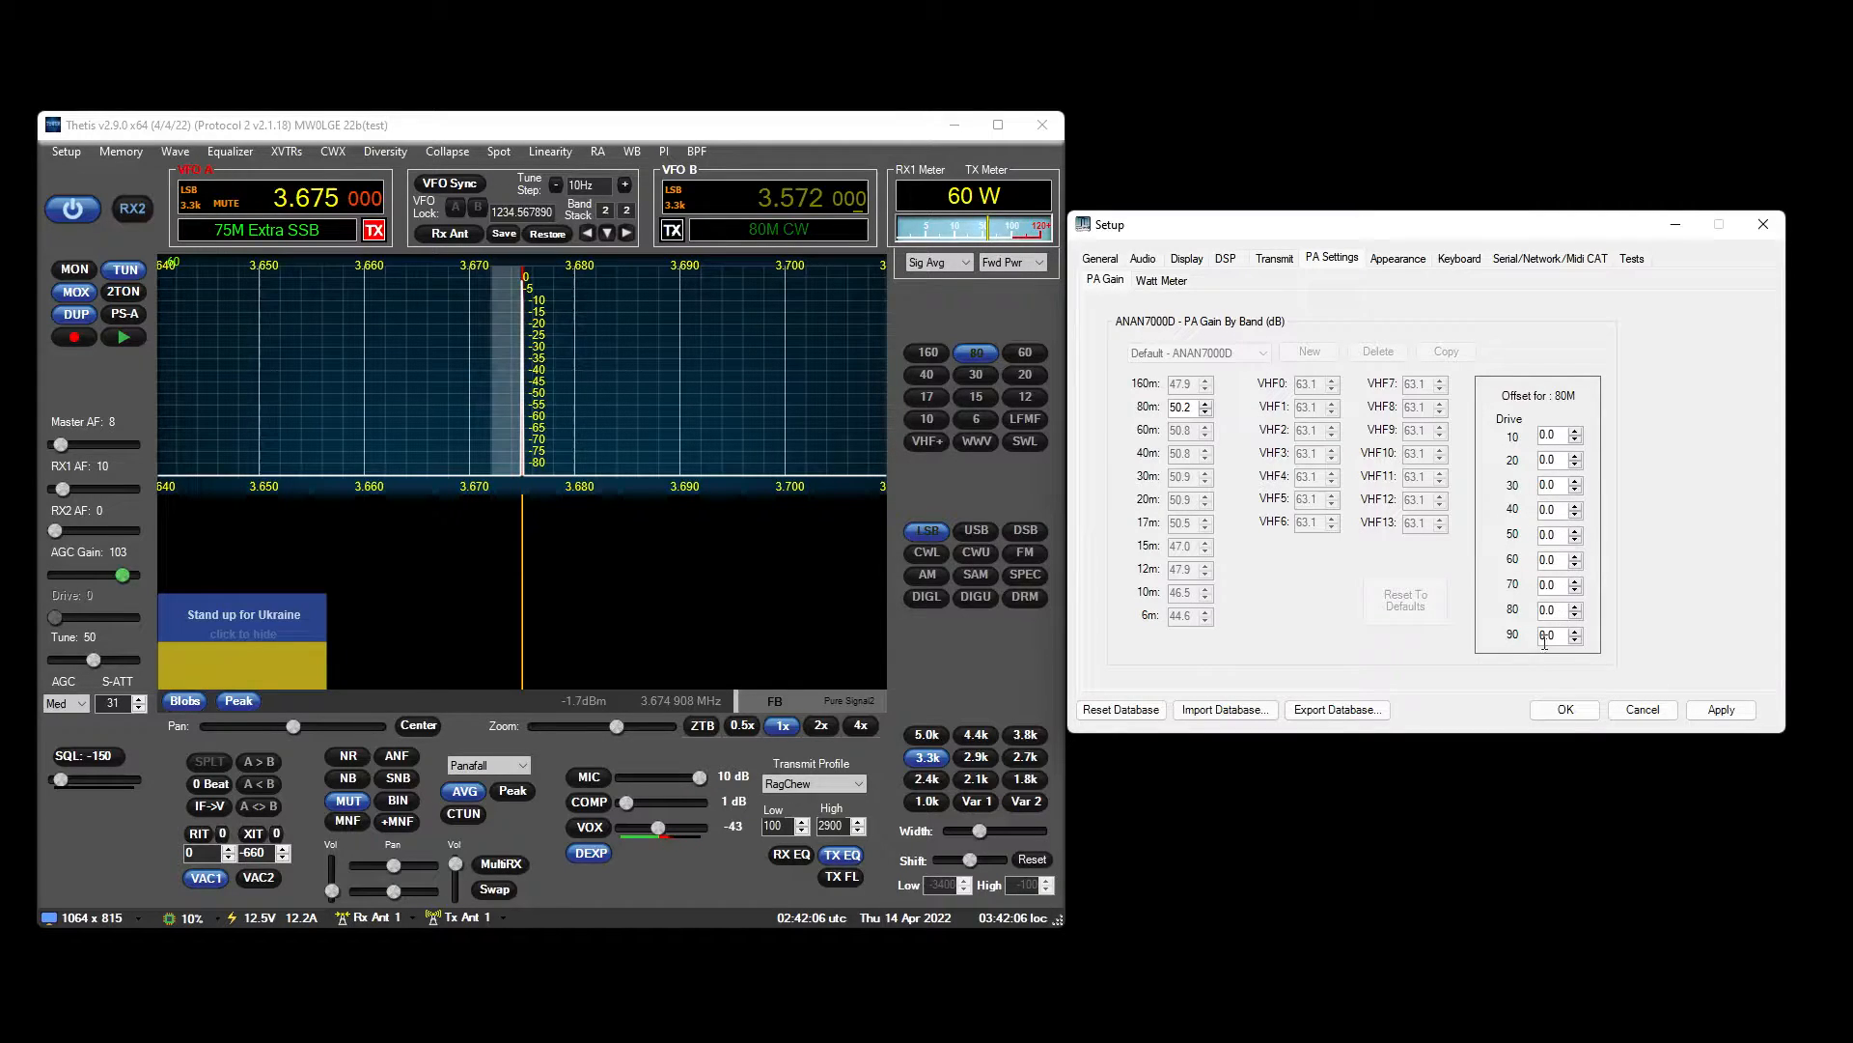
pyautogui.click(1576, 506)
pyautogui.click(1575, 515)
pyautogui.click(1560, 534)
pyautogui.scroll(1, 1555, 536)
pyautogui.scroll(-3, 1555, 537)
pyautogui.click(1578, 540)
pyautogui.scroll(2, 1579, 540)
pyautogui.click(1575, 541)
pyautogui.click(1575, 541)
pyautogui.click(1577, 531)
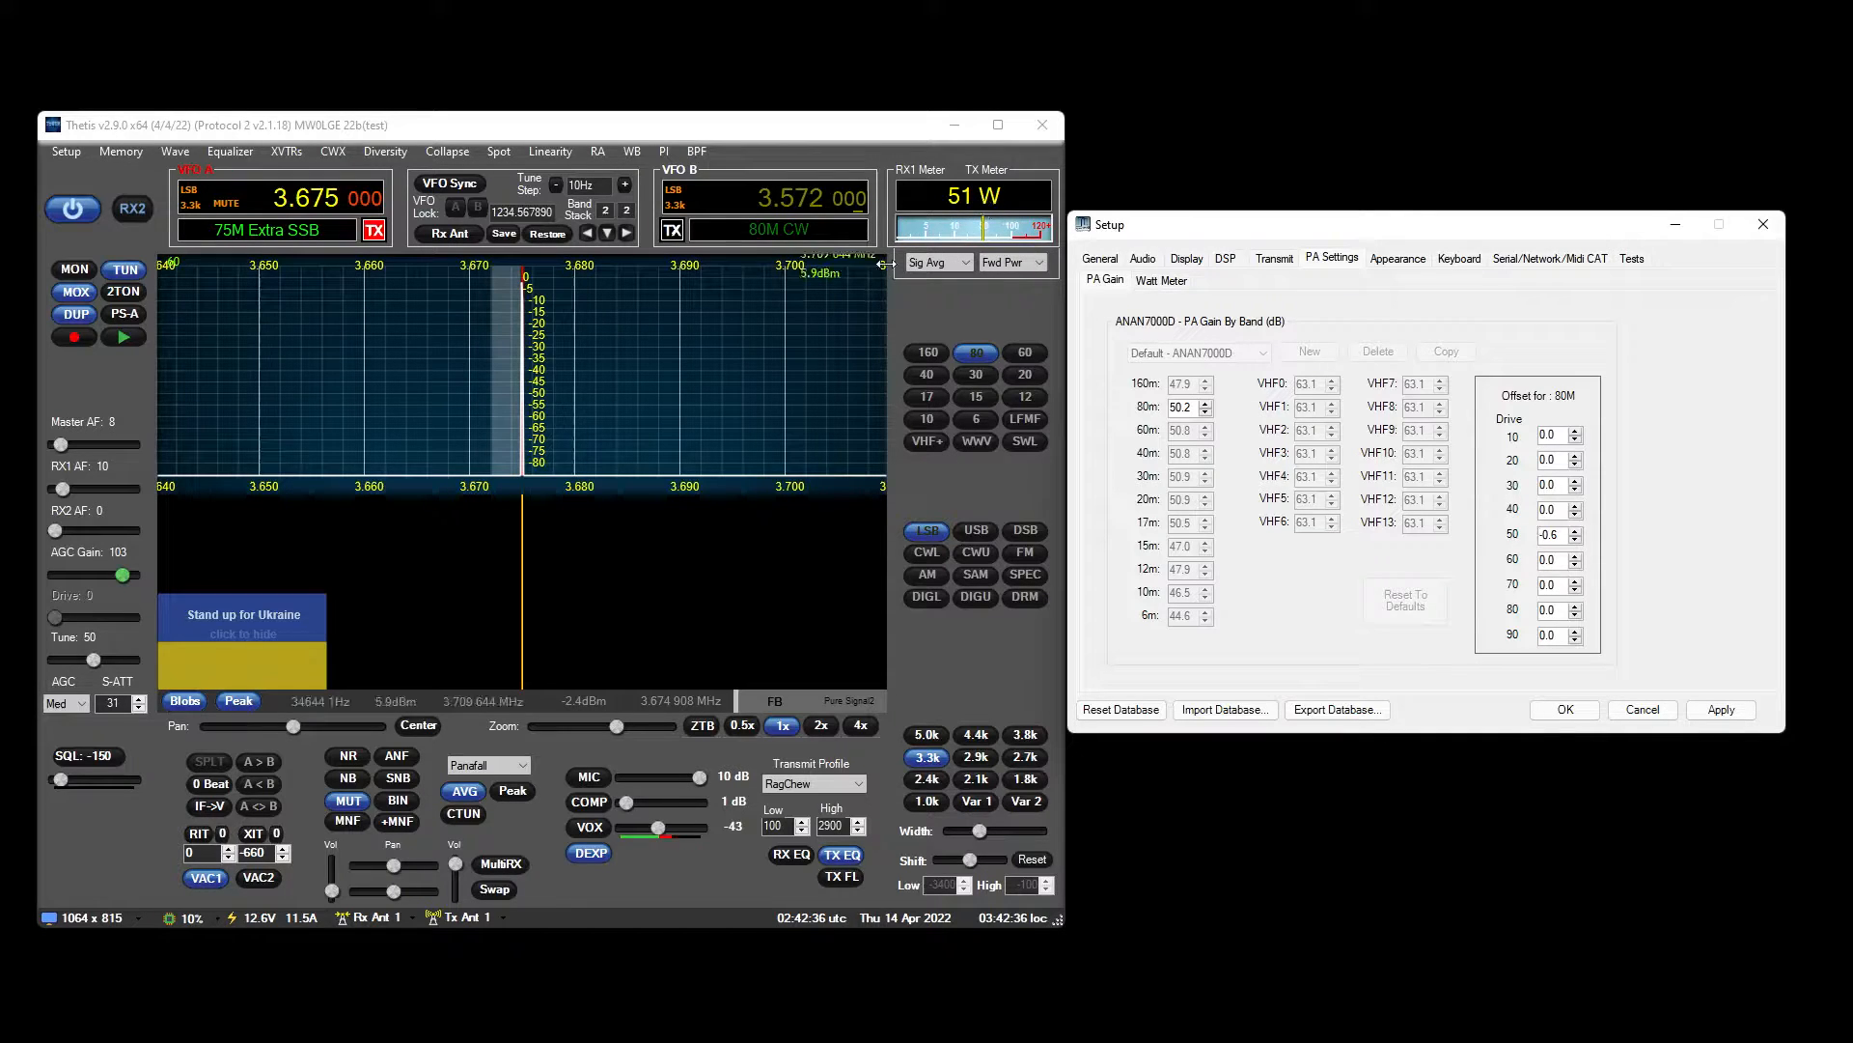
# Set the 80M gain offsets to -0.5 for drive level 40 and -0.3 for drive level 30.
pyautogui.click(1566, 515)
pyautogui.scroll(-1, 1566, 515)
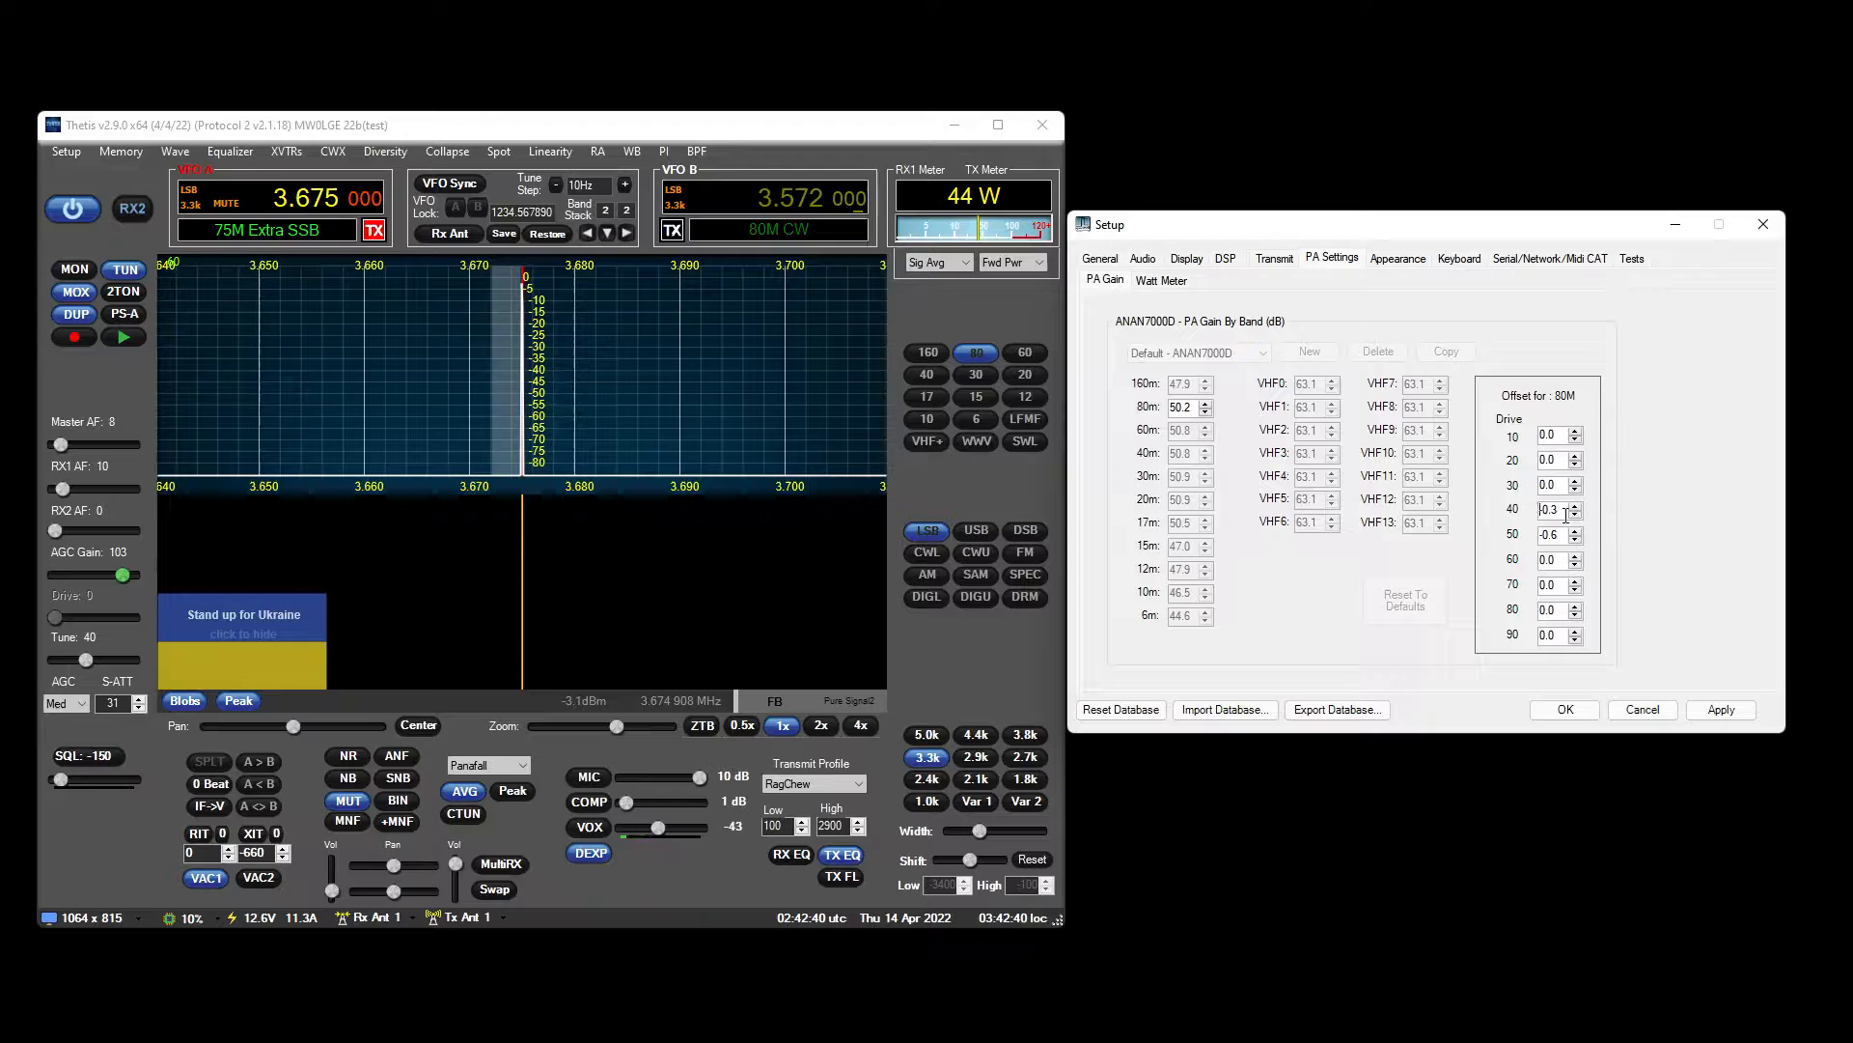
pyautogui.click(1575, 507)
pyautogui.scroll(-1, 1557, 485)
pyautogui.click(1574, 489)
pyautogui.click(1575, 481)
# Check the output at drive level 20 and set the 80M gain offset for drive level 10 to 0.6.
pyautogui.click(1554, 463)
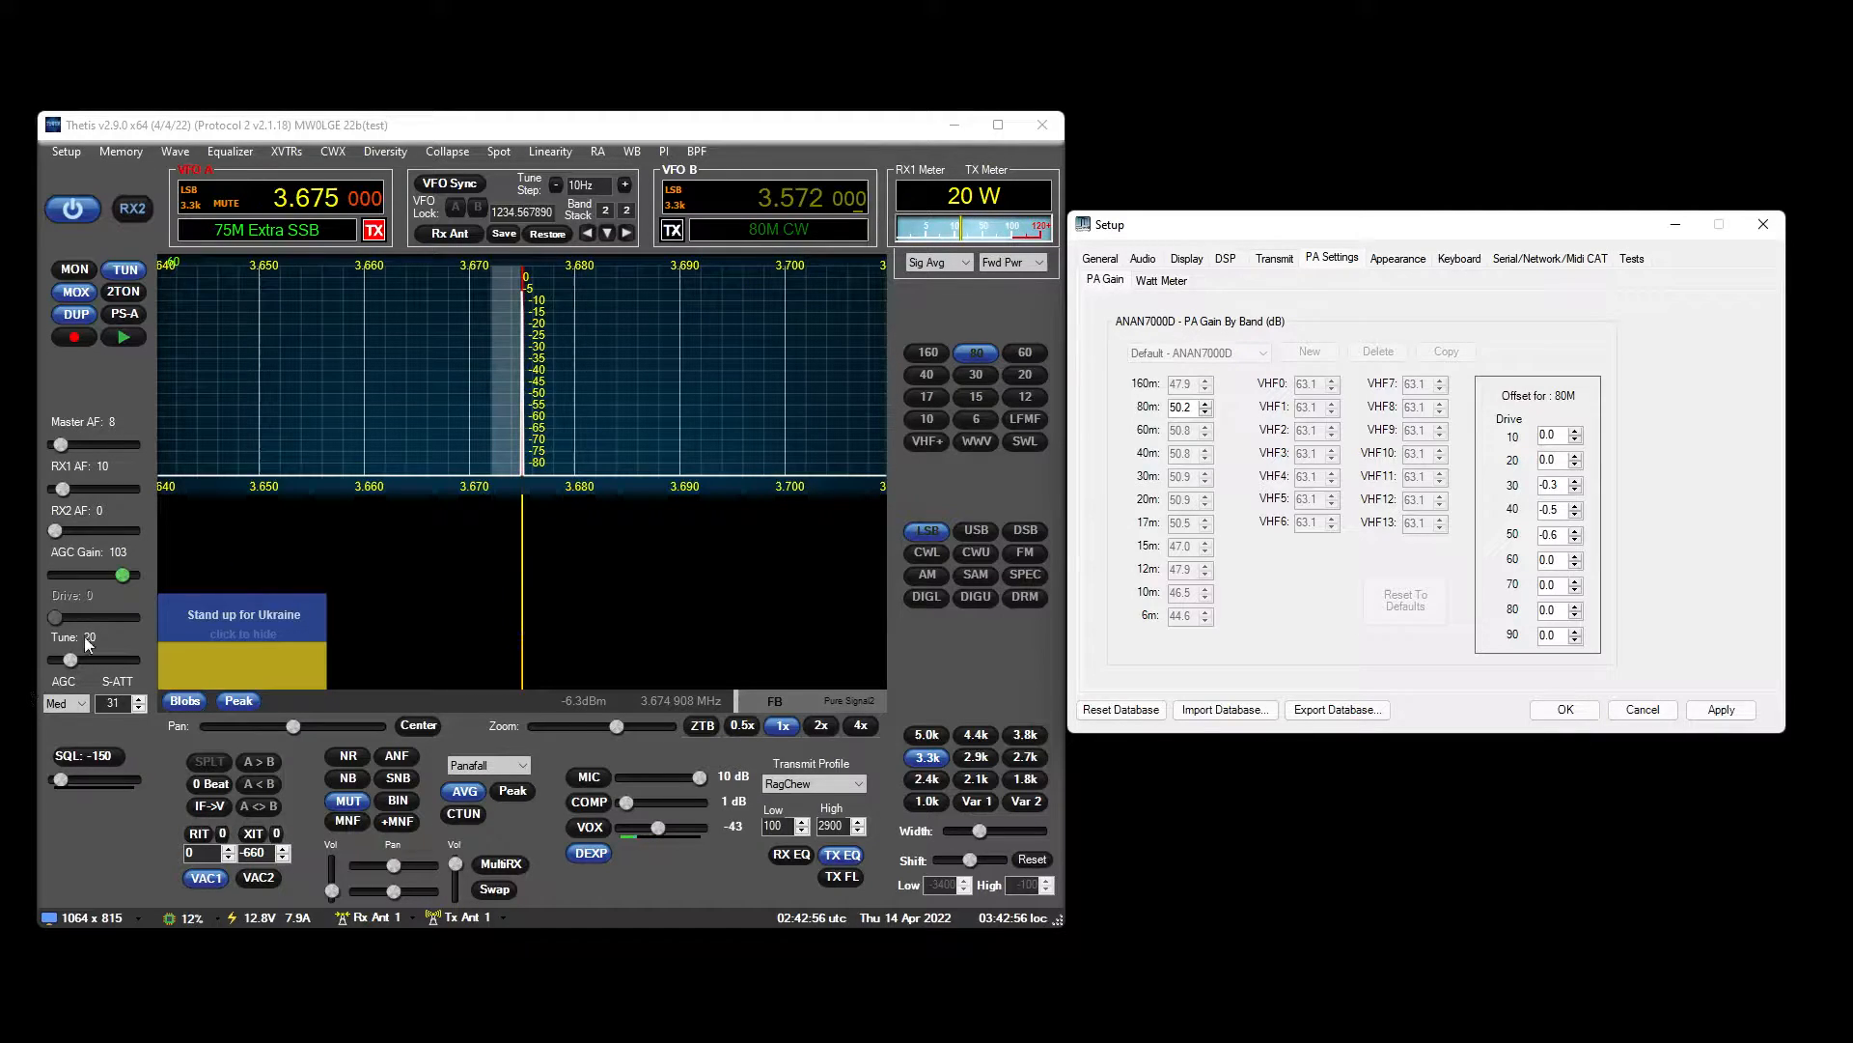
pyautogui.click(1558, 434)
pyautogui.scroll(1, 1558, 434)
# Set the 80M gain offsets for drive levels 60 and 70 to -0.6 each.
pyautogui.click(1556, 561)
pyautogui.scroll(1, 1561, 563)
pyautogui.scroll(-2, 1561, 563)
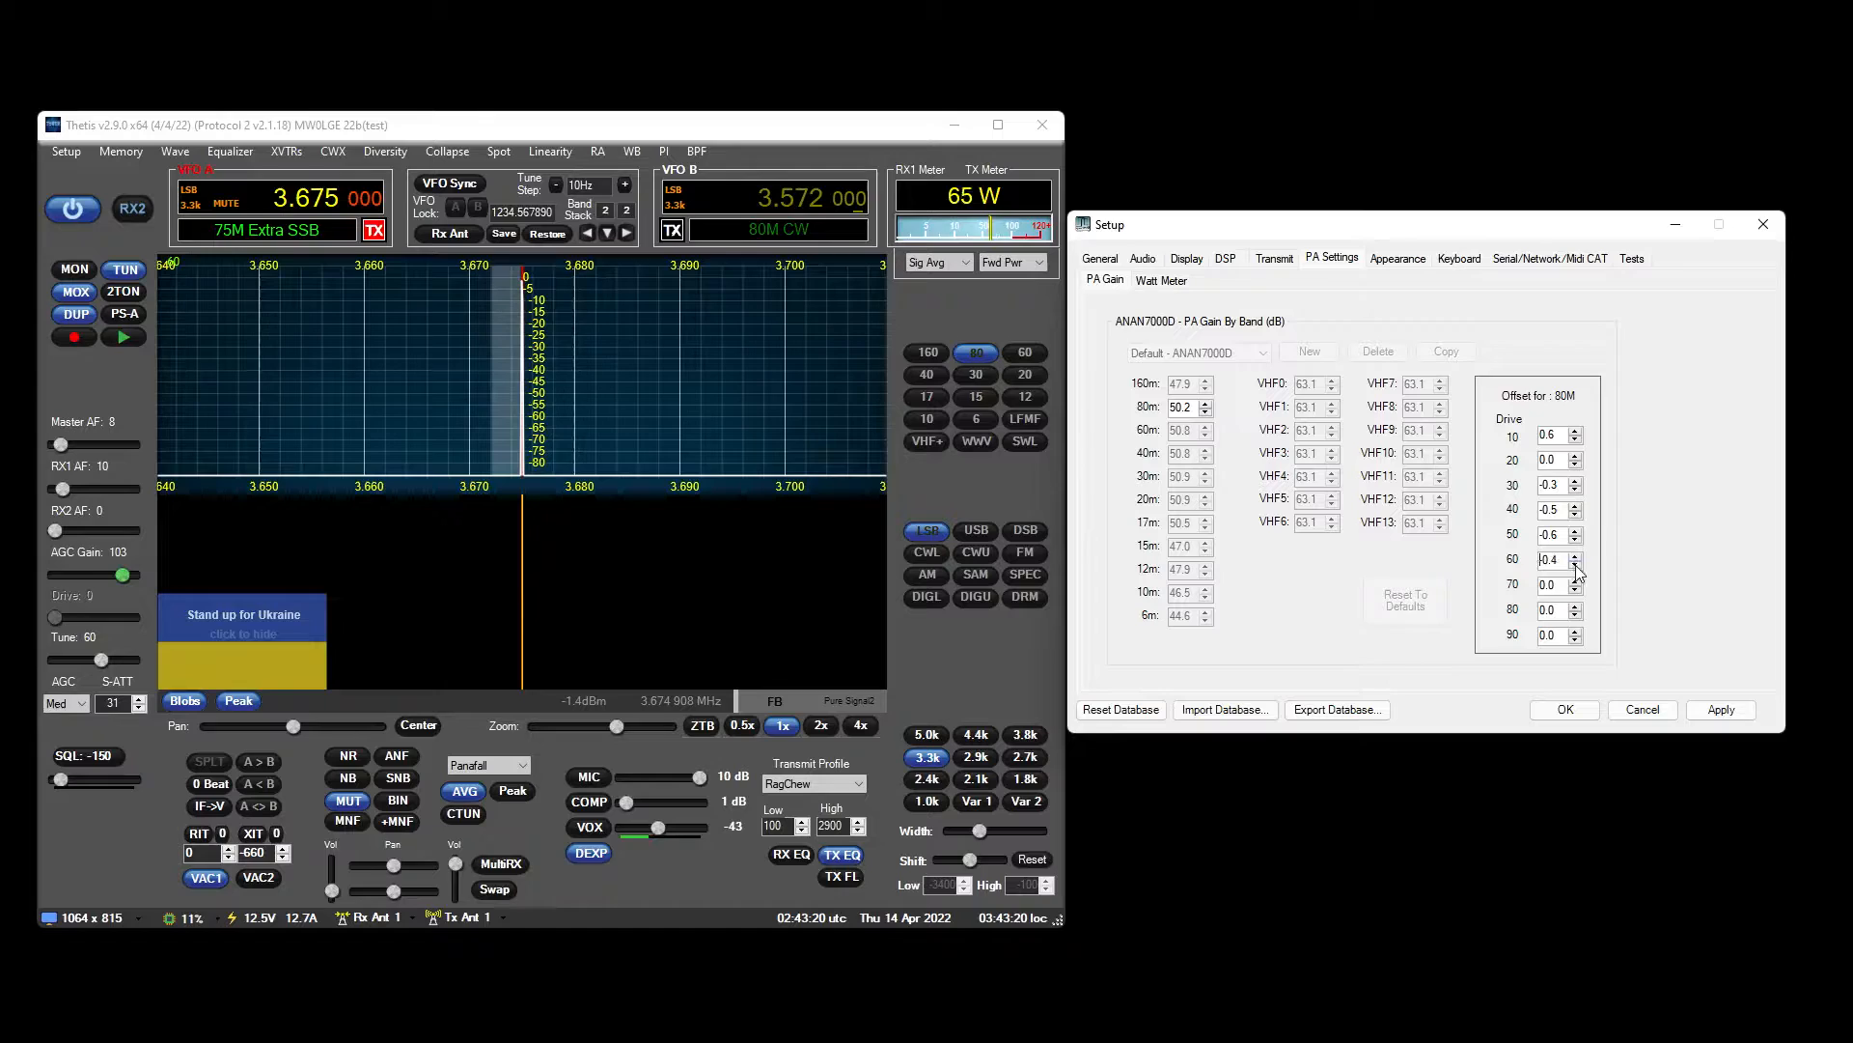
pyautogui.click(1576, 566)
pyautogui.scroll(1, 1560, 586)
pyautogui.scroll(-1, 1563, 586)
pyautogui.write('-0.3')
pyautogui.press('BackSpace')
pyautogui.write('6')
pyautogui.click(1579, 590)
pyautogui.click(1578, 583)
# Set the 80M gain offsets to -0.4 for drive level 80 and 0.0 for drive level 90, and stop the tune carrier.
pyautogui.click(1561, 610)
pyautogui.scroll(-2, 1561, 610)
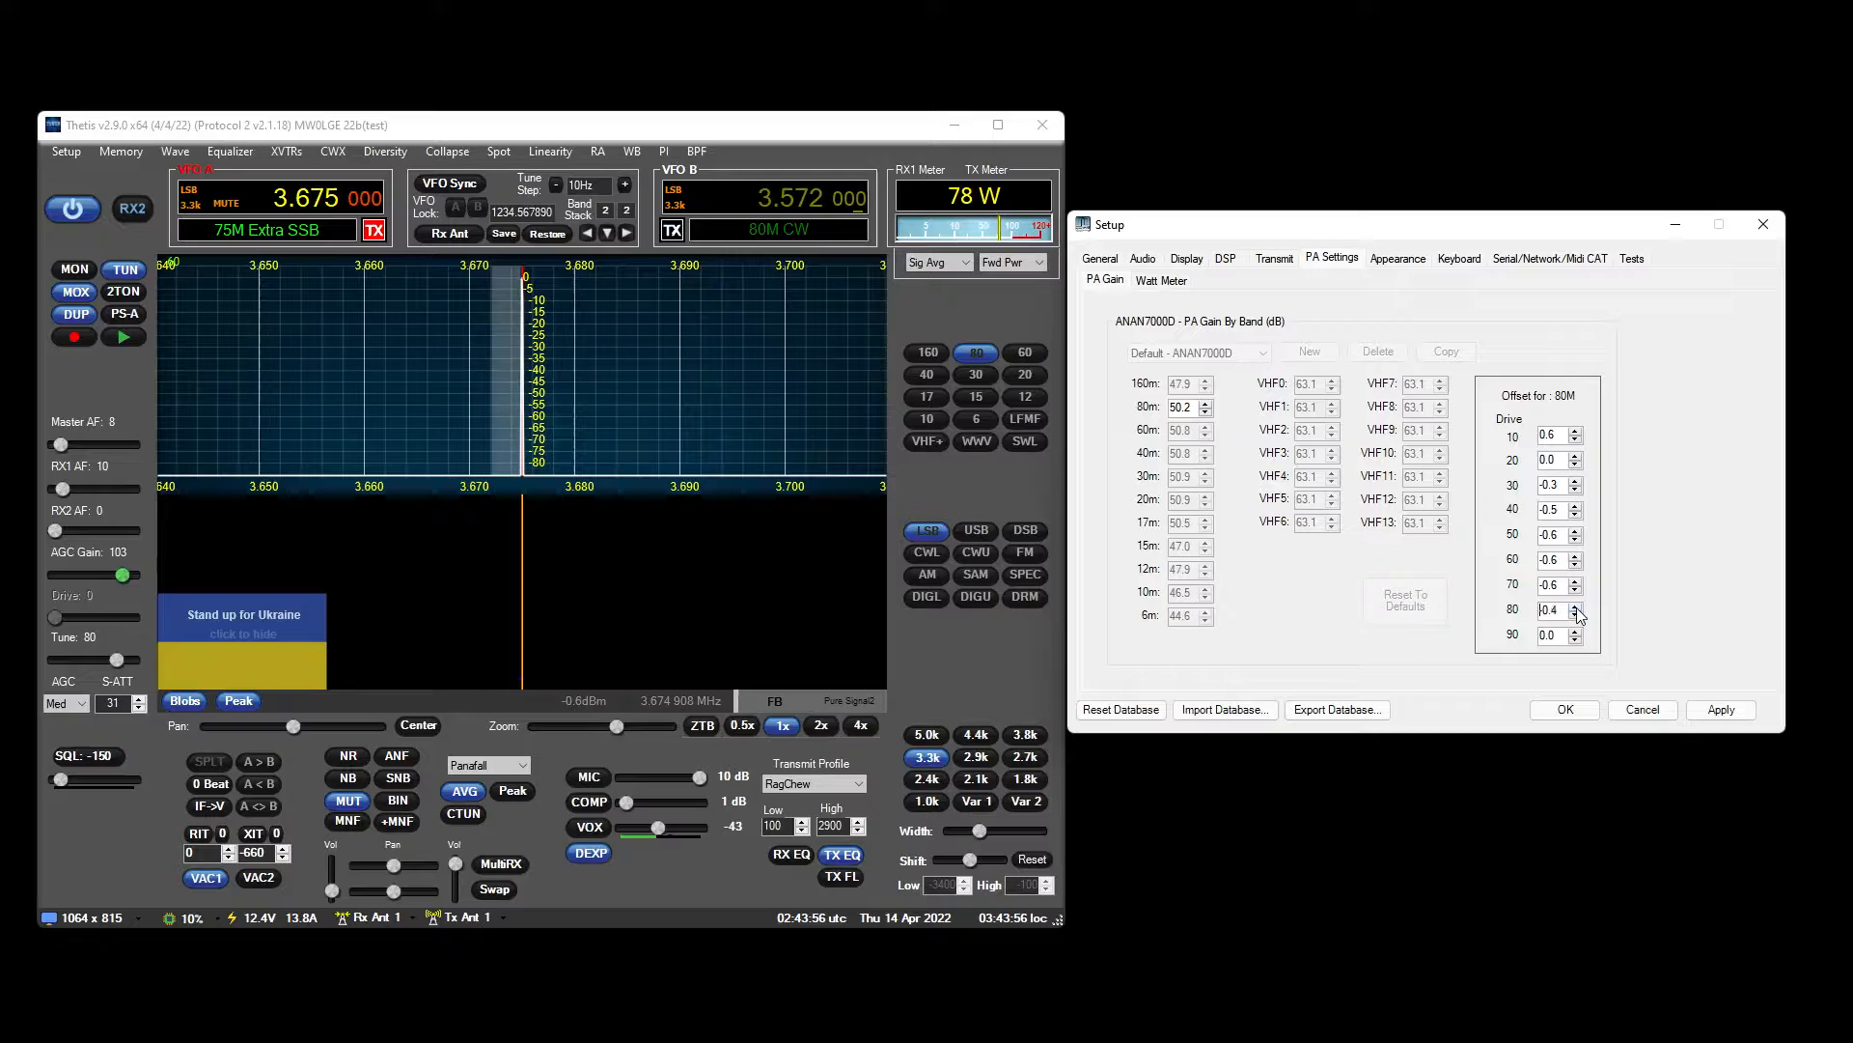
pyautogui.click(1563, 632)
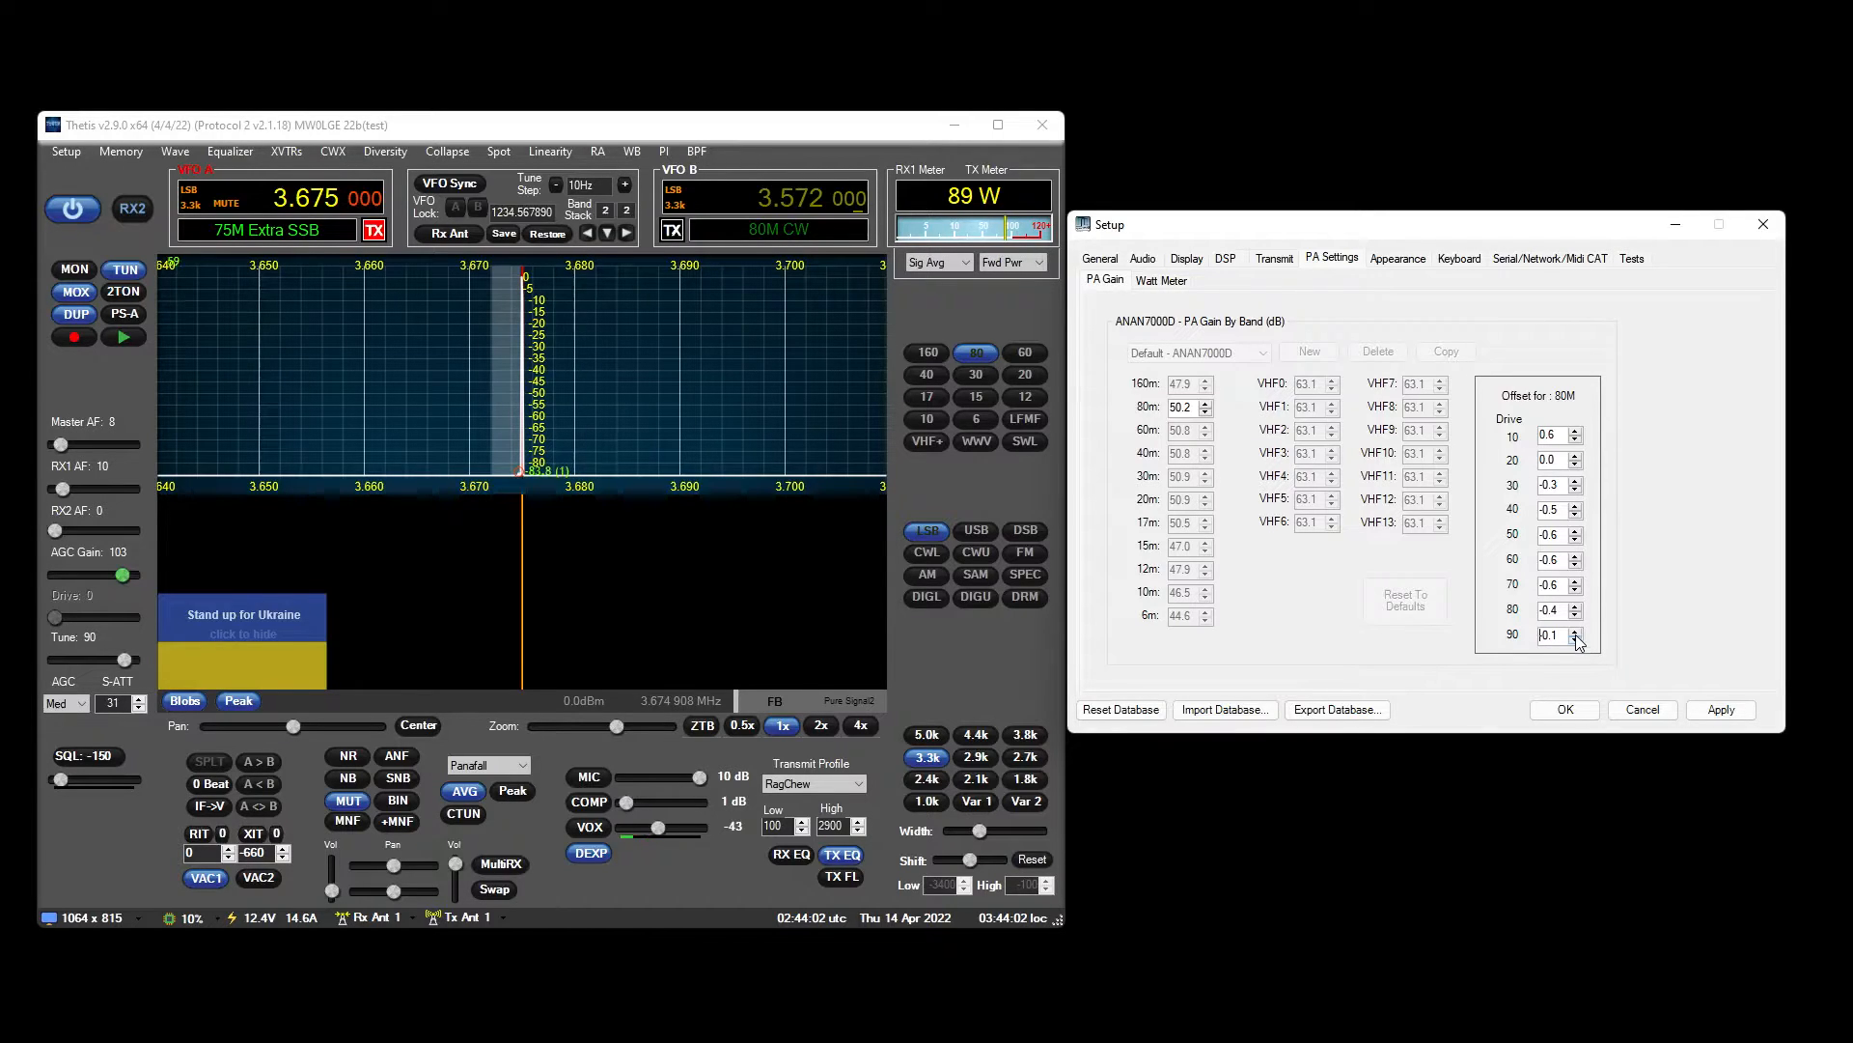
pyautogui.click(1576, 632)
pyautogui.click(125, 269)
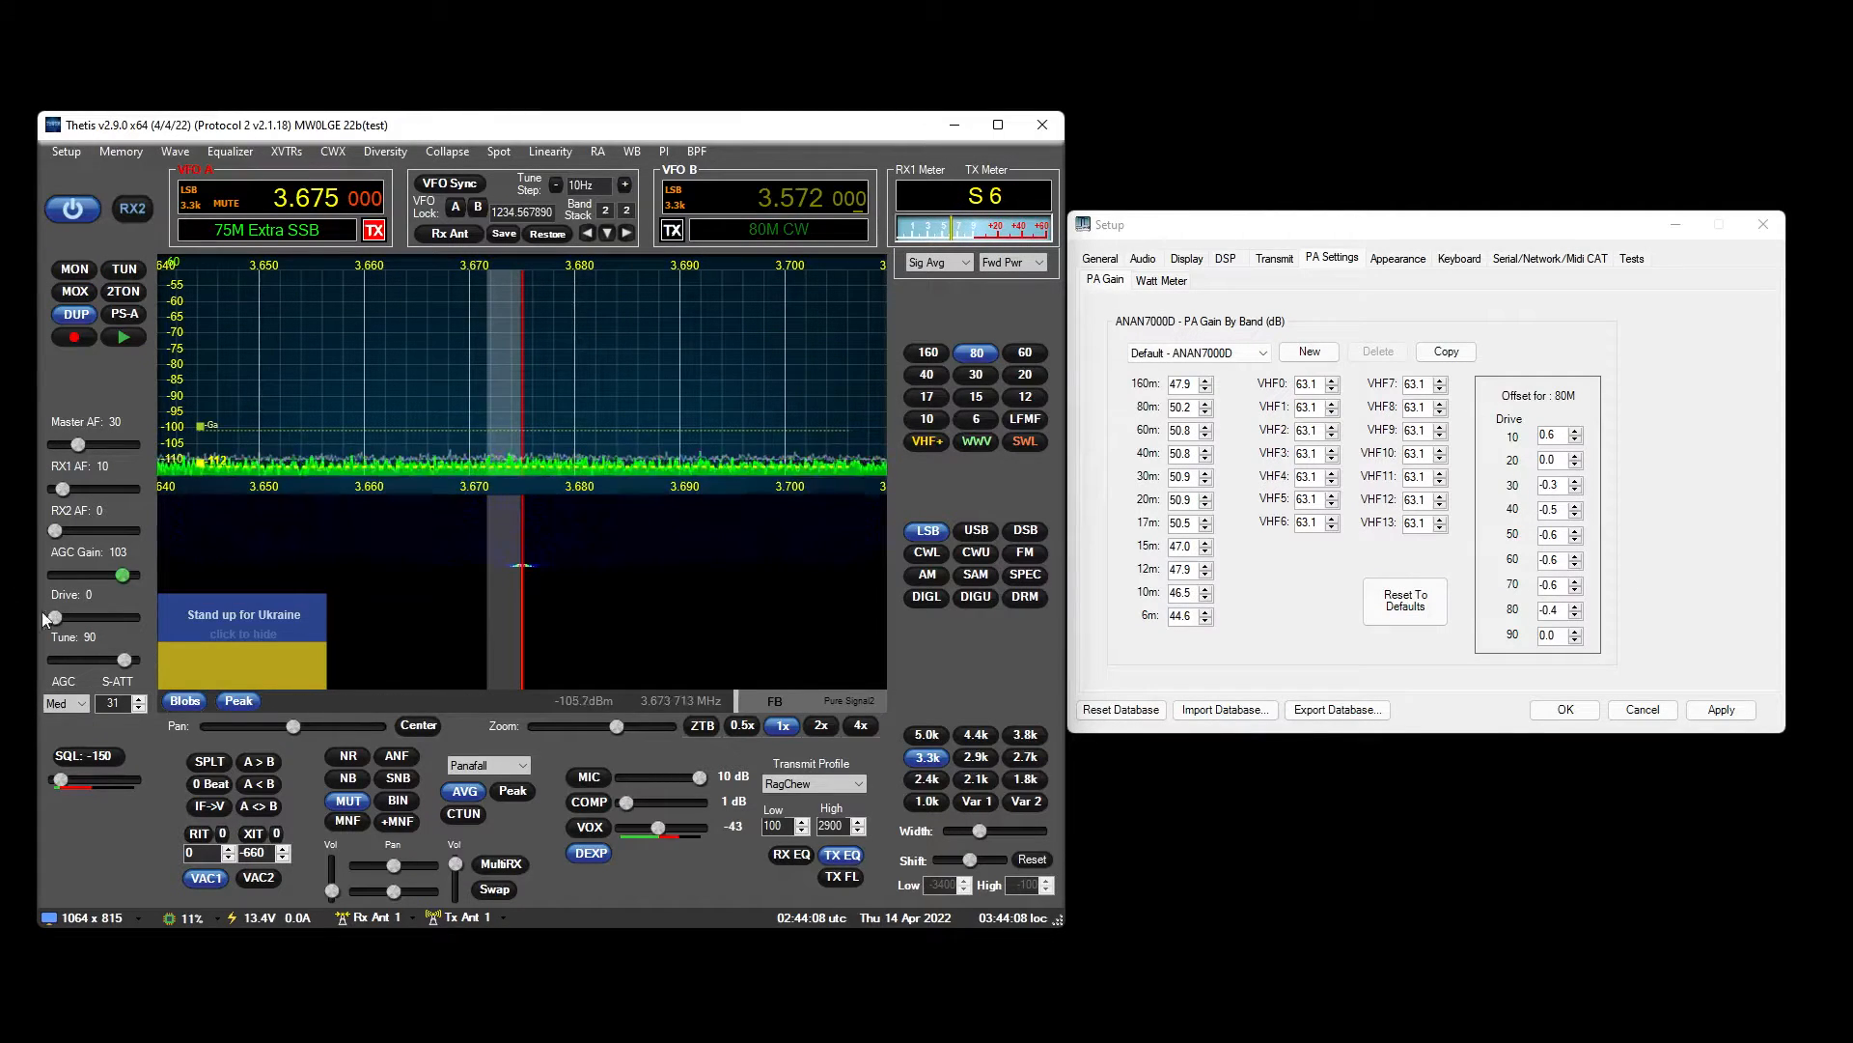
# Check the transmitted power with brief tune carriers at tune levels 100 and 0.
pyautogui.moveTo(125, 660); pyautogui.dragTo(133, 659)
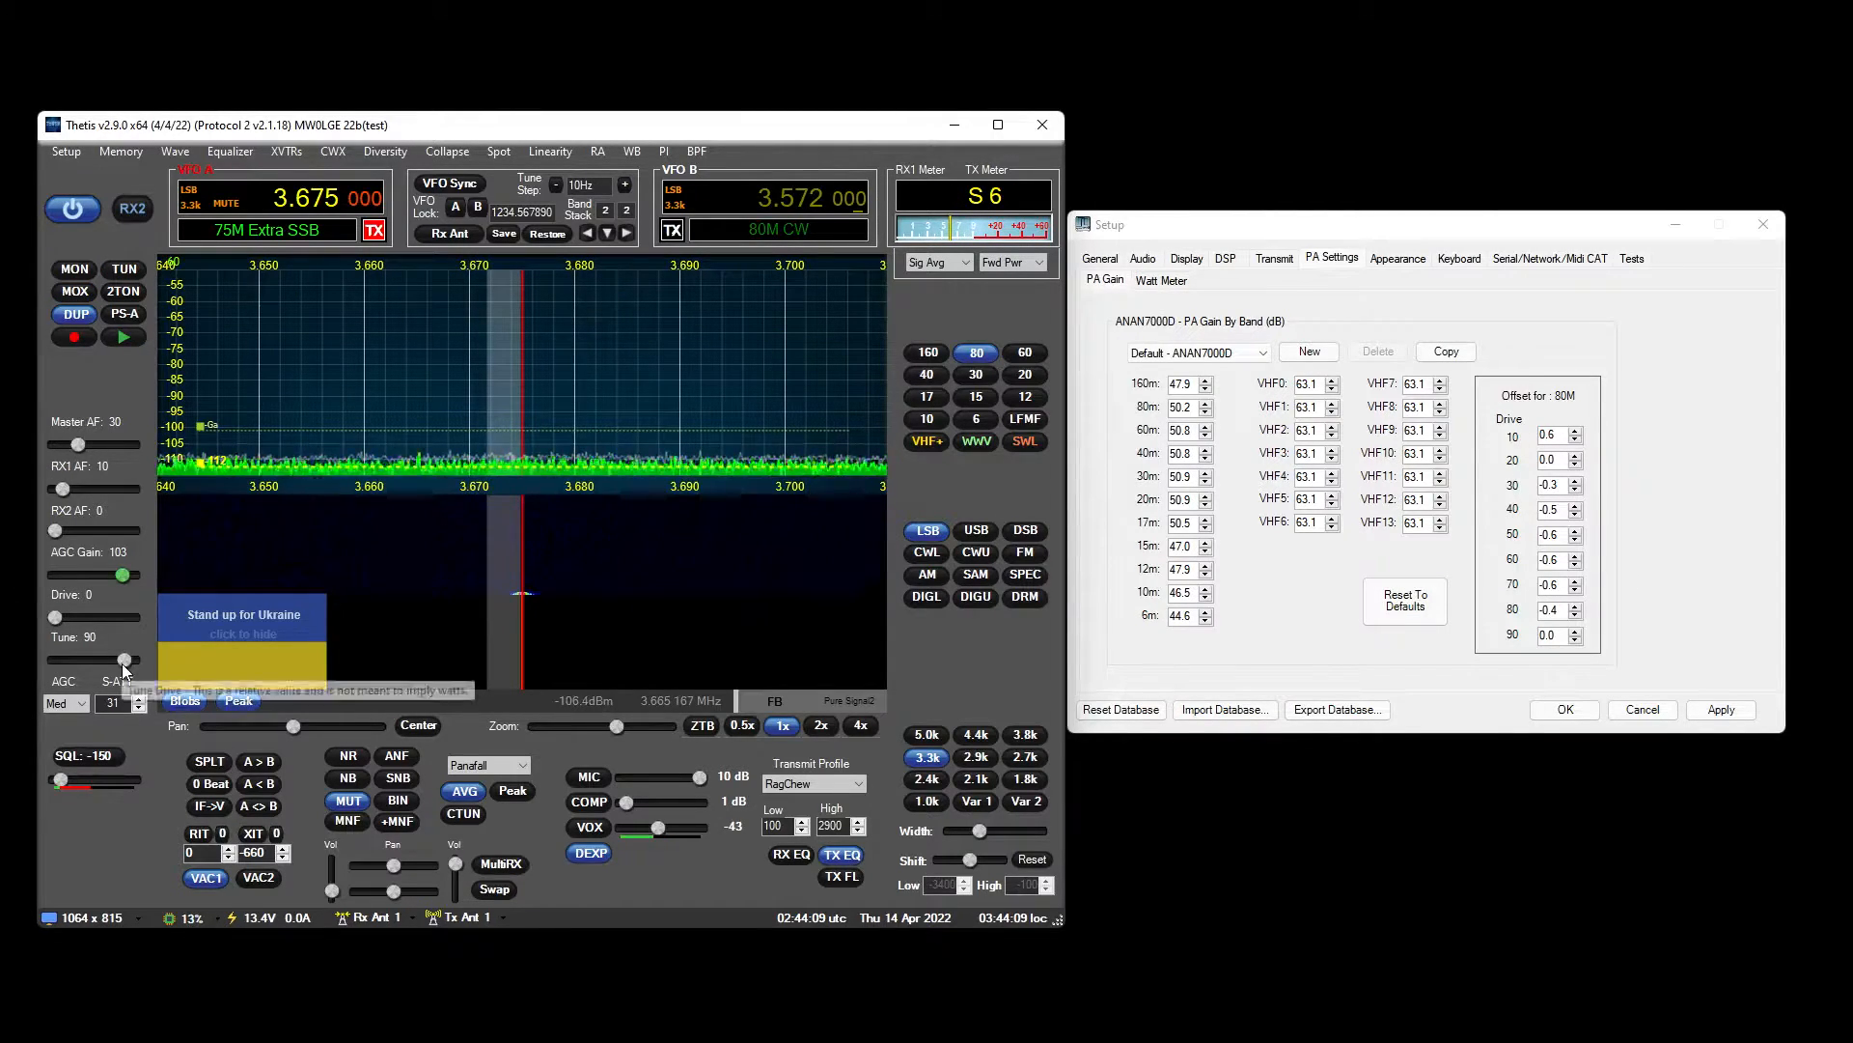
pyautogui.click(133, 270)
pyautogui.click(133, 270)
pyautogui.moveTo(133, 660); pyautogui.dragTo(55, 660)
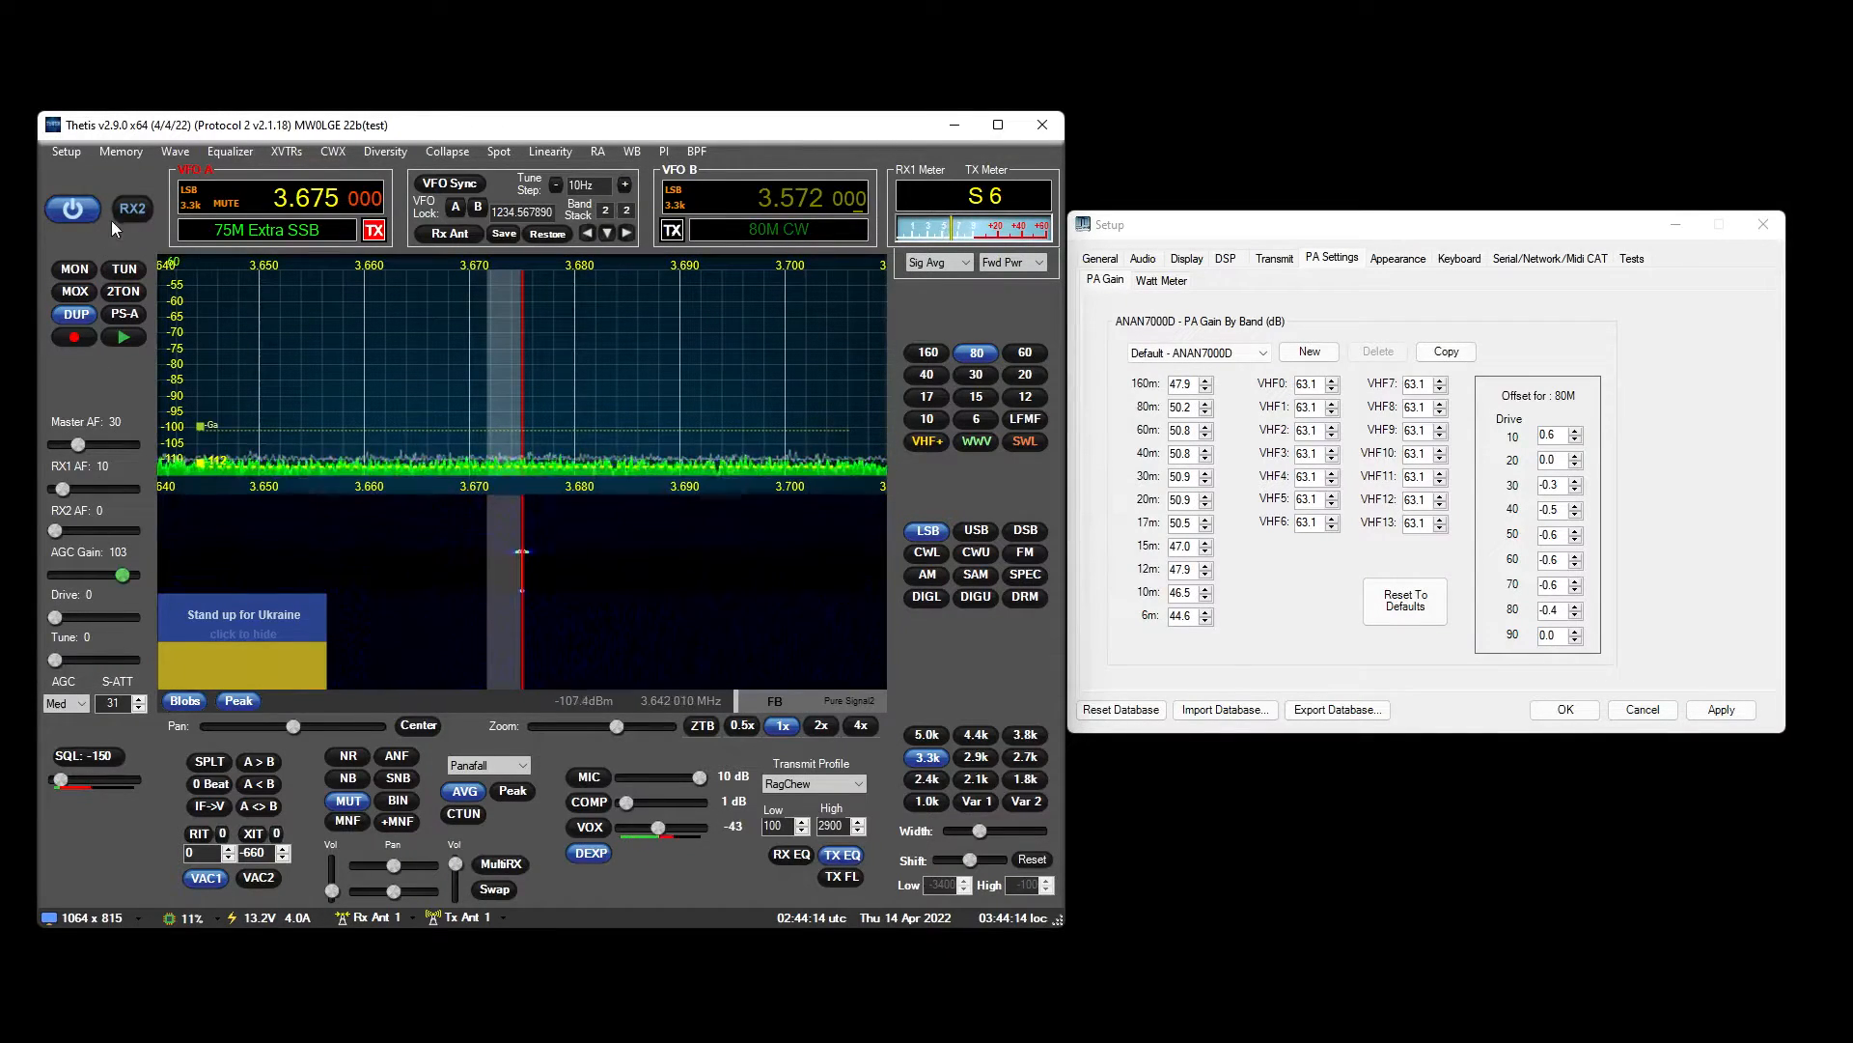
pyautogui.click(129, 269)
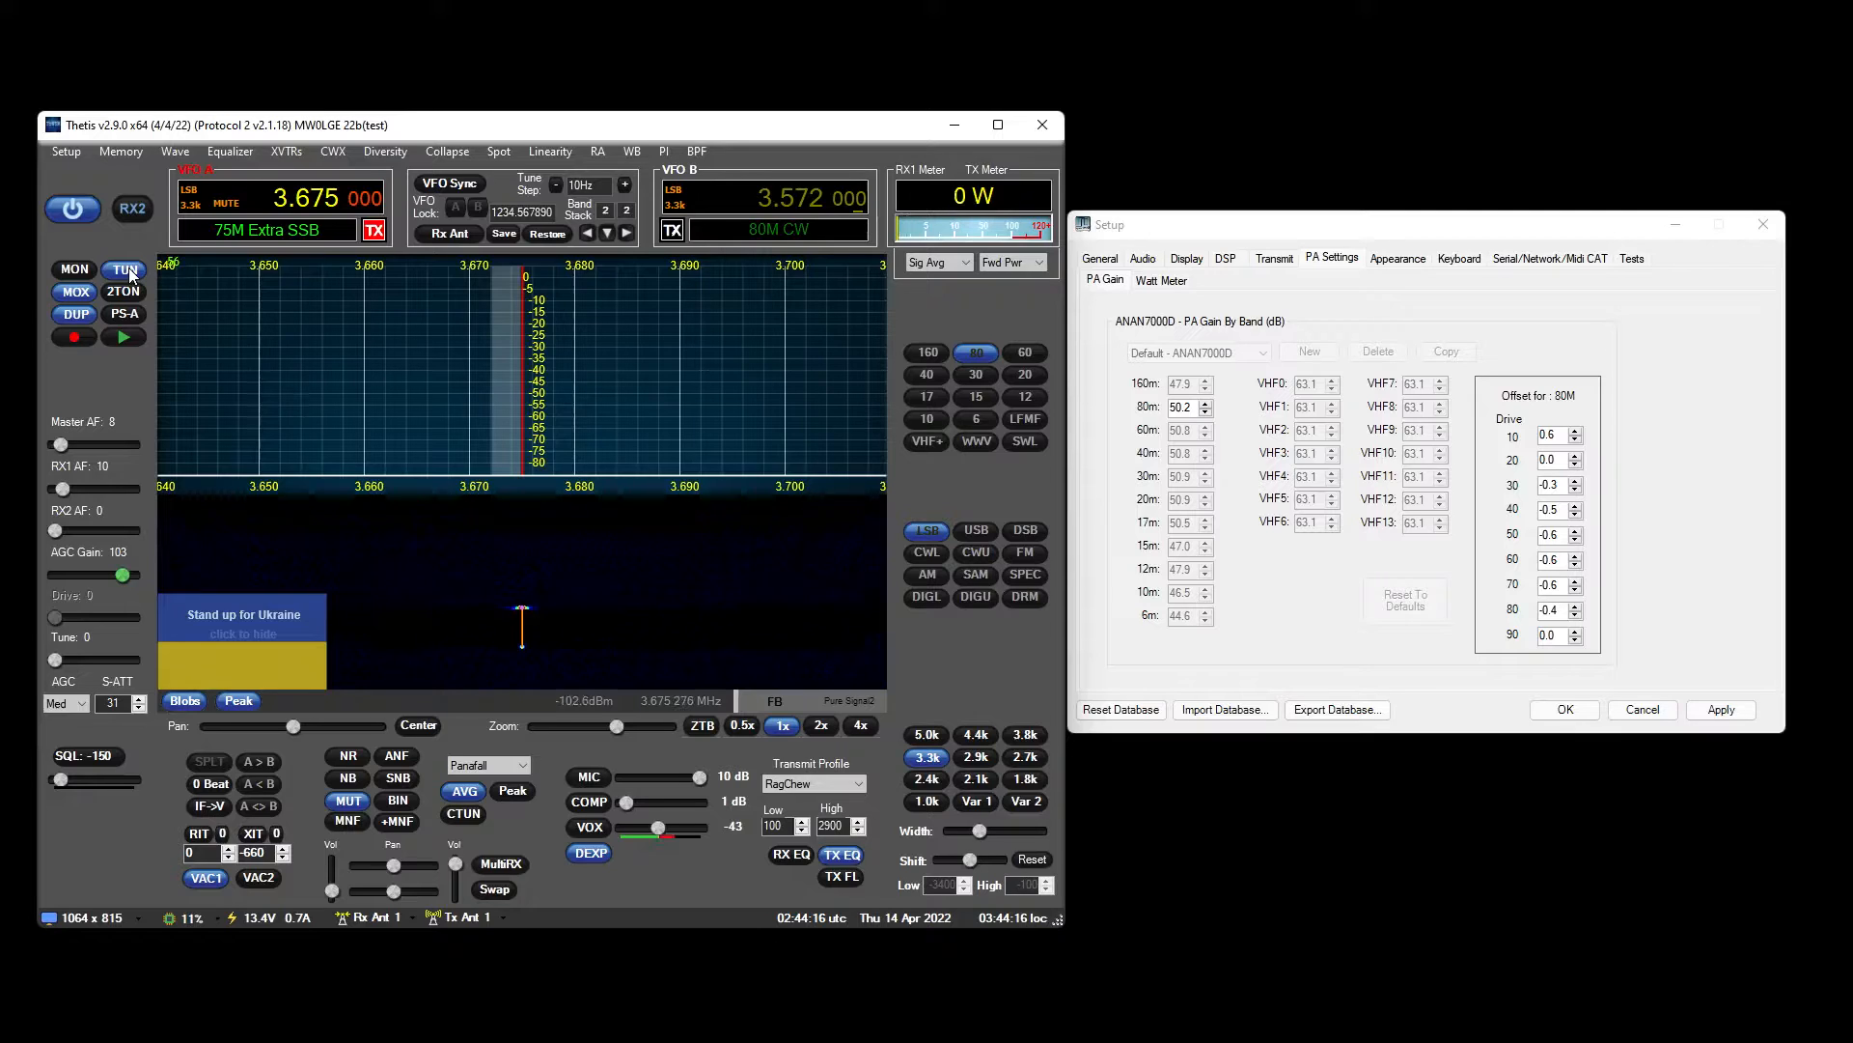
pyautogui.click(129, 269)
# Check the tune power at levels 50 and 80, and set the 80M gain offset for drive level 80 to -0.5.
pyautogui.moveTo(55, 661); pyautogui.dragTo(94, 661)
pyautogui.click(126, 271)
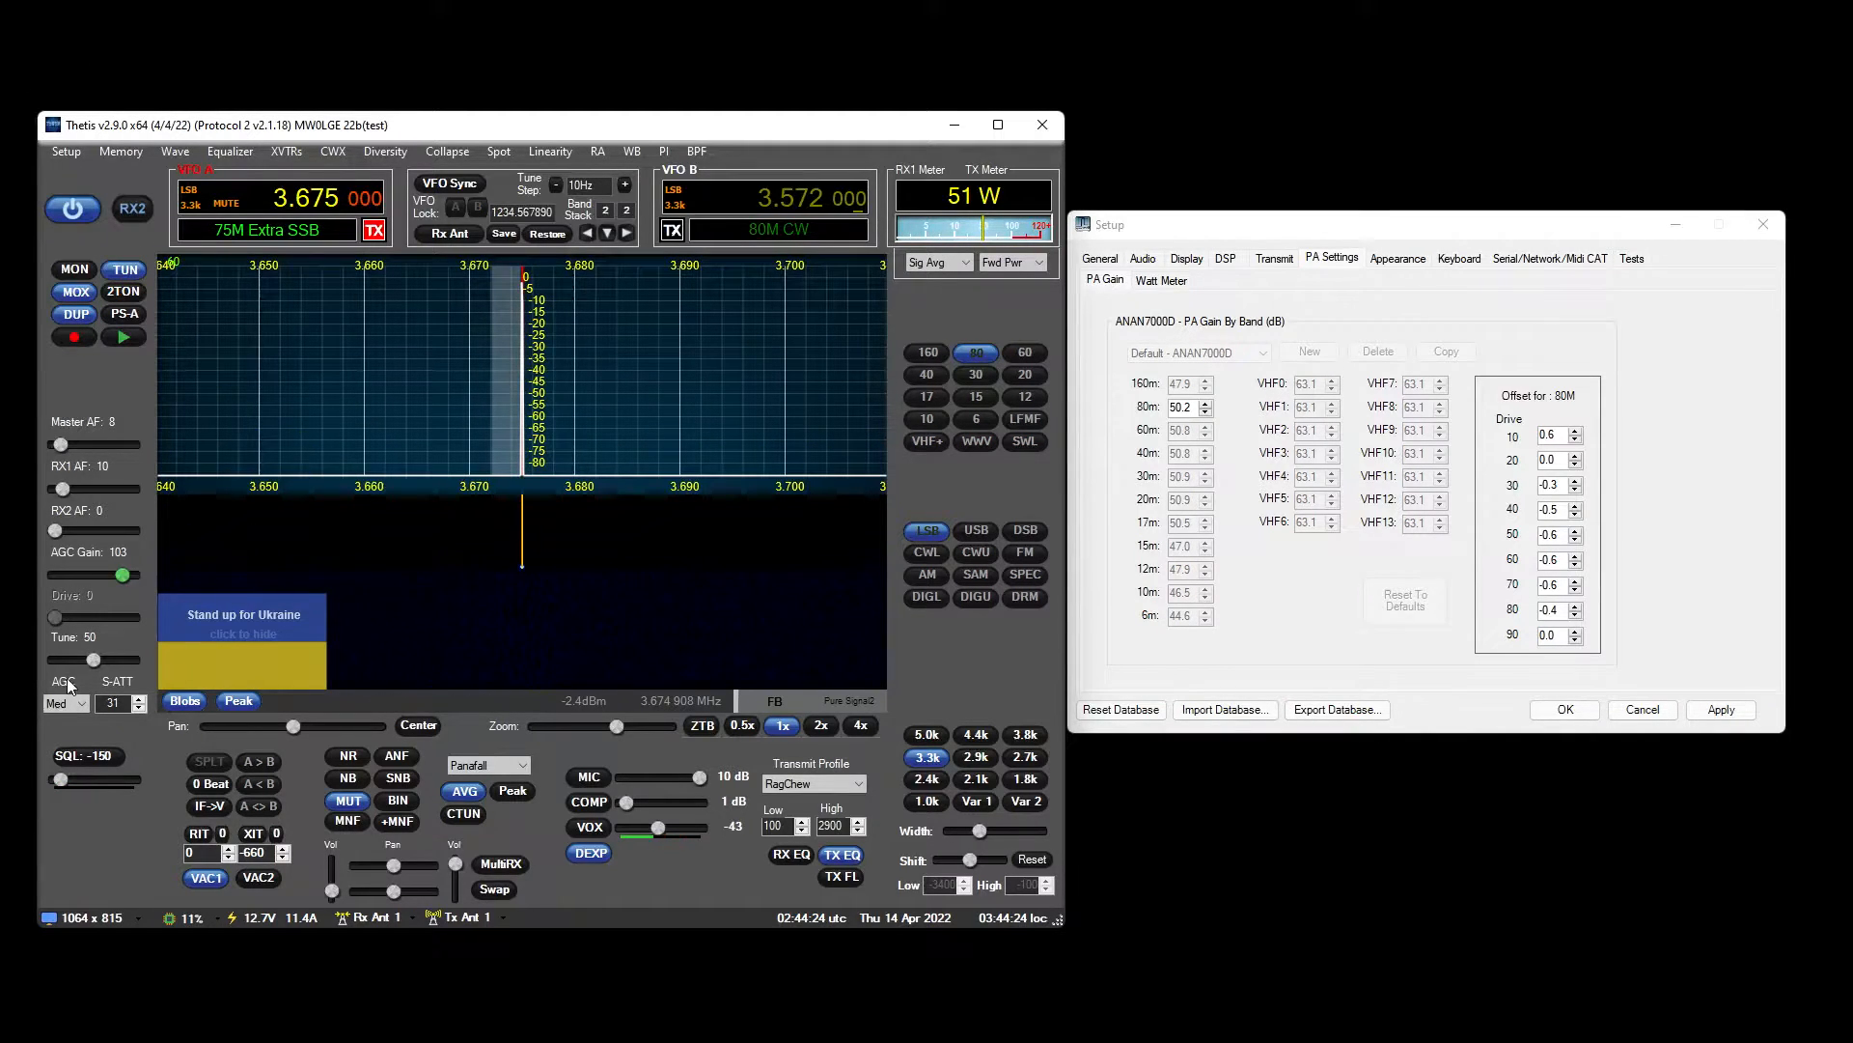
pyautogui.moveTo(94, 661); pyautogui.dragTo(121, 664)
pyautogui.moveTo(119, 662); pyautogui.dragTo(115, 663)
pyautogui.click(1578, 616)
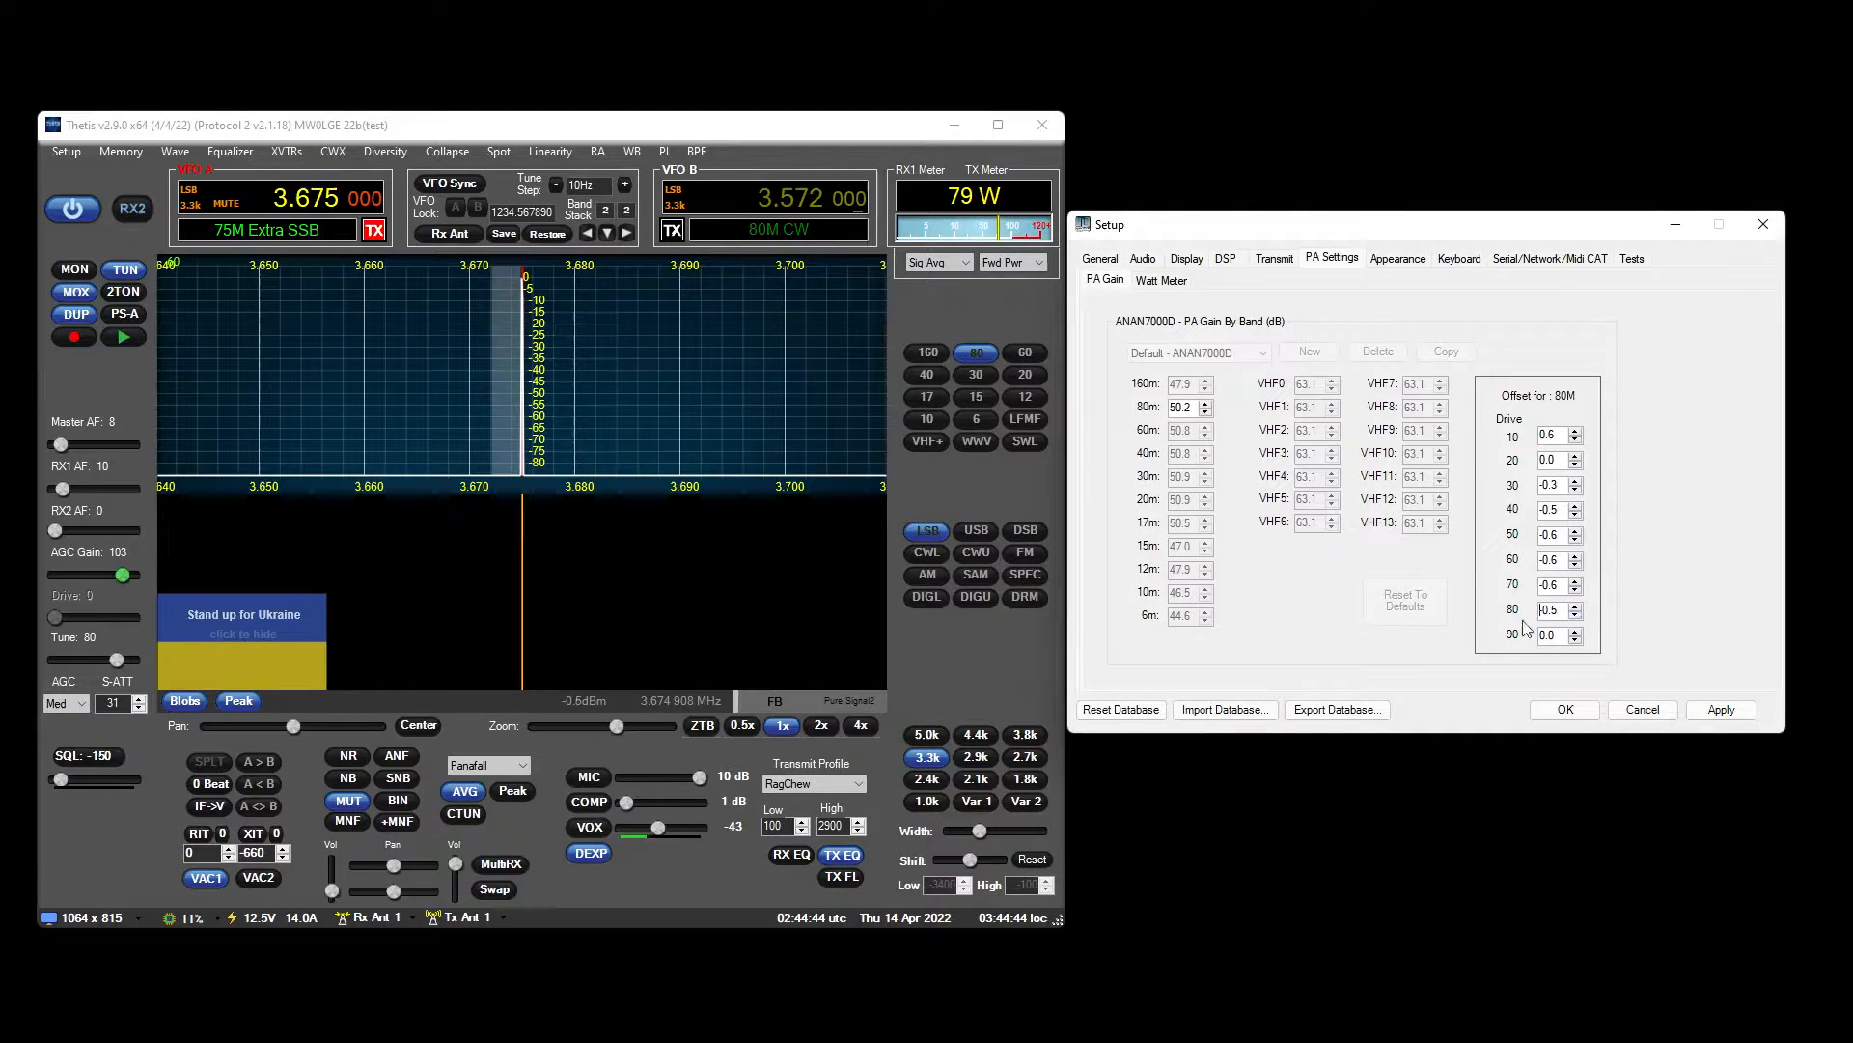
# Check the 80m transmitted power at in-between tune levels 77, 48, 34, 11, 91 and 46, and stop the tune carrier.
pyautogui.moveTo(117, 661); pyautogui.dragTo(112, 663)
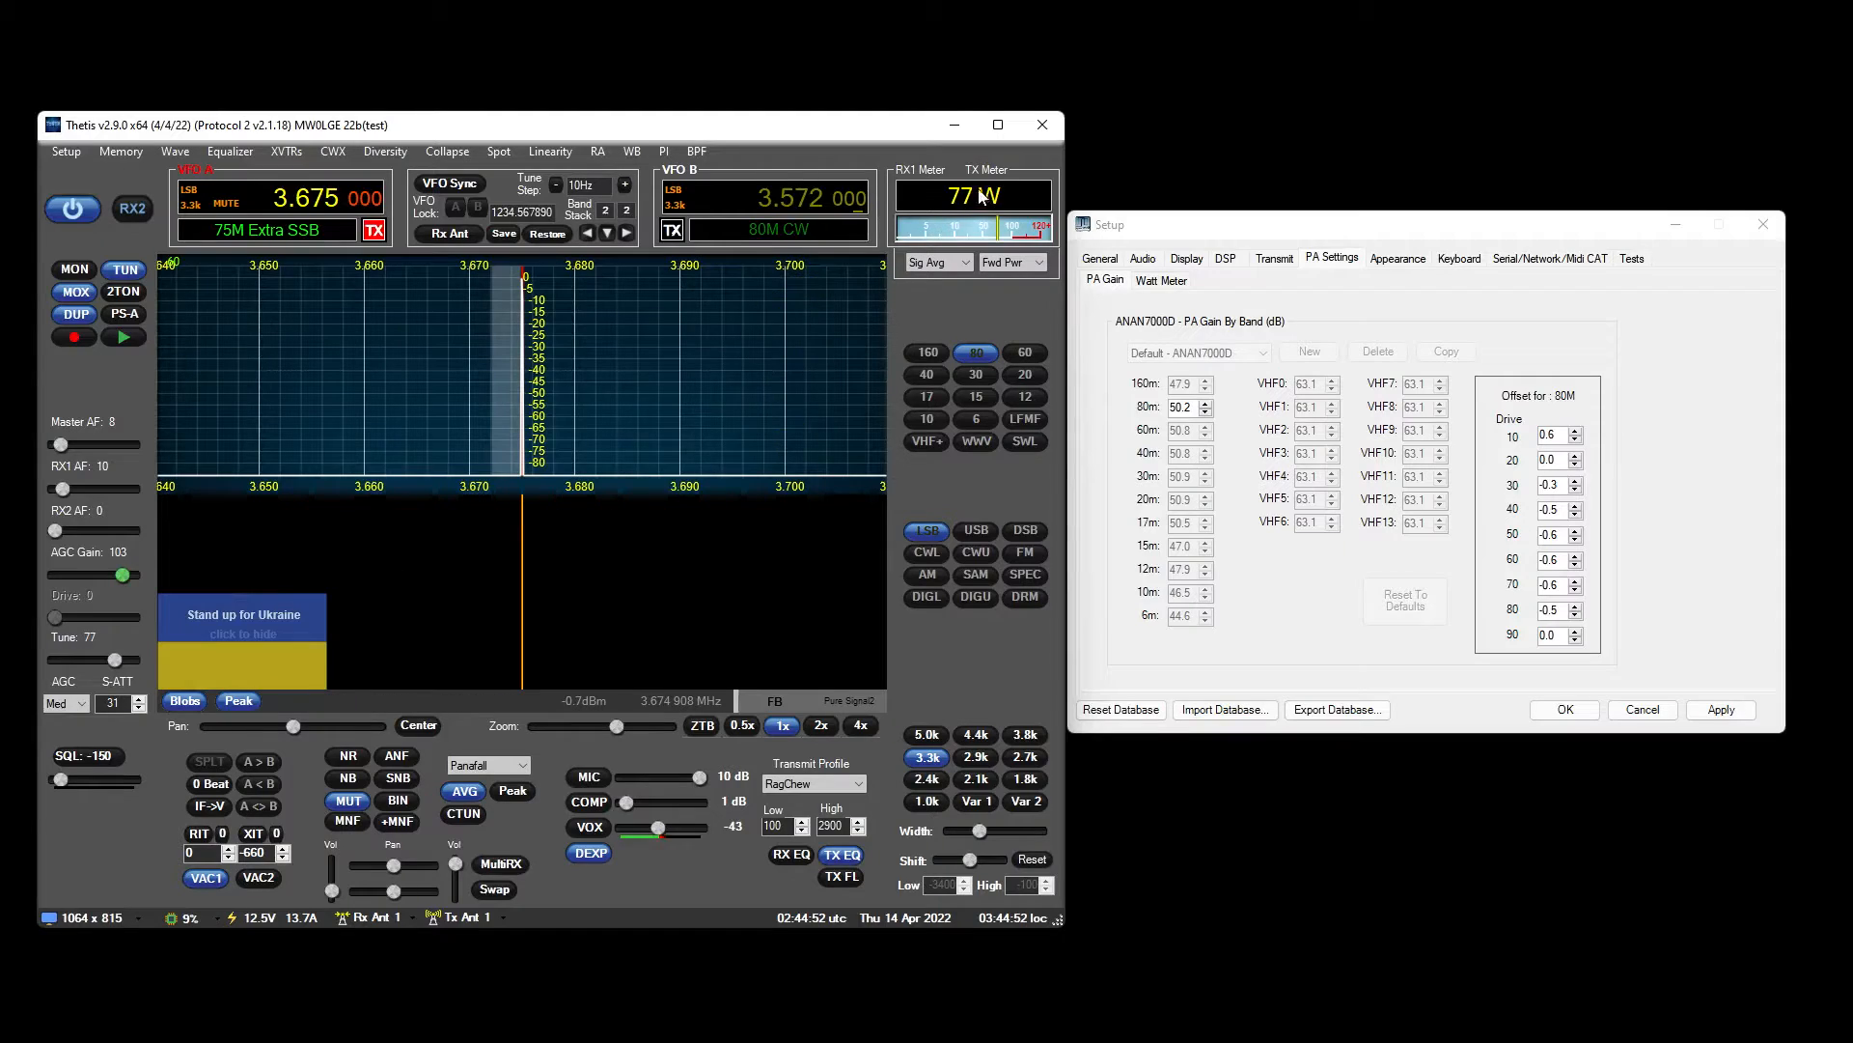
pyautogui.moveTo(116, 660); pyautogui.dragTo(94, 659)
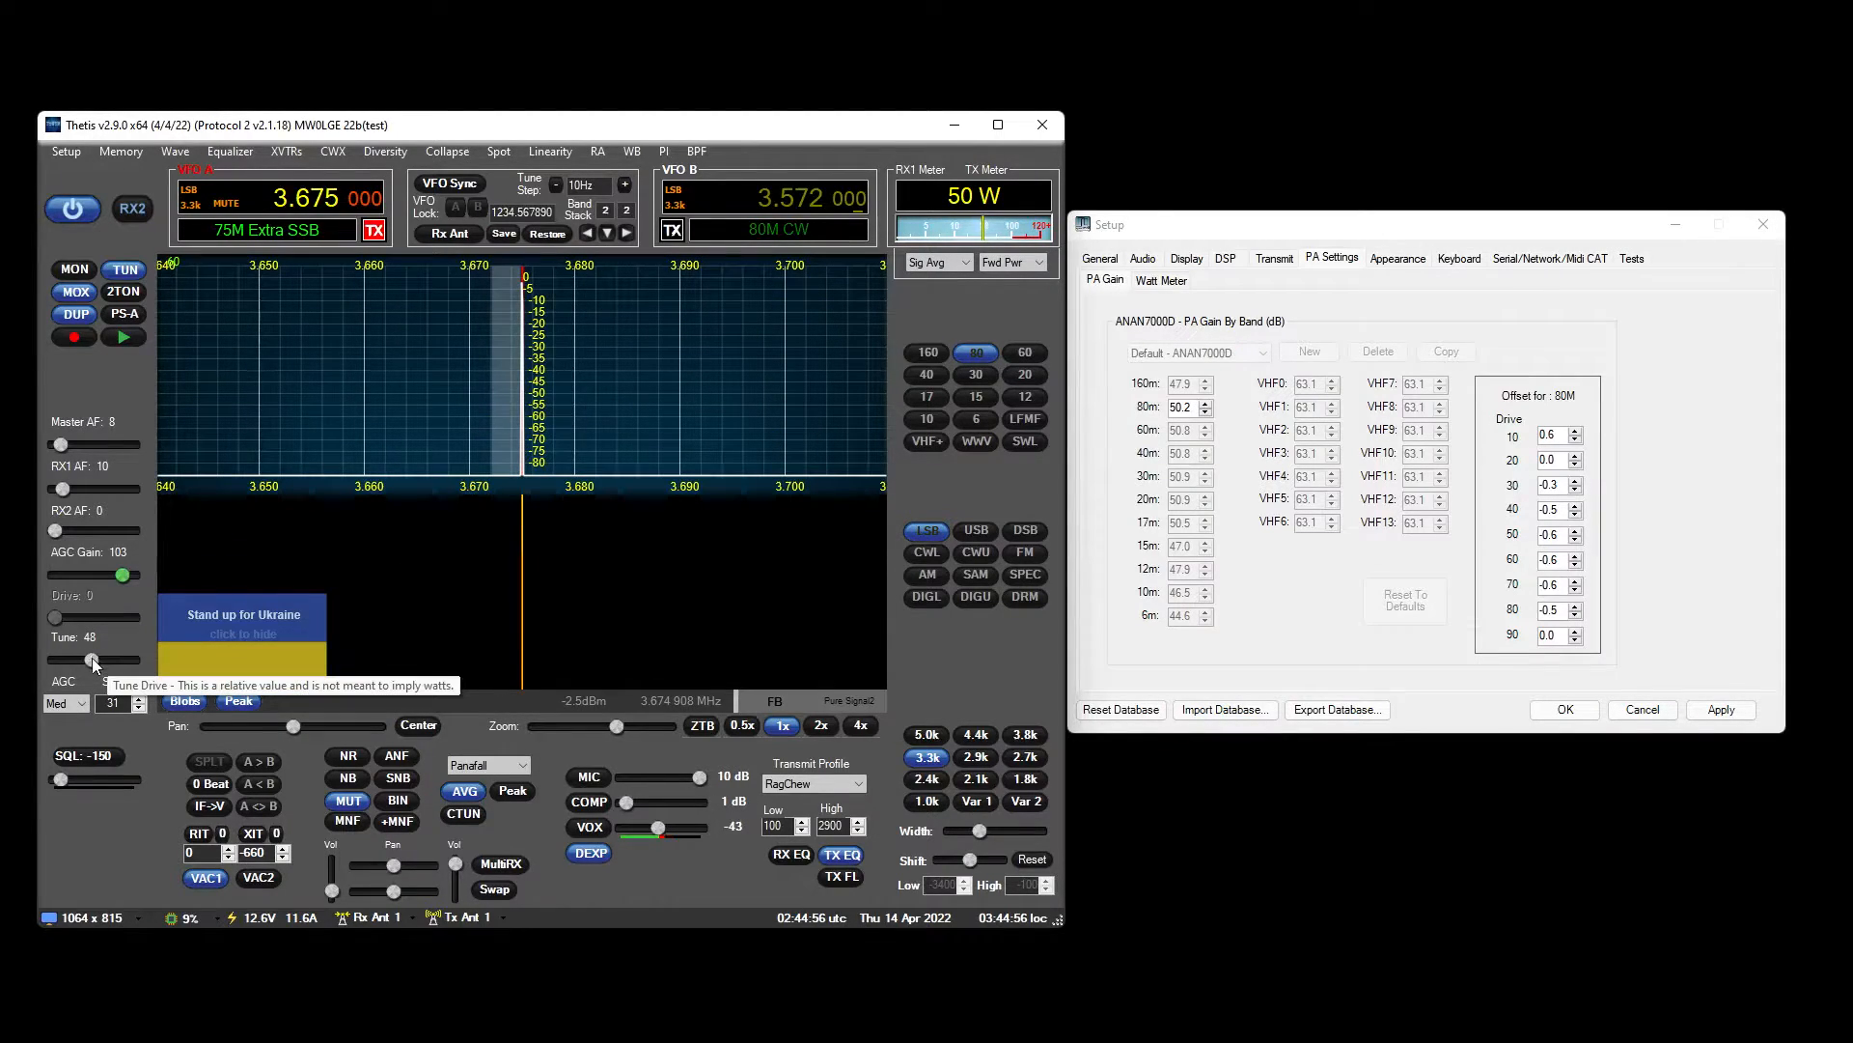
pyautogui.moveTo(91, 658); pyautogui.dragTo(82, 657)
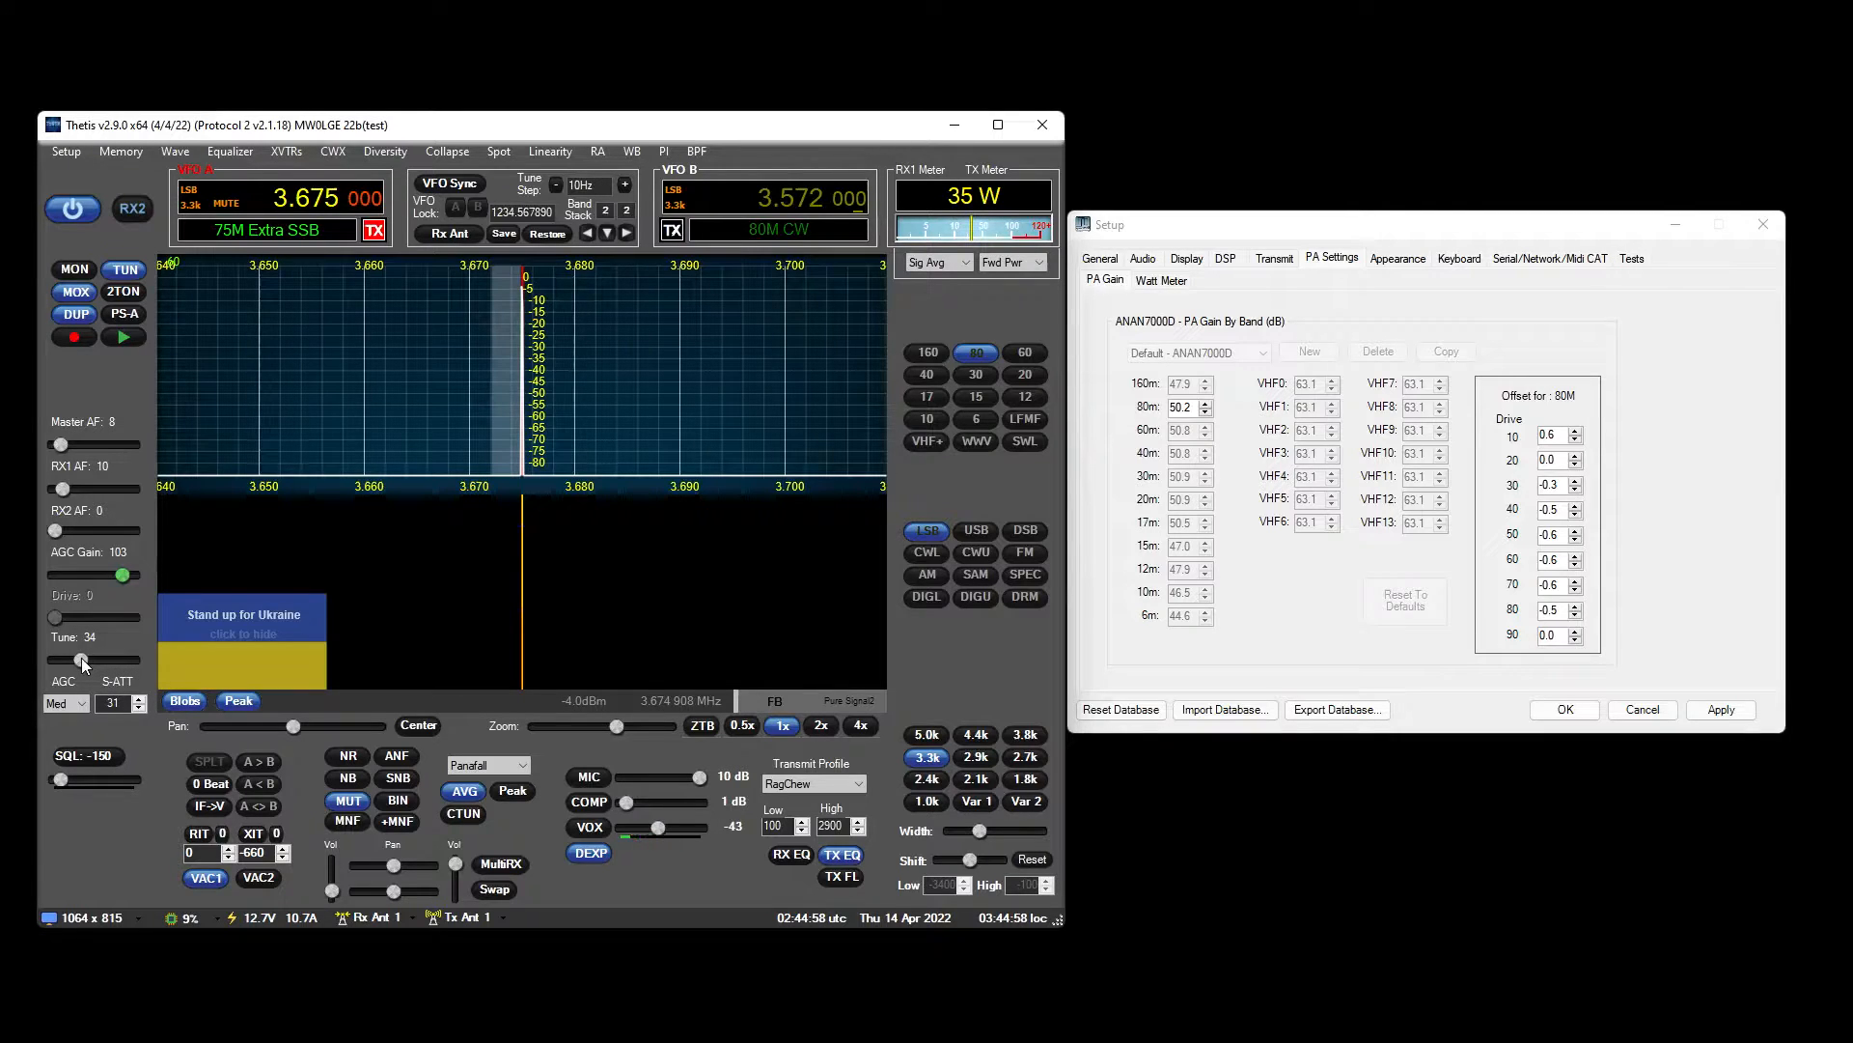
pyautogui.moveTo(79, 659); pyautogui.dragTo(62, 659)
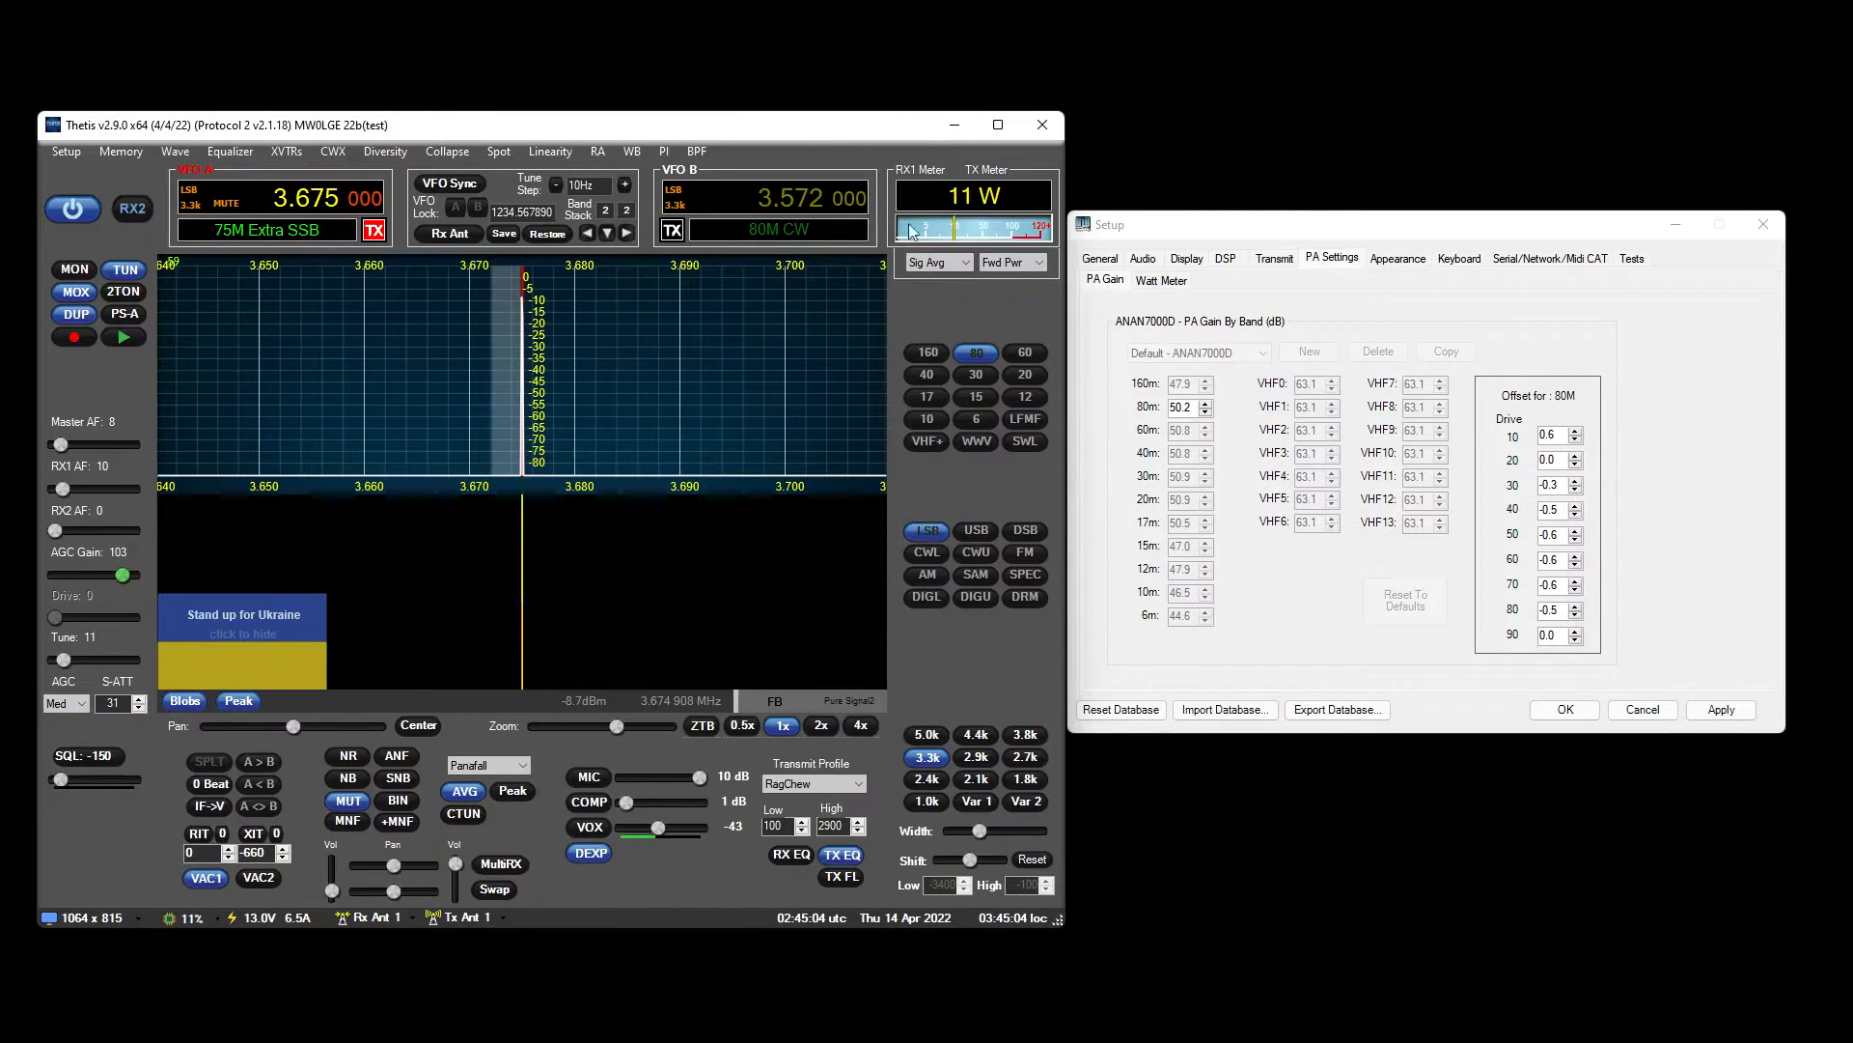
pyautogui.moveTo(68, 657); pyautogui.dragTo(129, 661)
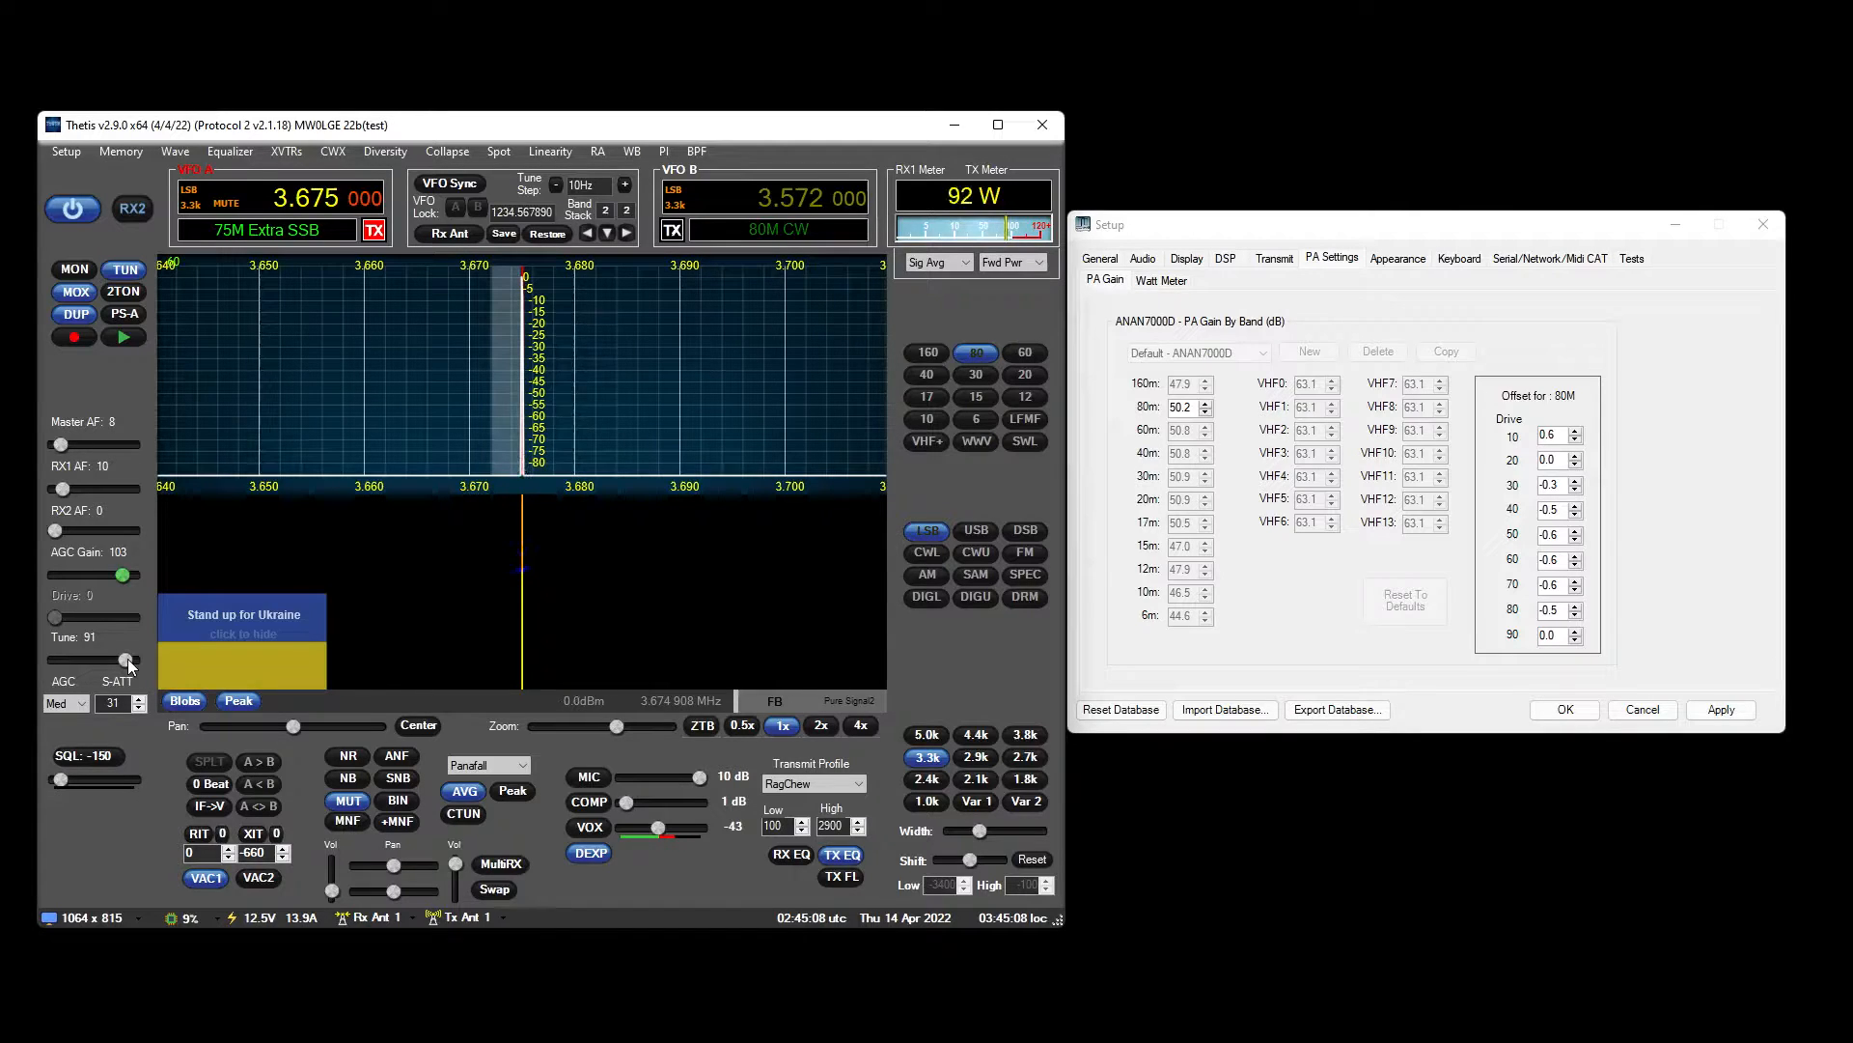
pyautogui.moveTo(128, 662); pyautogui.dragTo(130, 663)
pyautogui.moveTo(88, 661); pyautogui.dragTo(87, 660)
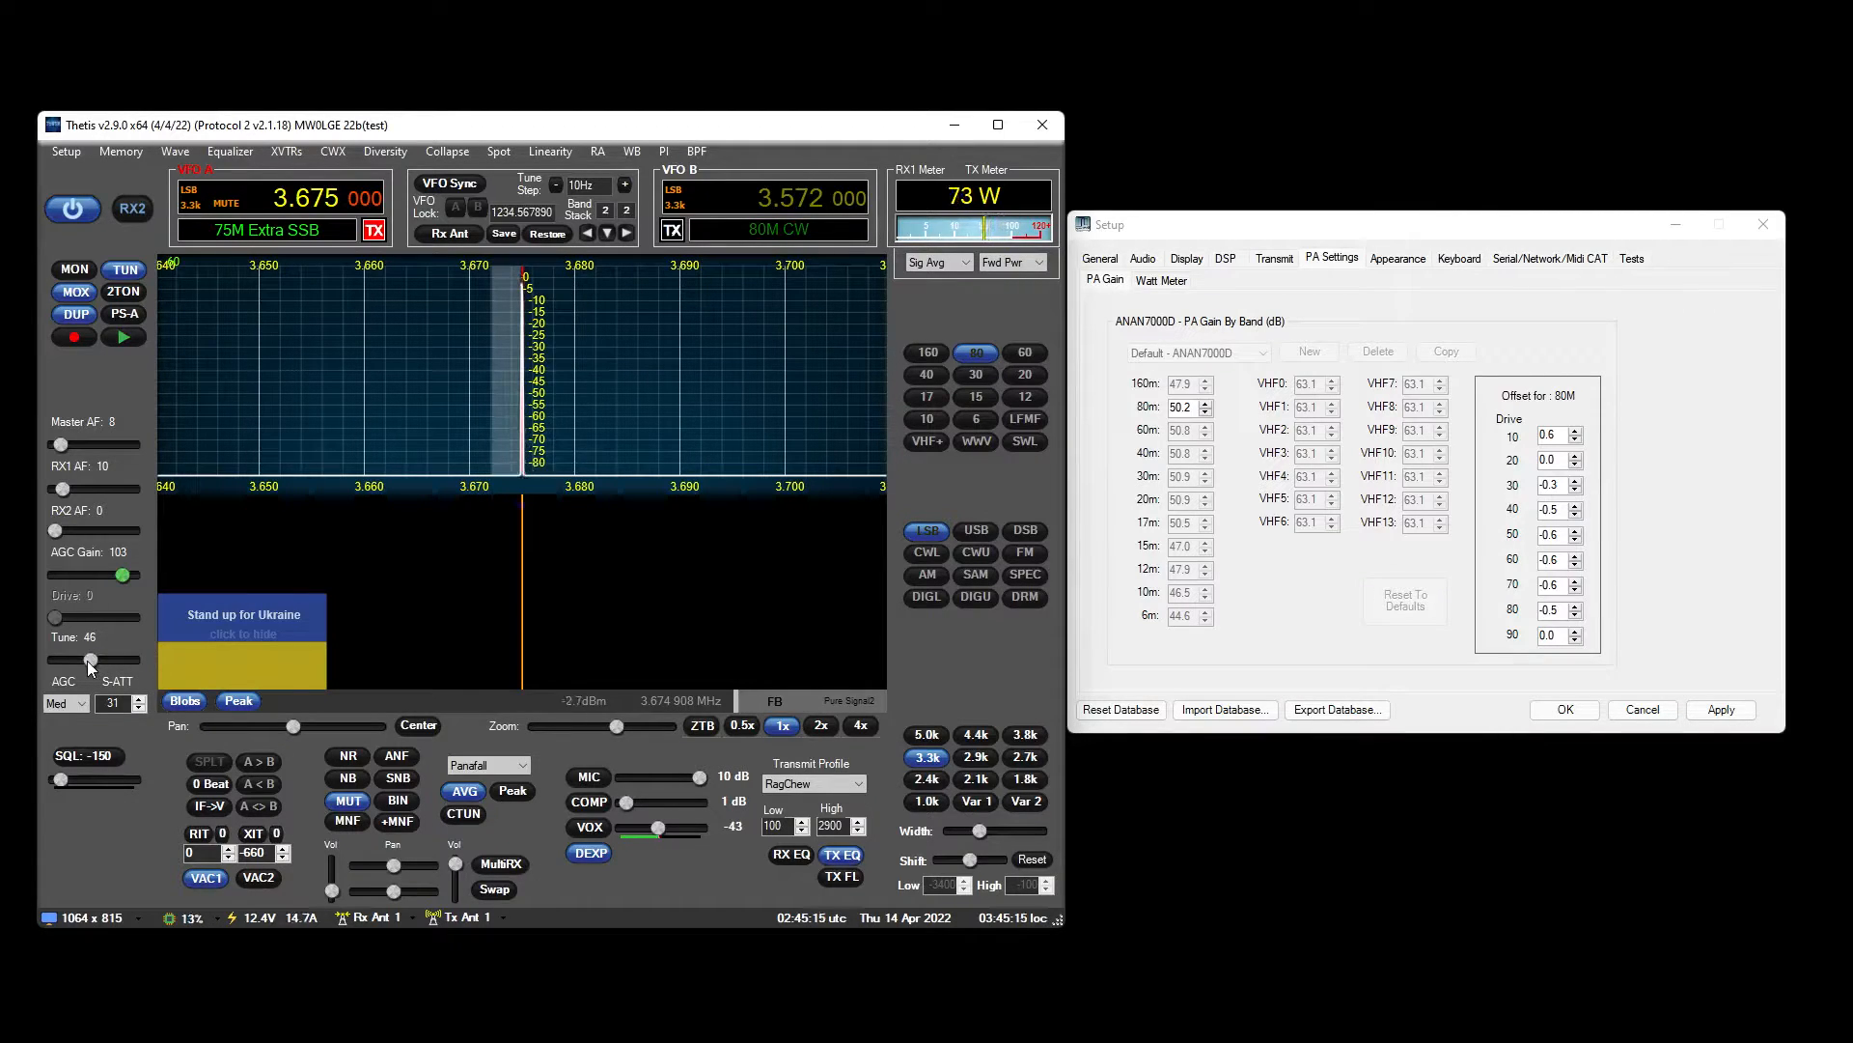
pyautogui.click(128, 270)
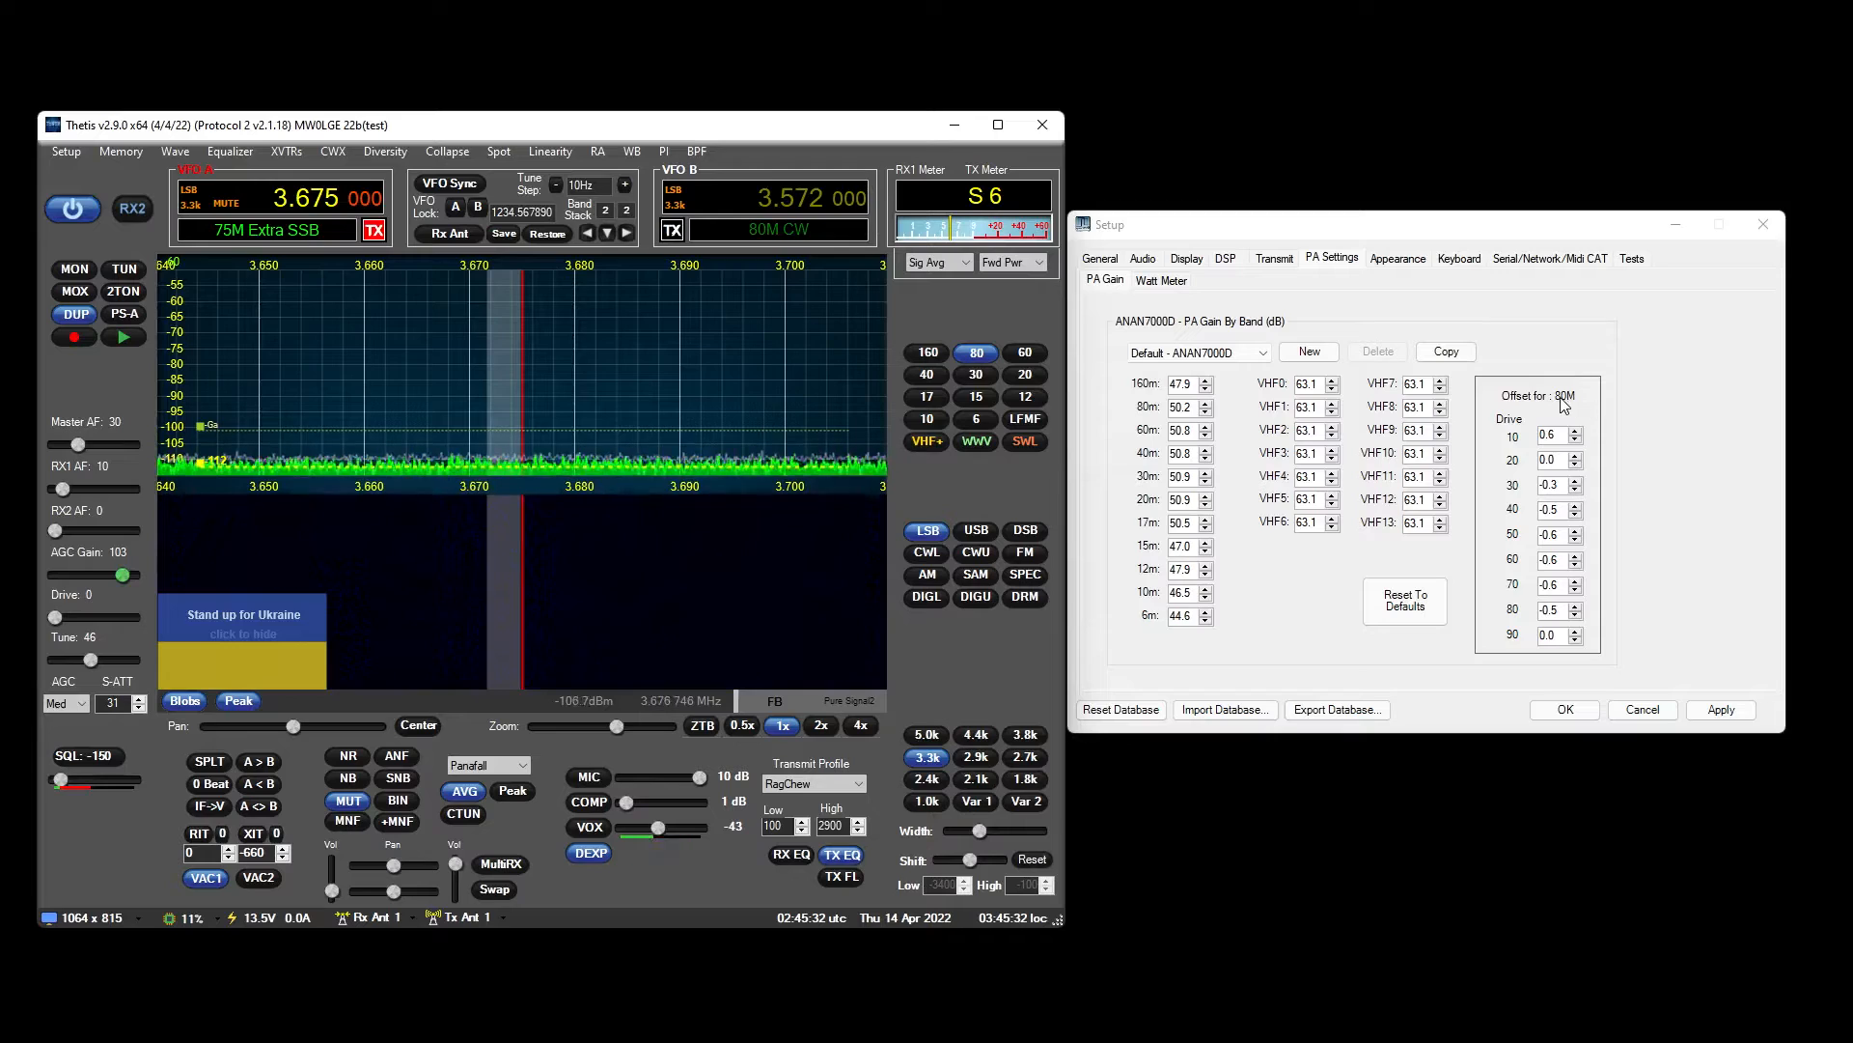
# Switch to the 40m band, start a tune carrier at level 100 and lower the tune level to 50.
pyautogui.click(928, 376)
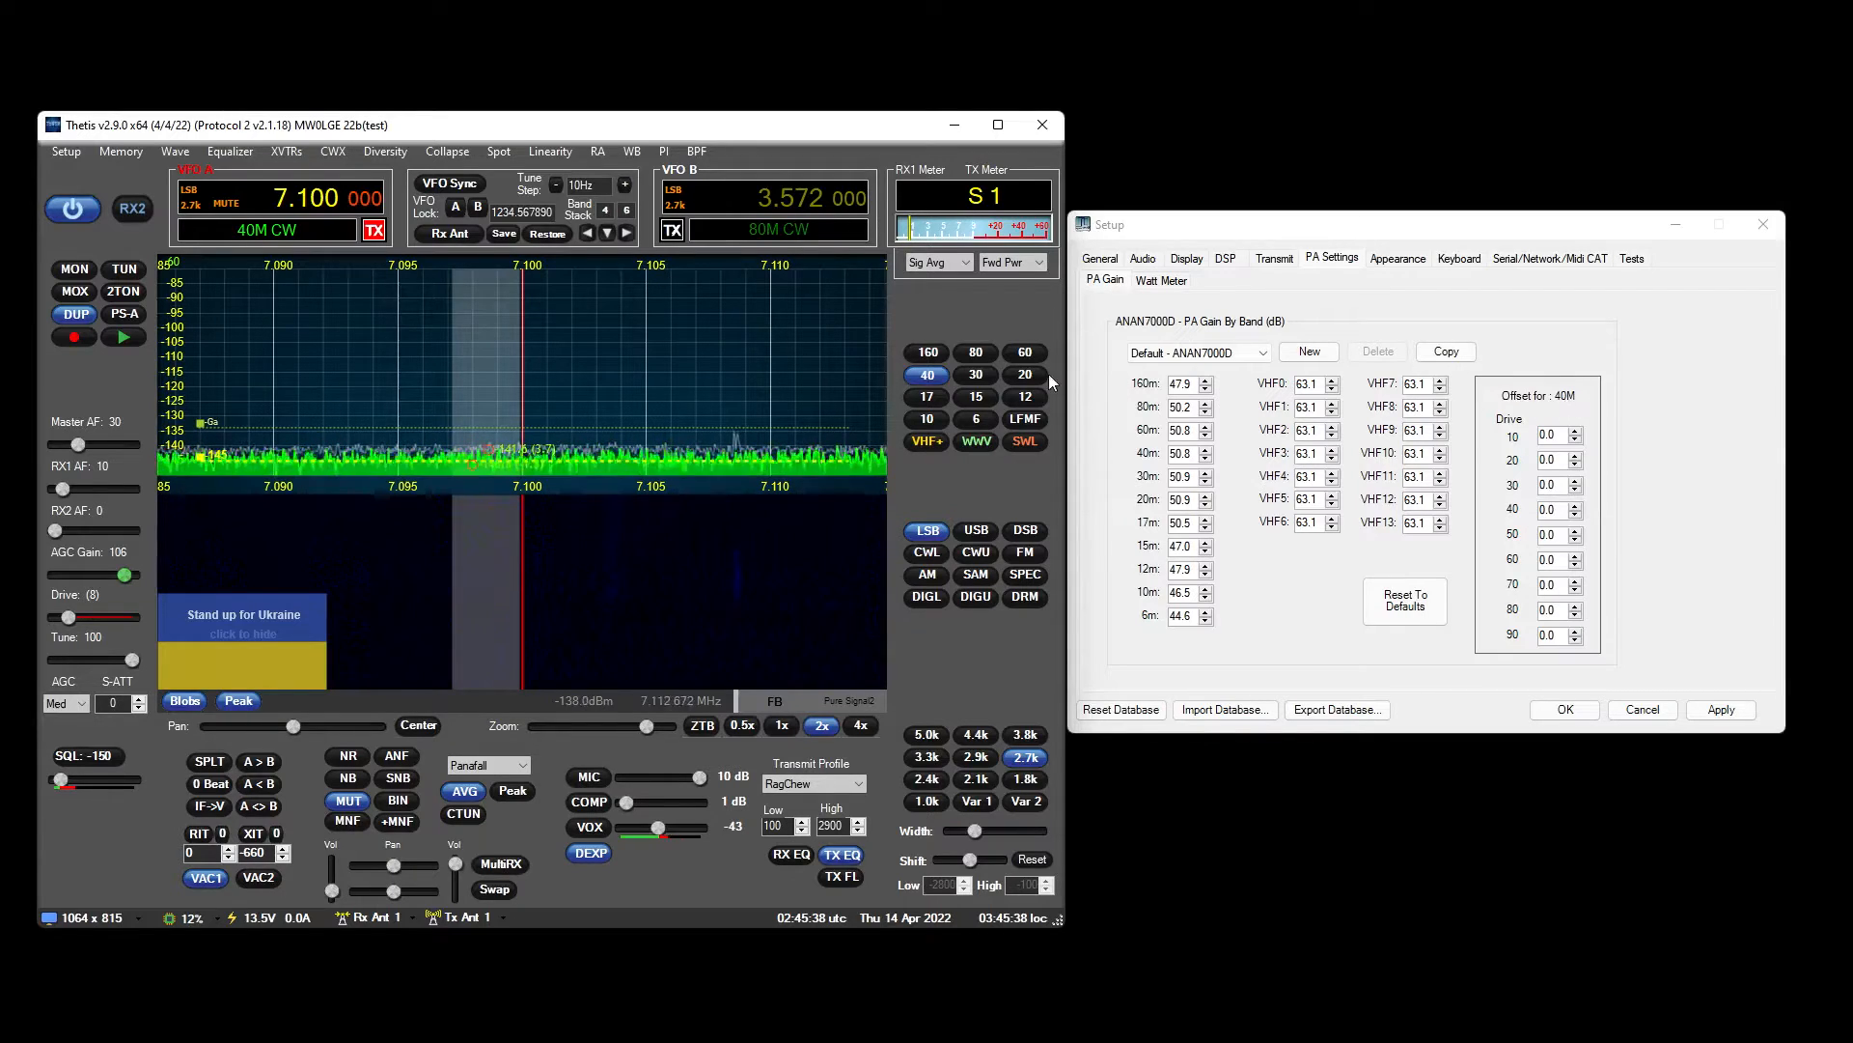
pyautogui.click(976, 352)
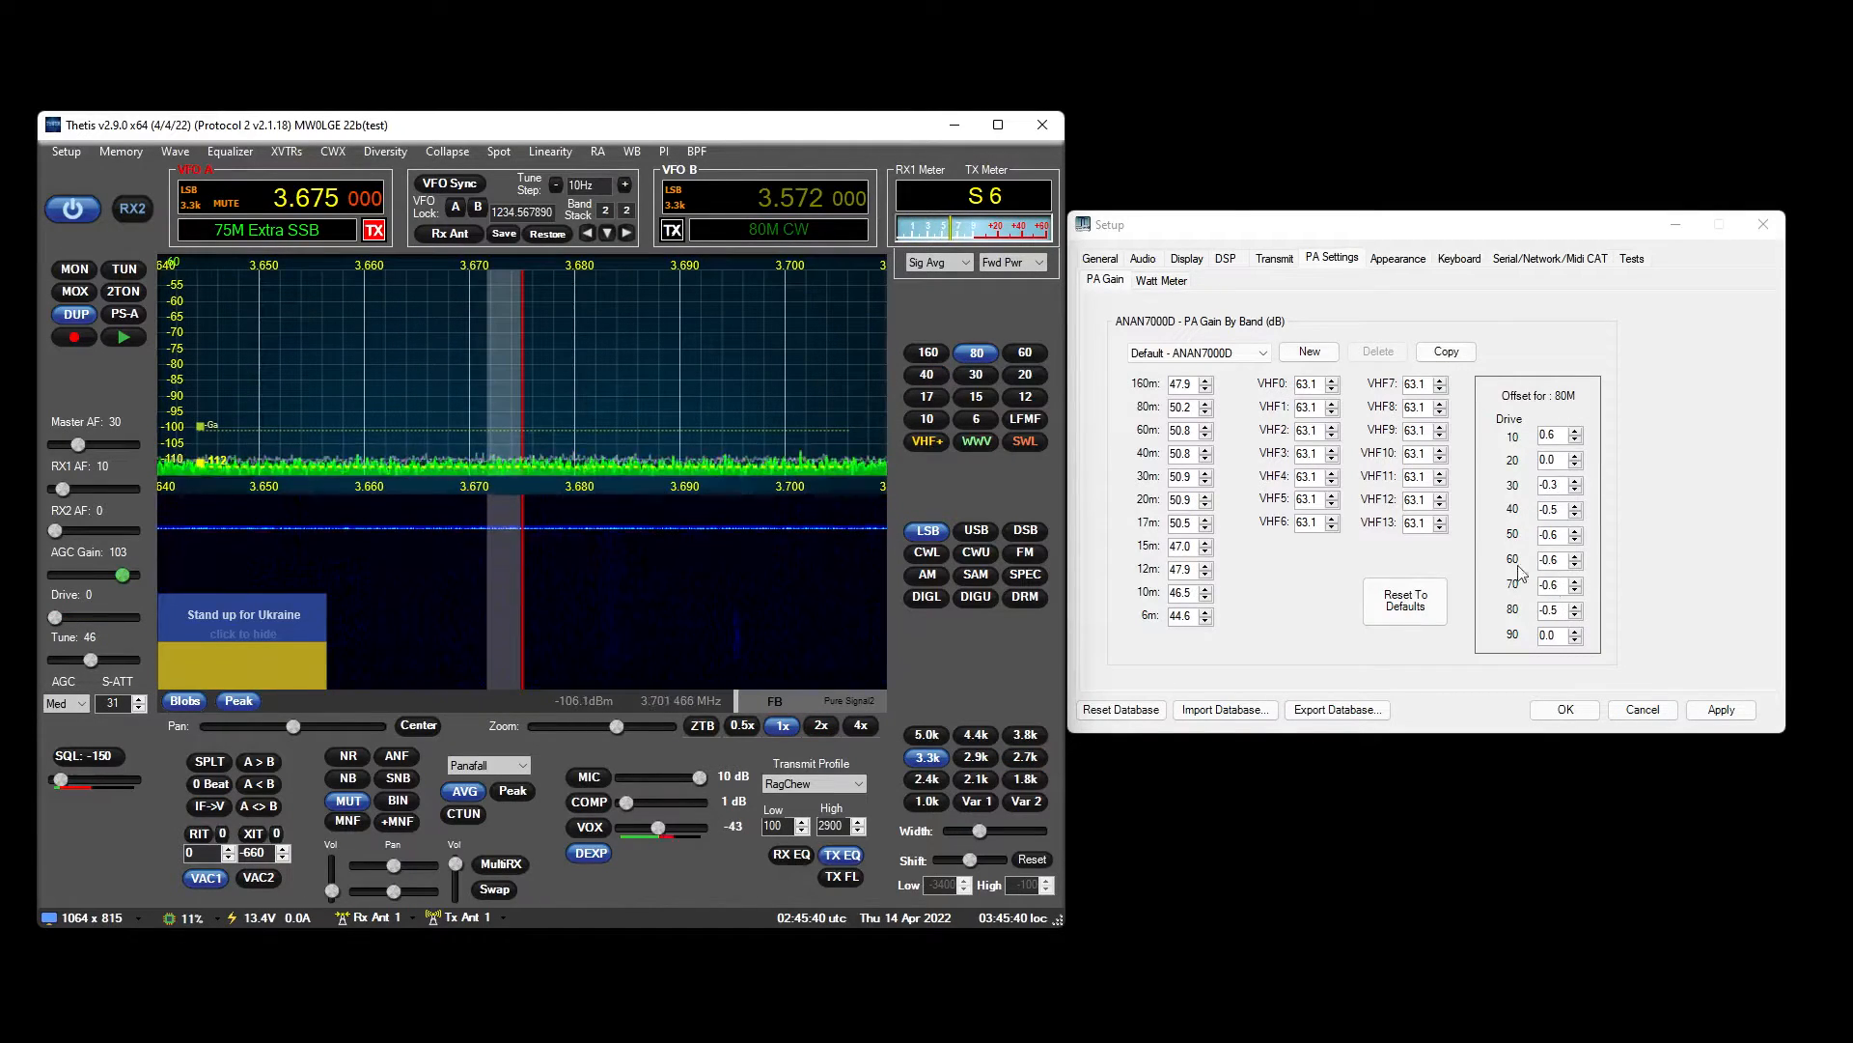
pyautogui.click(927, 374)
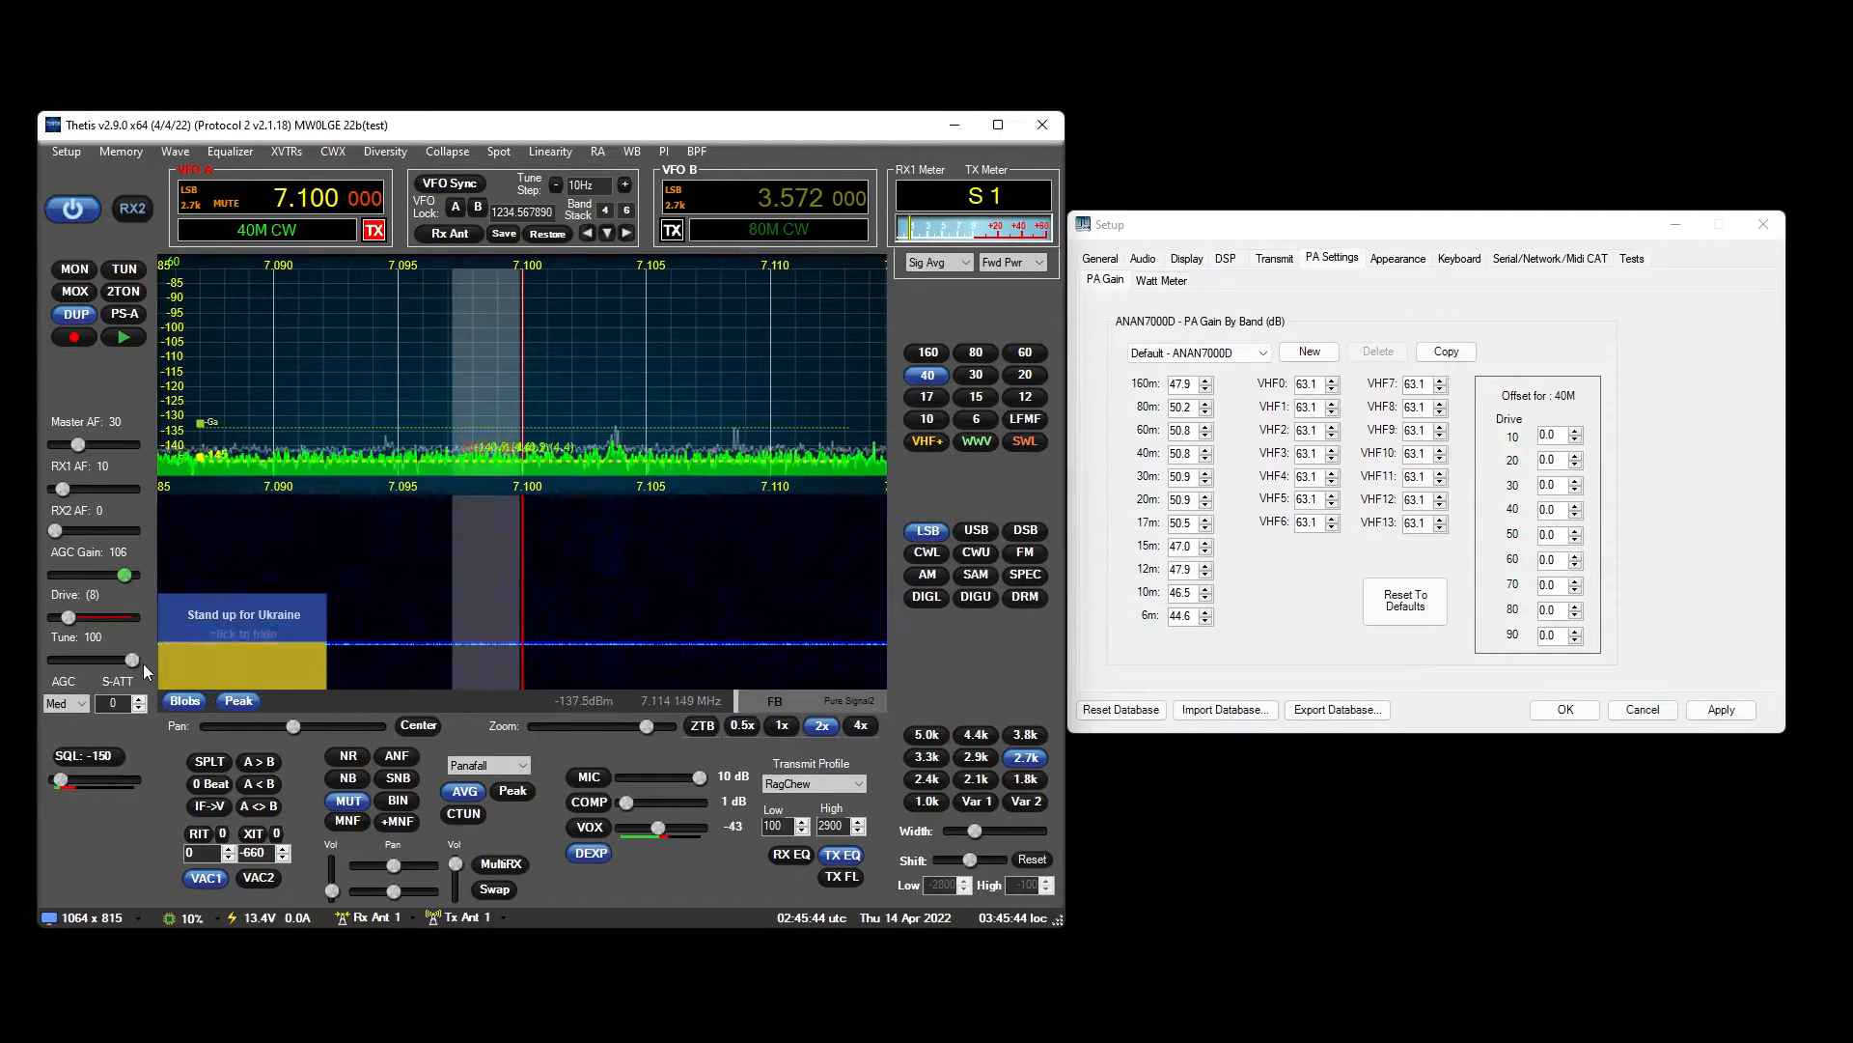
pyautogui.click(135, 278)
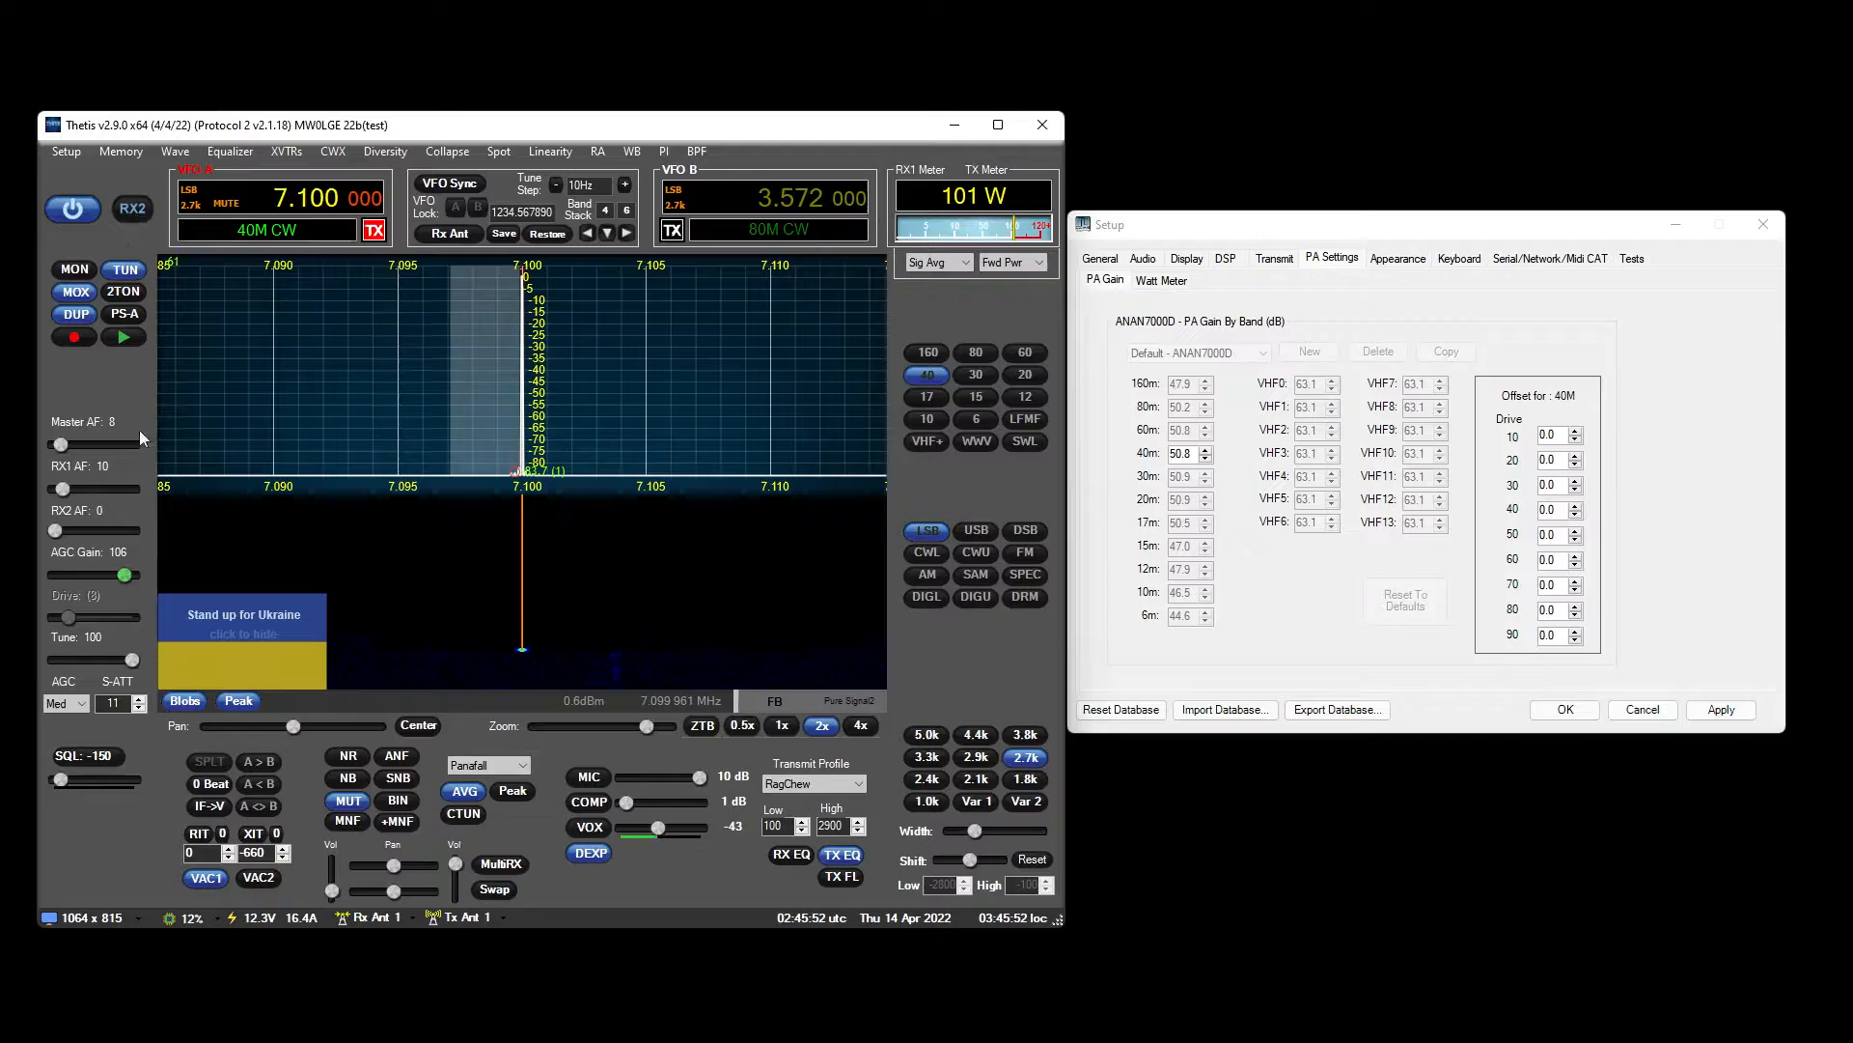
pyautogui.moveTo(136, 664); pyautogui.dragTo(96, 664)
pyautogui.scroll(1, 93, 660)
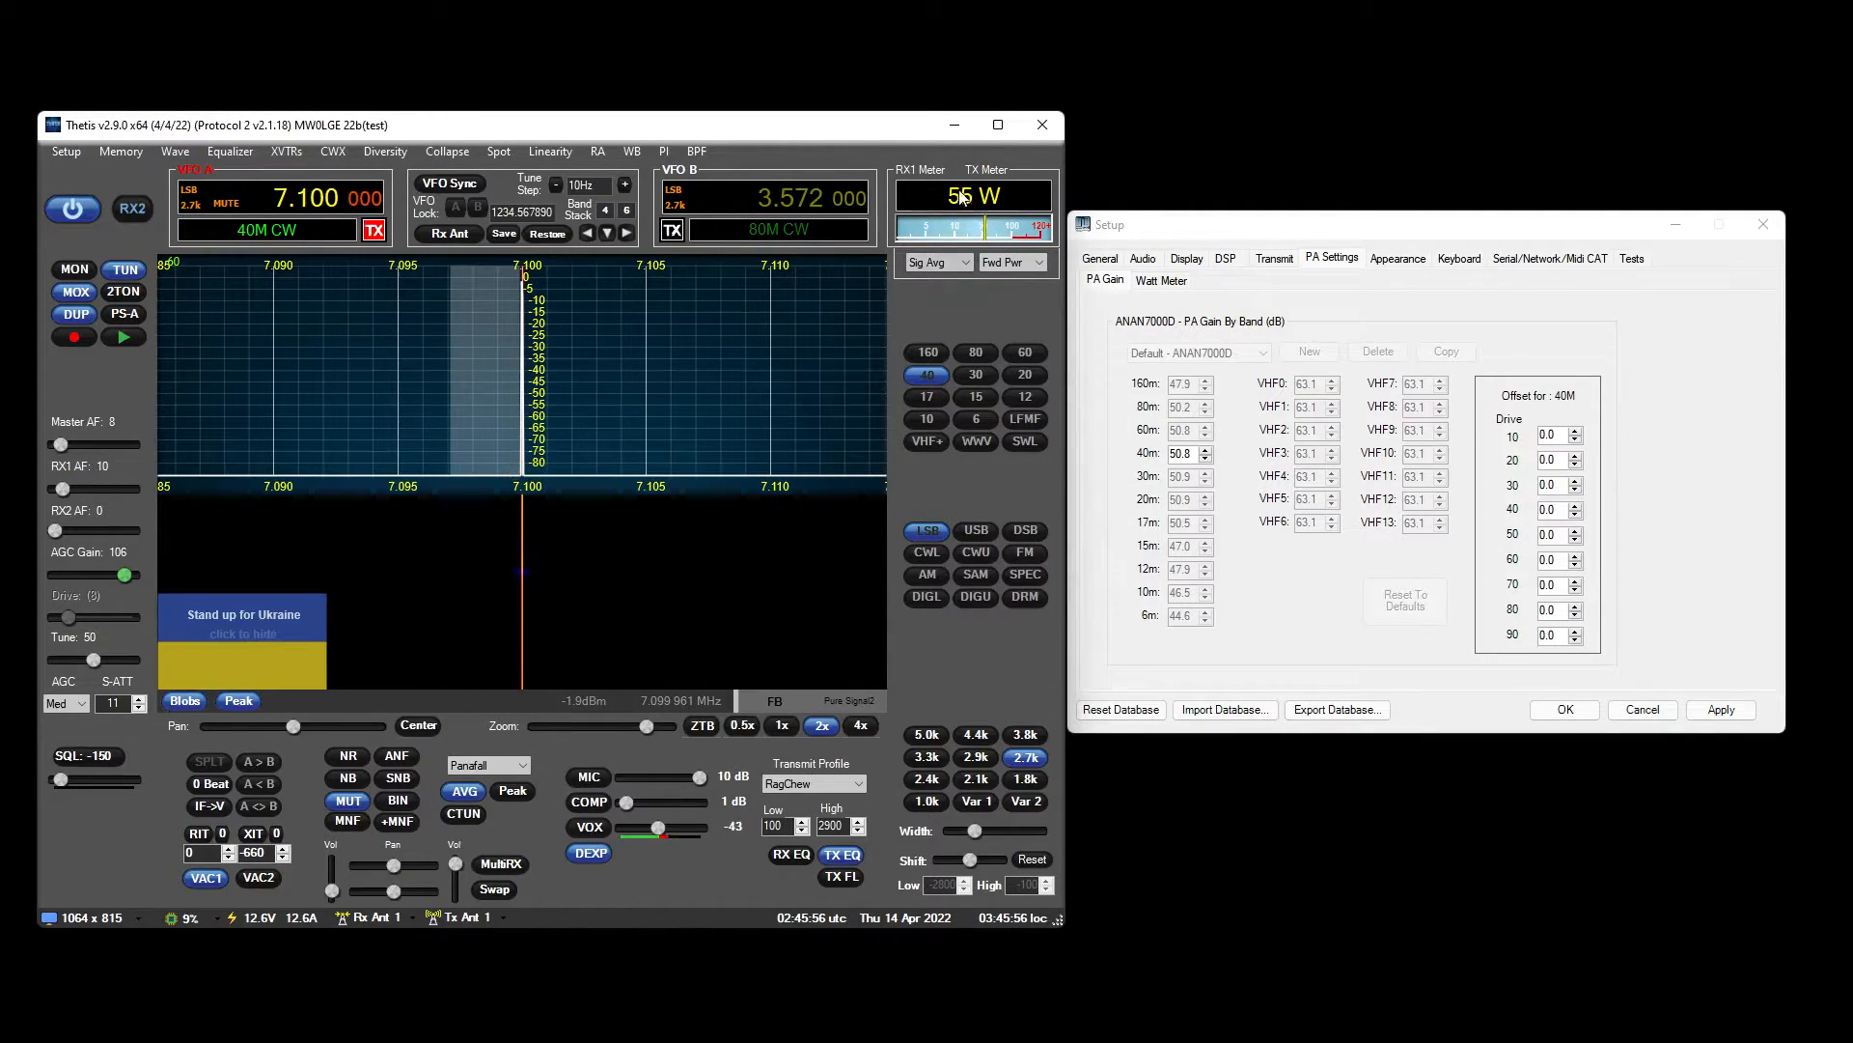
# Set the 40M gain offset for drive level 50 to -0.4 and lower the tune level to 10.
pyautogui.click(1555, 537)
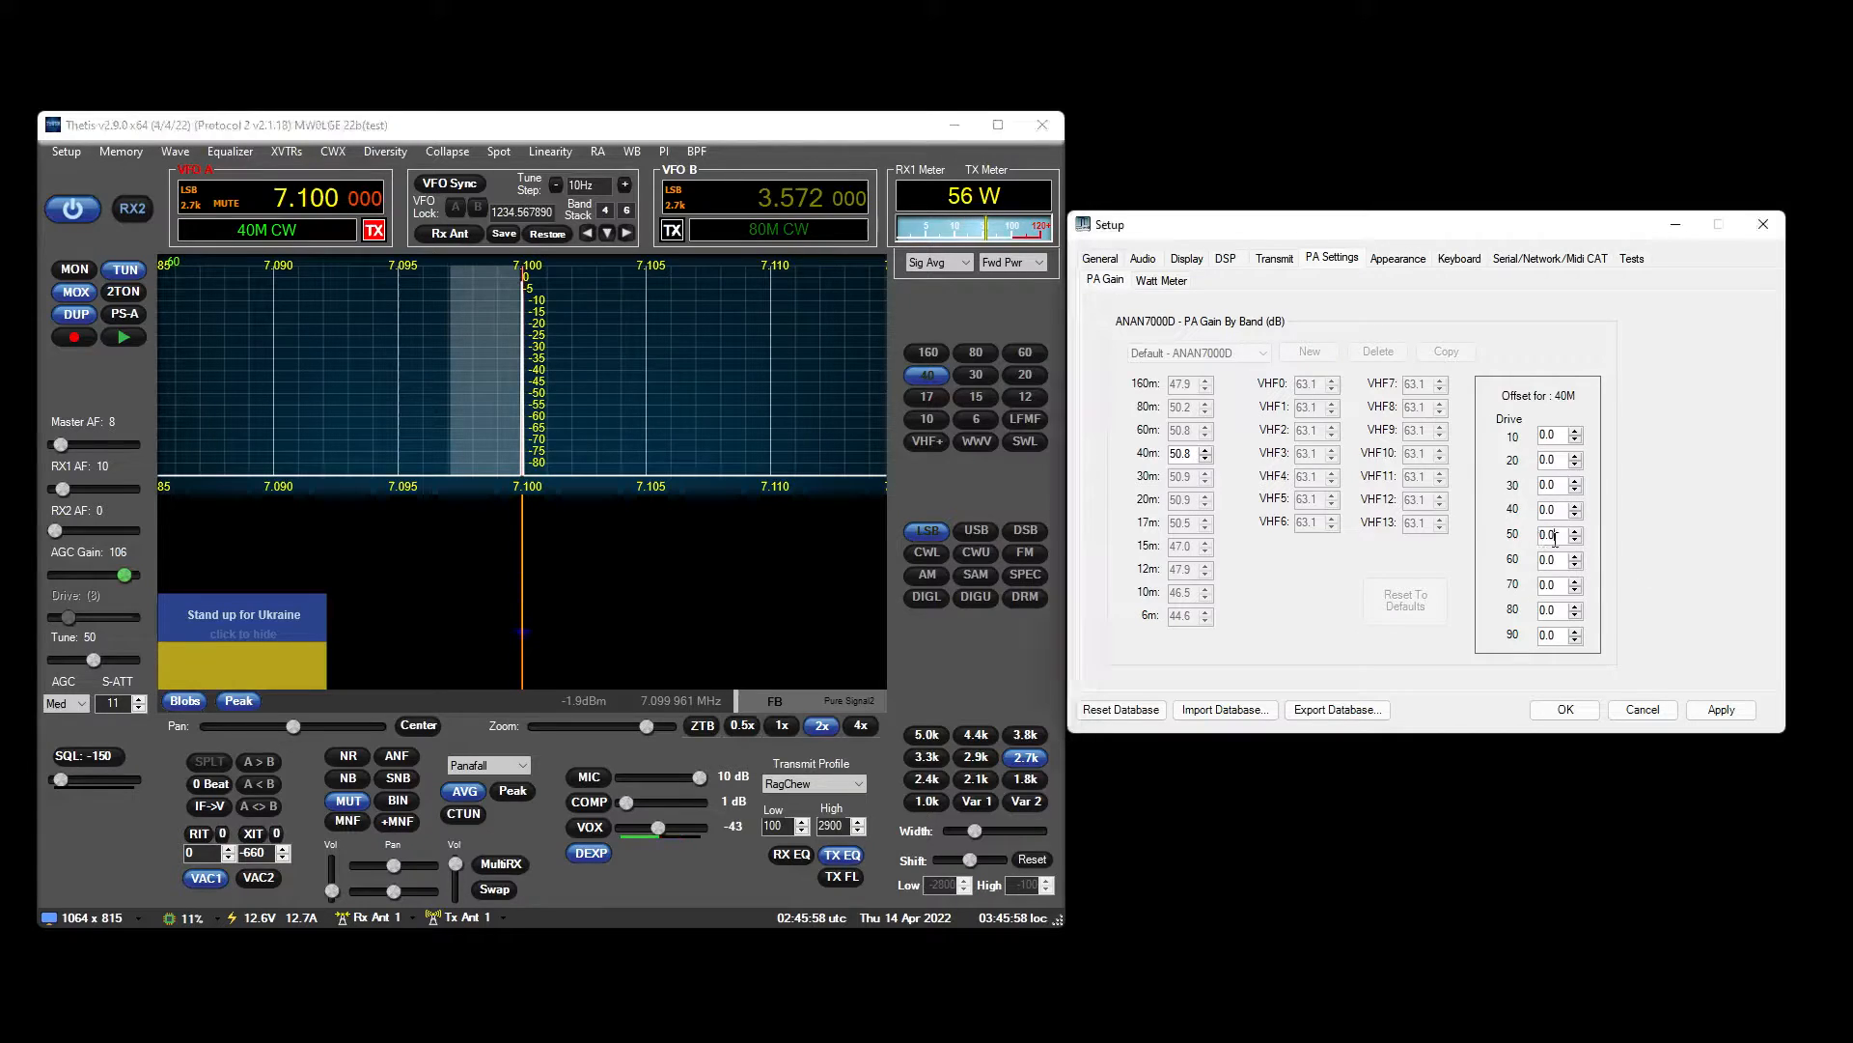
pyautogui.scroll(5, 1555, 539)
pyautogui.scroll(-6, 1566, 543)
pyautogui.scroll(-1, 1579, 552)
# Set the 40M gain offsets to 1.2 for drive level 10 and 0.6 for drive level 20.
pyautogui.scroll(3, 1563, 433)
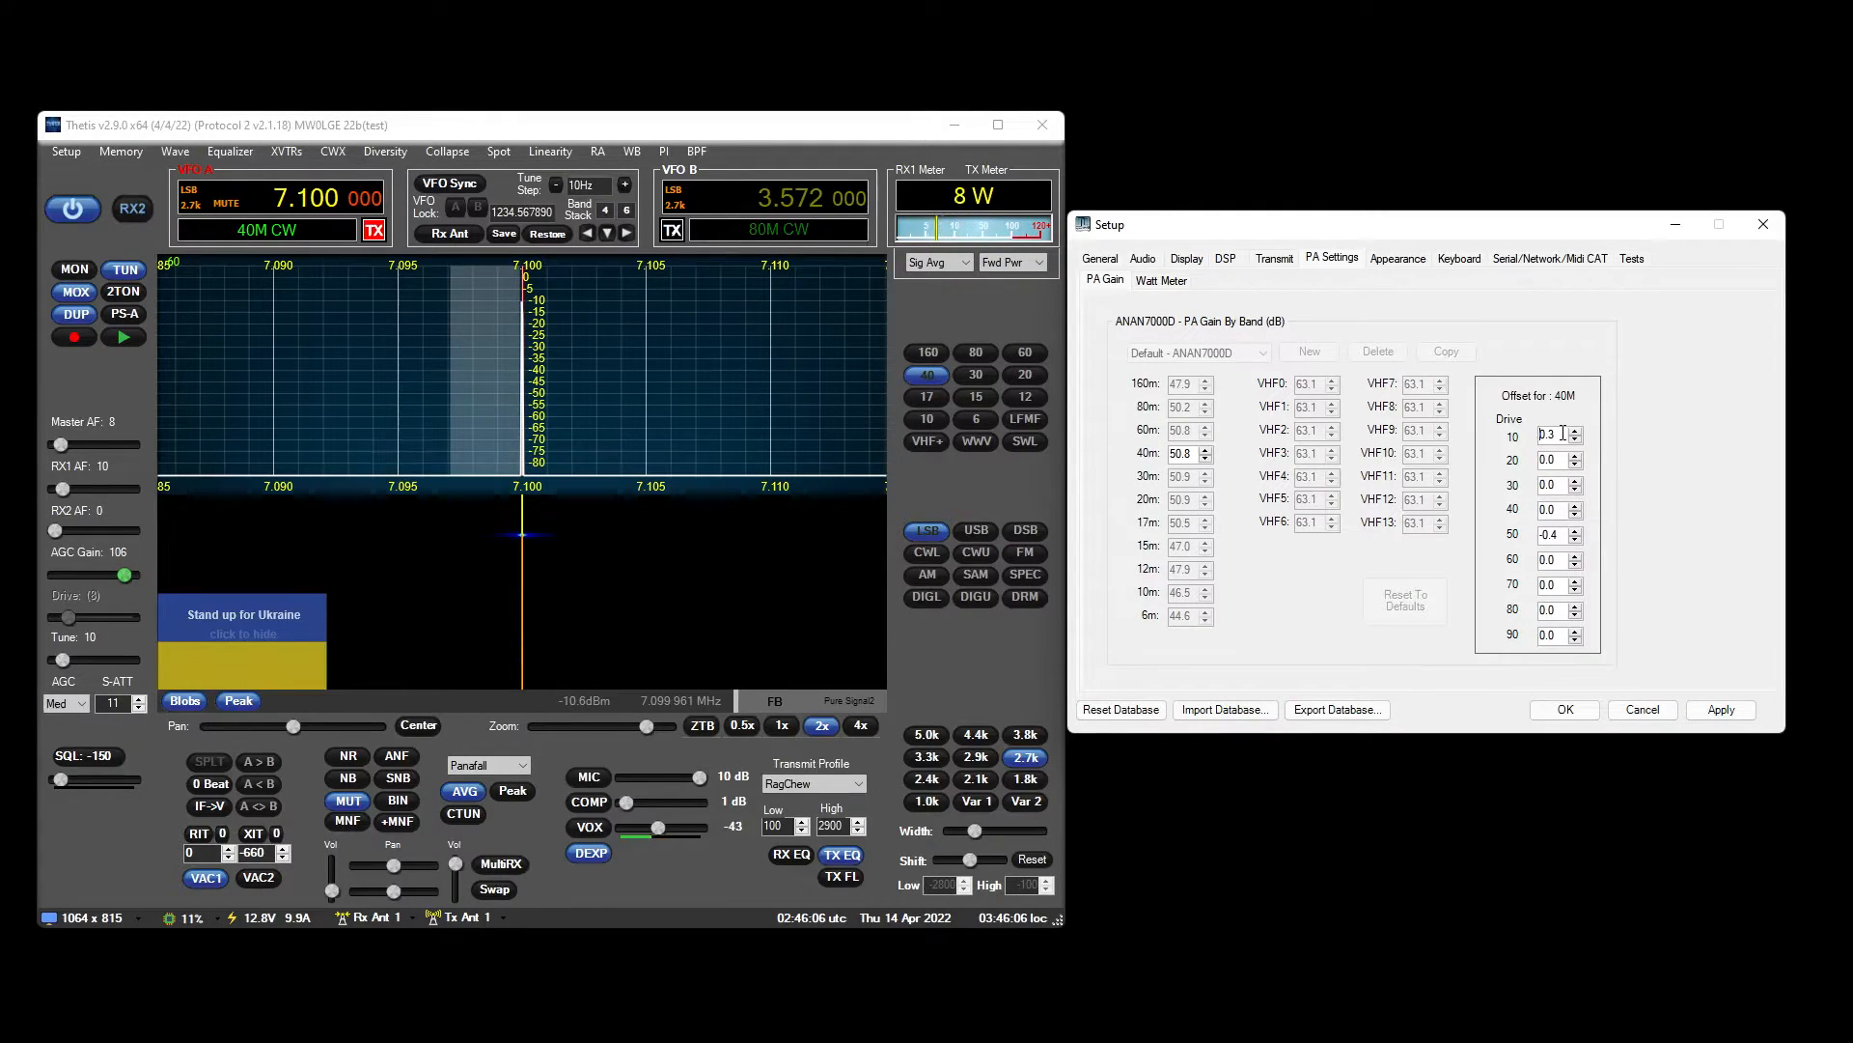
pyautogui.scroll(3, 1563, 433)
pyautogui.scroll(3, 1562, 434)
pyautogui.scroll(6, 1557, 461)
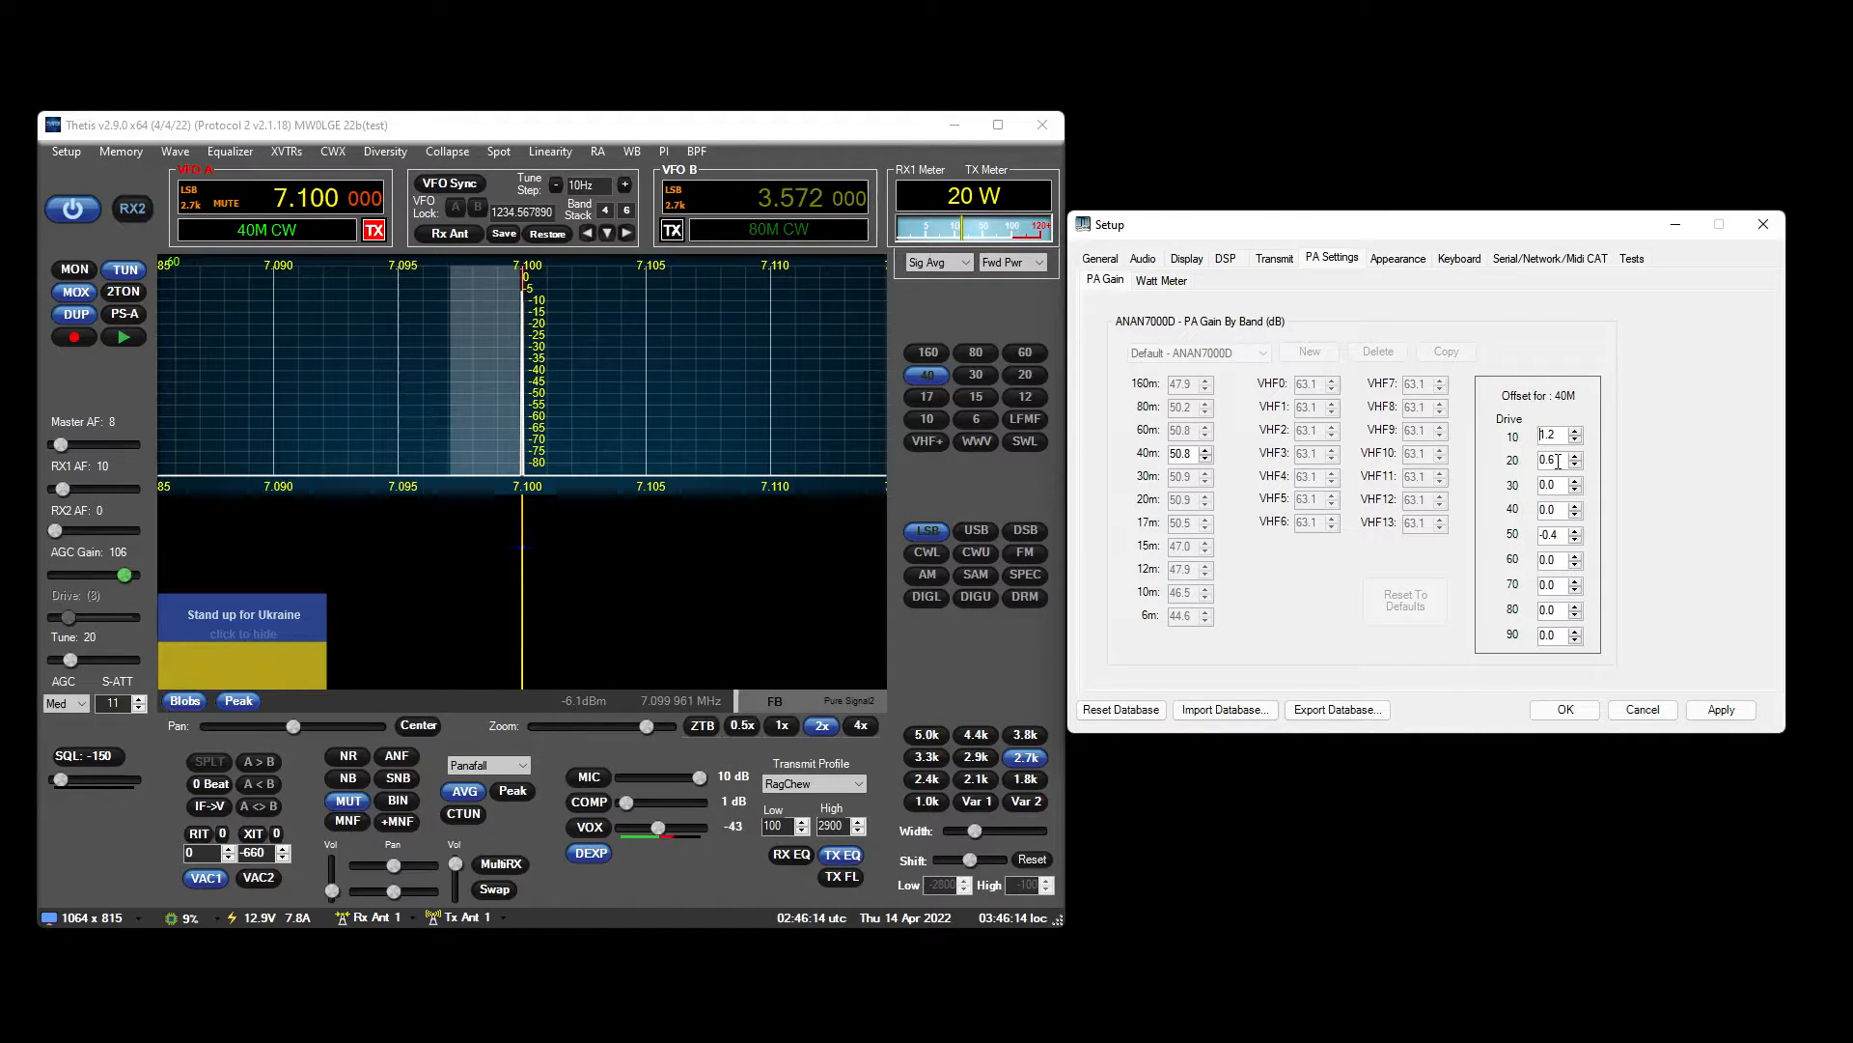
# Raise the tune level through 30 and 40, and set the 40M gain offset for drive level 40 to -0.3.
pyautogui.scroll(3, 1557, 480)
pyautogui.scroll(3, 1563, 512)
pyautogui.scroll(-6, 1563, 511)
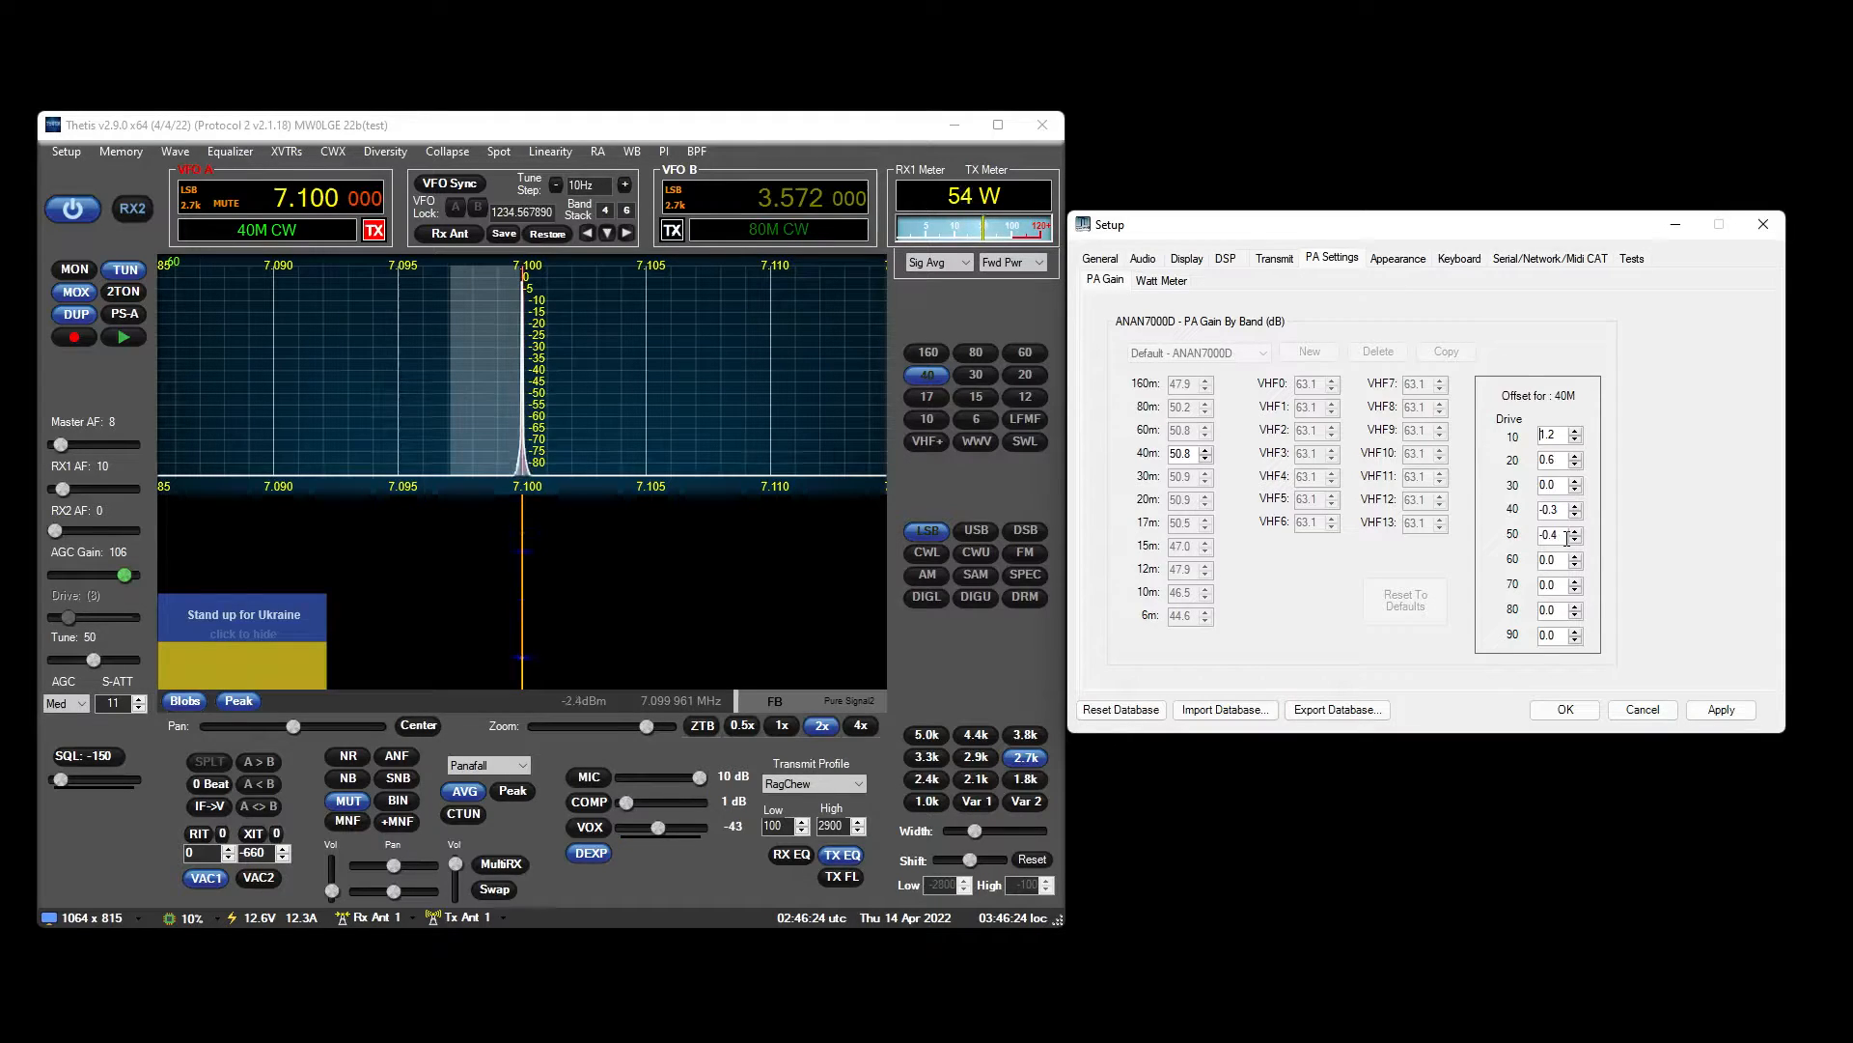
# Set the 40M gain offsets to -0.6 for drive level 60 and -0.3 for drive level 70.
pyautogui.scroll(-3, 1566, 539)
pyautogui.scroll(-3, 1564, 559)
pyautogui.scroll(-3, 1564, 560)
pyautogui.scroll(3, 1561, 586)
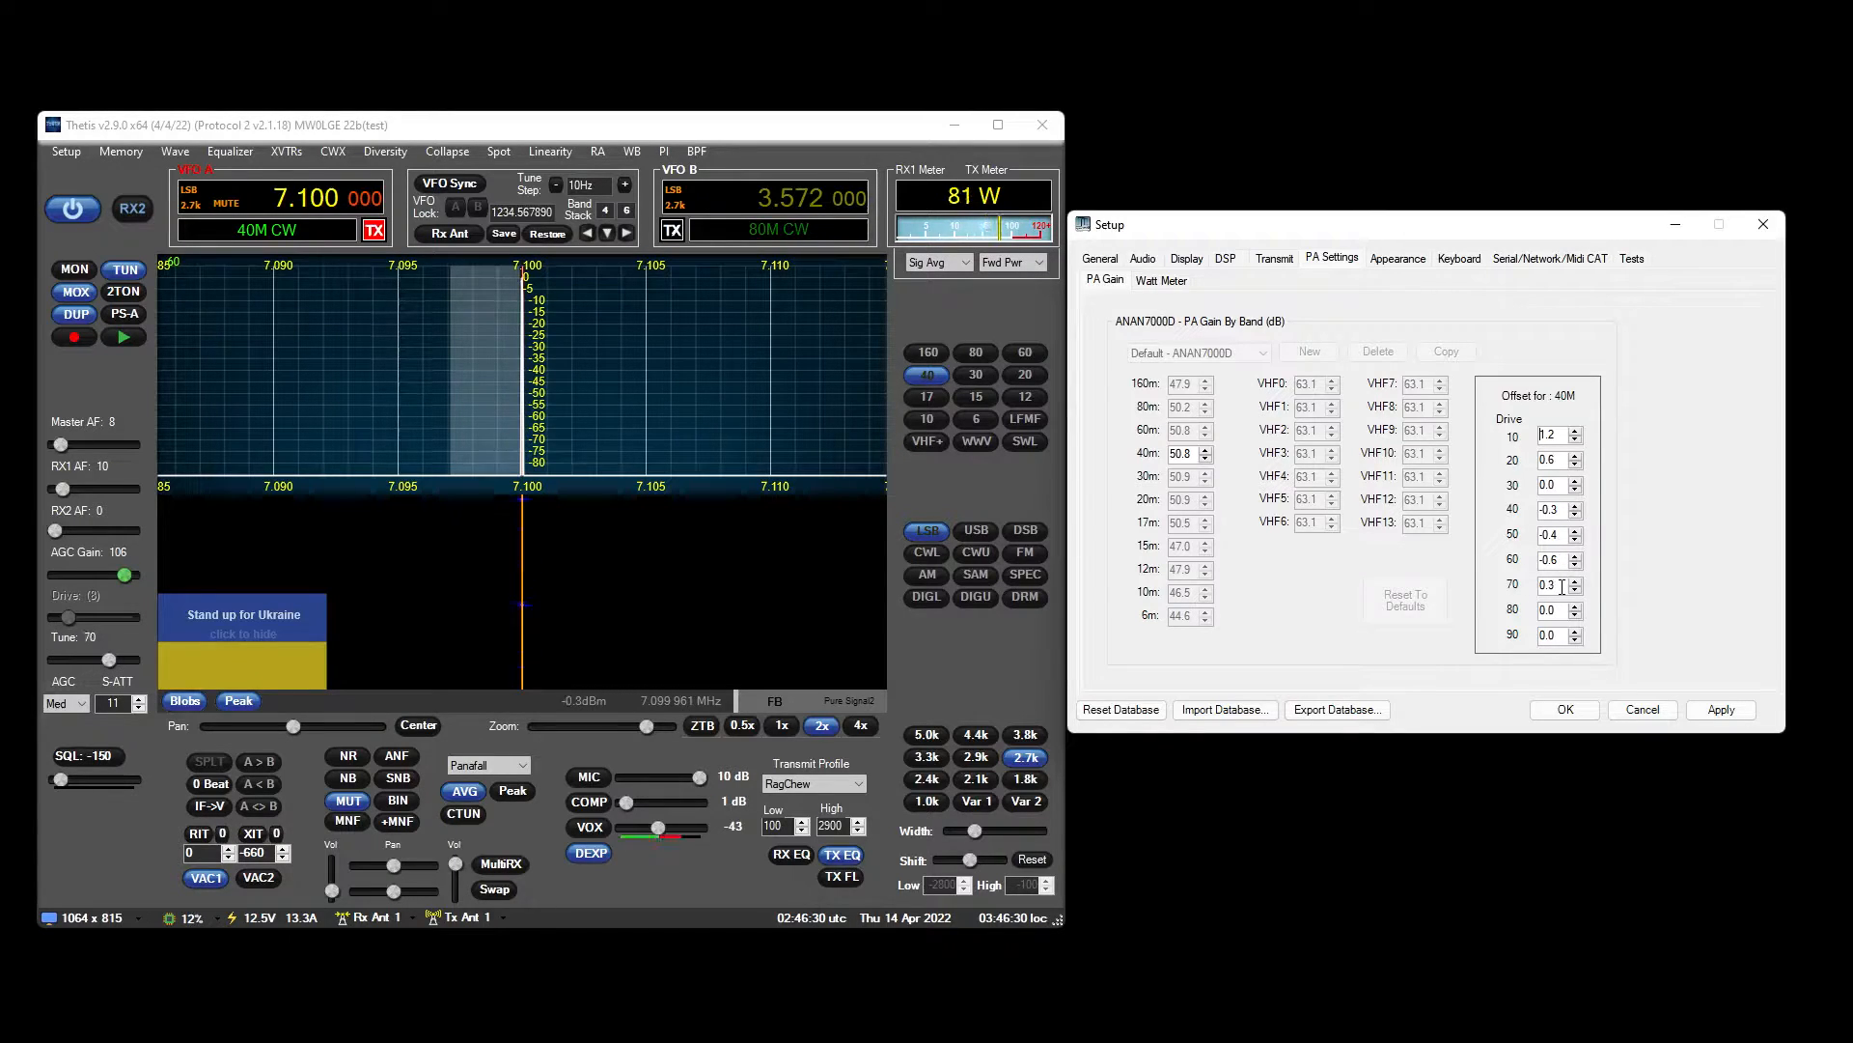
pyautogui.scroll(-6, 1562, 586)
# Set the 40M gain offsets to -0.3 for drive level 80 and -0.2 for drive level 90.
pyautogui.scroll(3, 1561, 610)
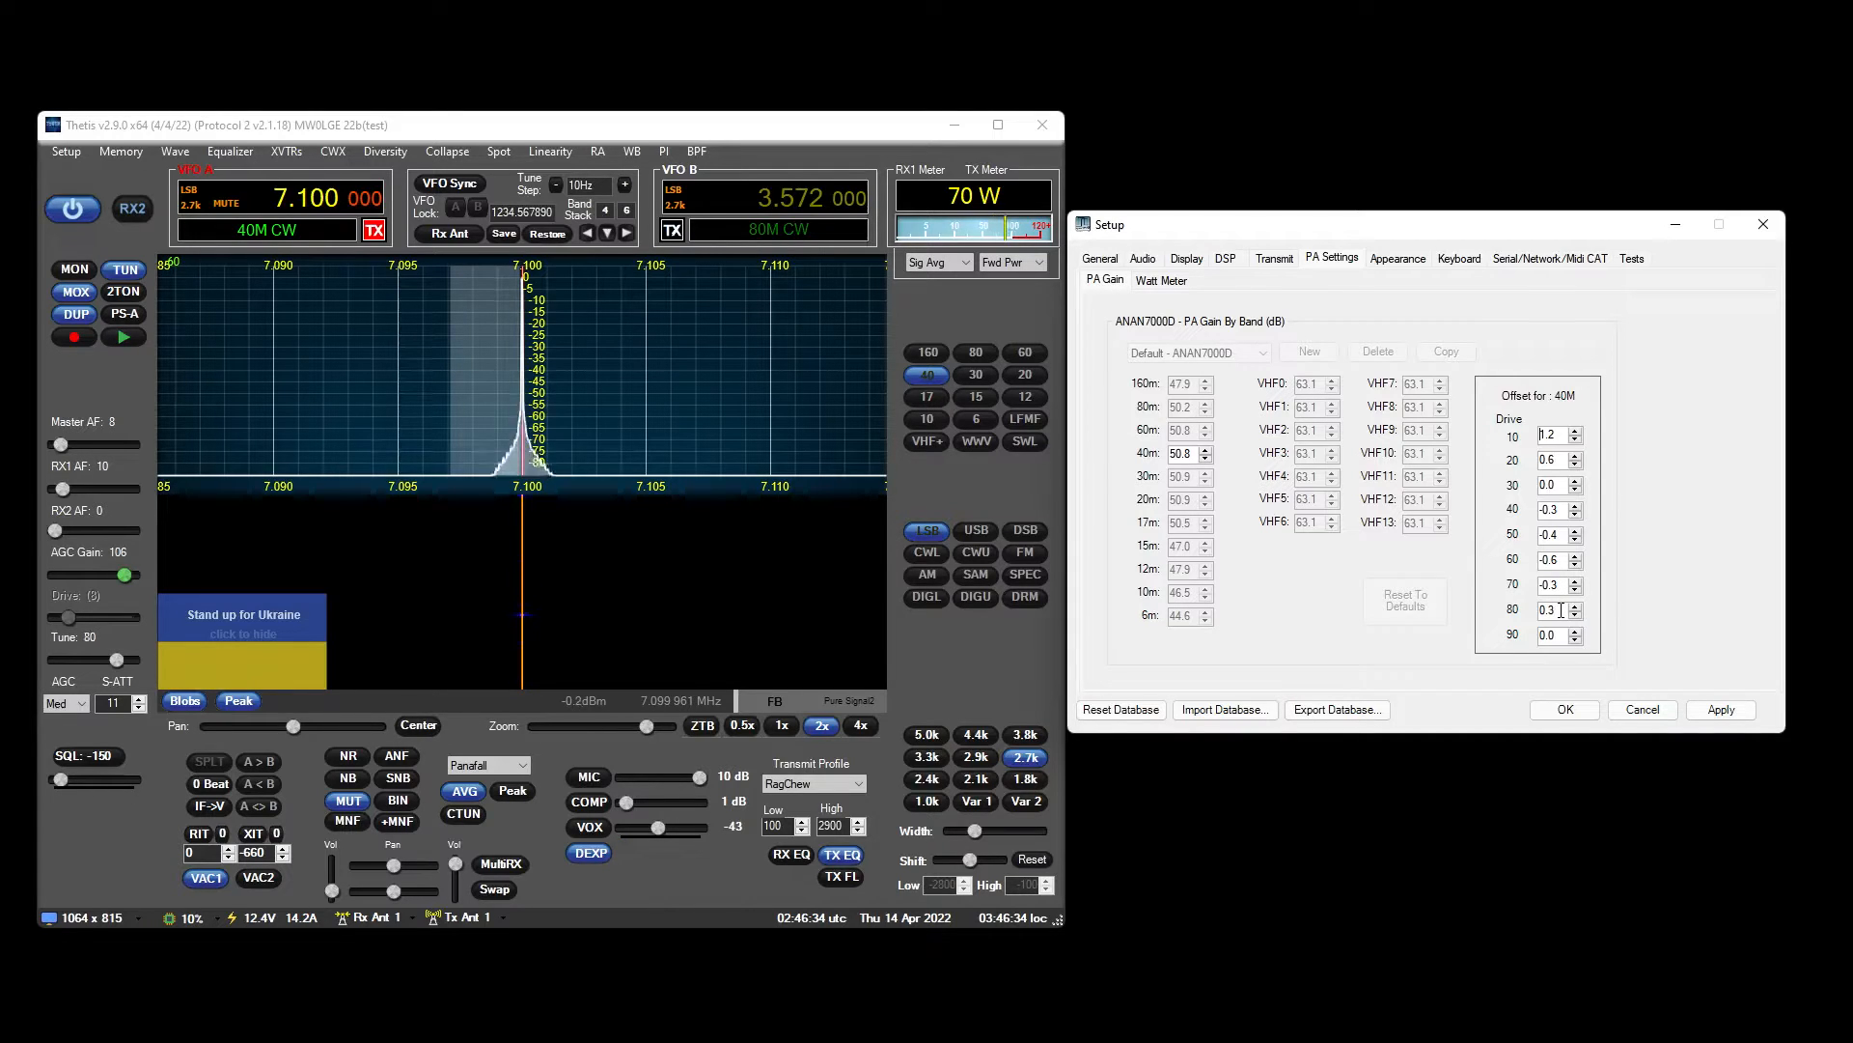
pyautogui.scroll(-3, 1561, 610)
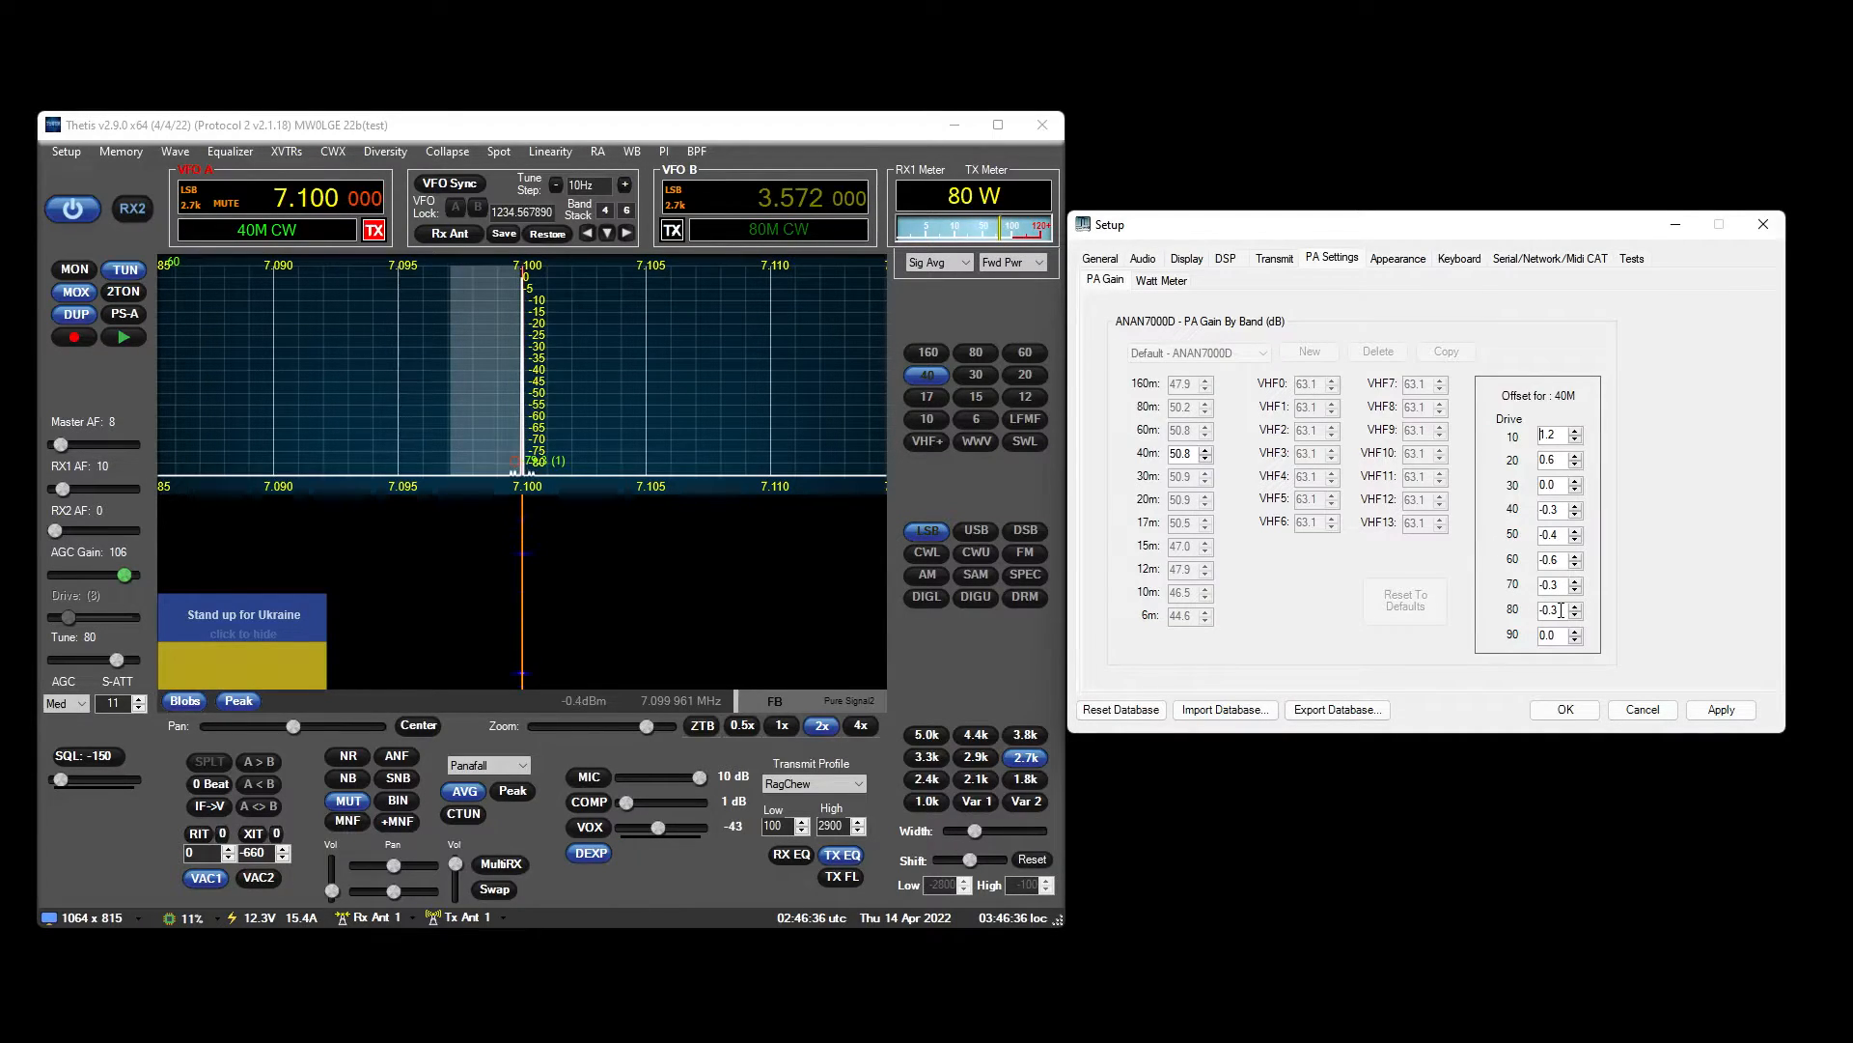
pyautogui.click(1576, 615)
pyautogui.click(1576, 614)
pyautogui.click(1576, 615)
pyautogui.scroll(2, 1577, 615)
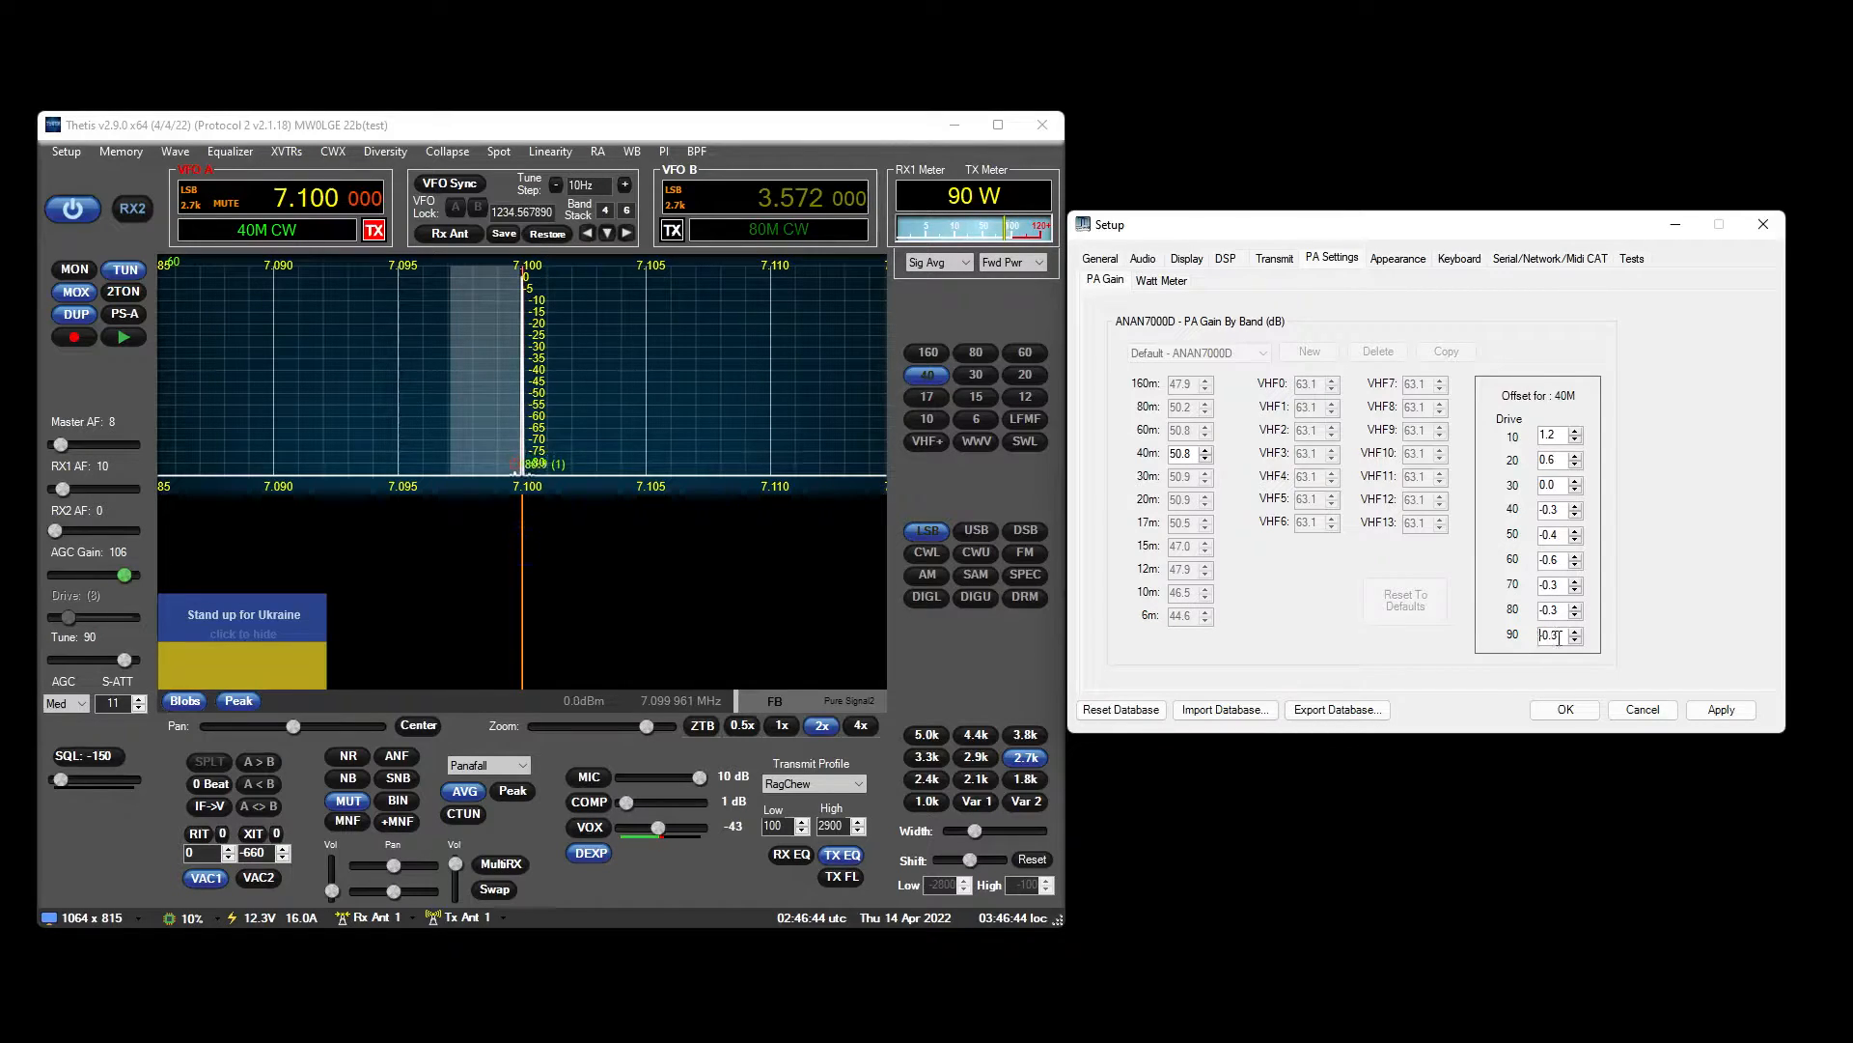
pyautogui.click(1578, 631)
# Check the 40m transmitted power at tune levels 26, 50 and 88, and stop the tune carrier.
pyautogui.moveTo(124, 659); pyautogui.dragTo(76, 661)
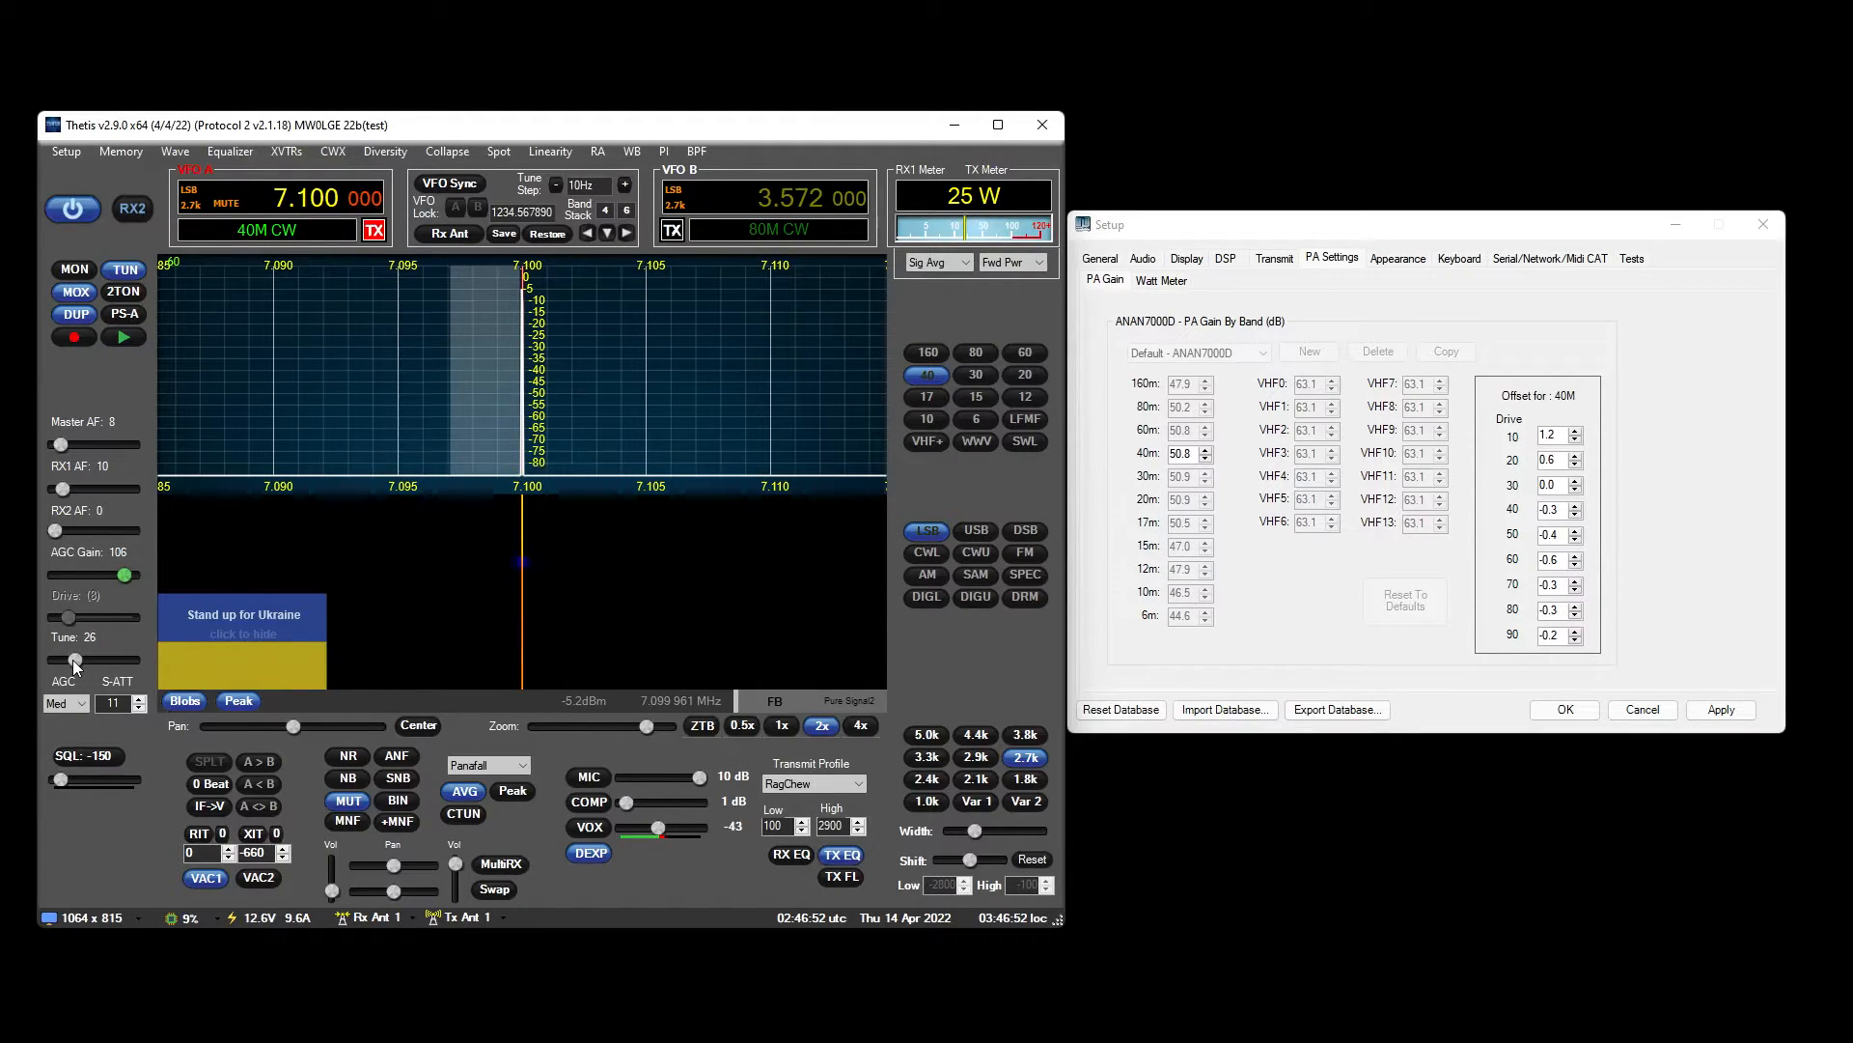
pyautogui.moveTo(72, 659); pyautogui.dragTo(87, 656)
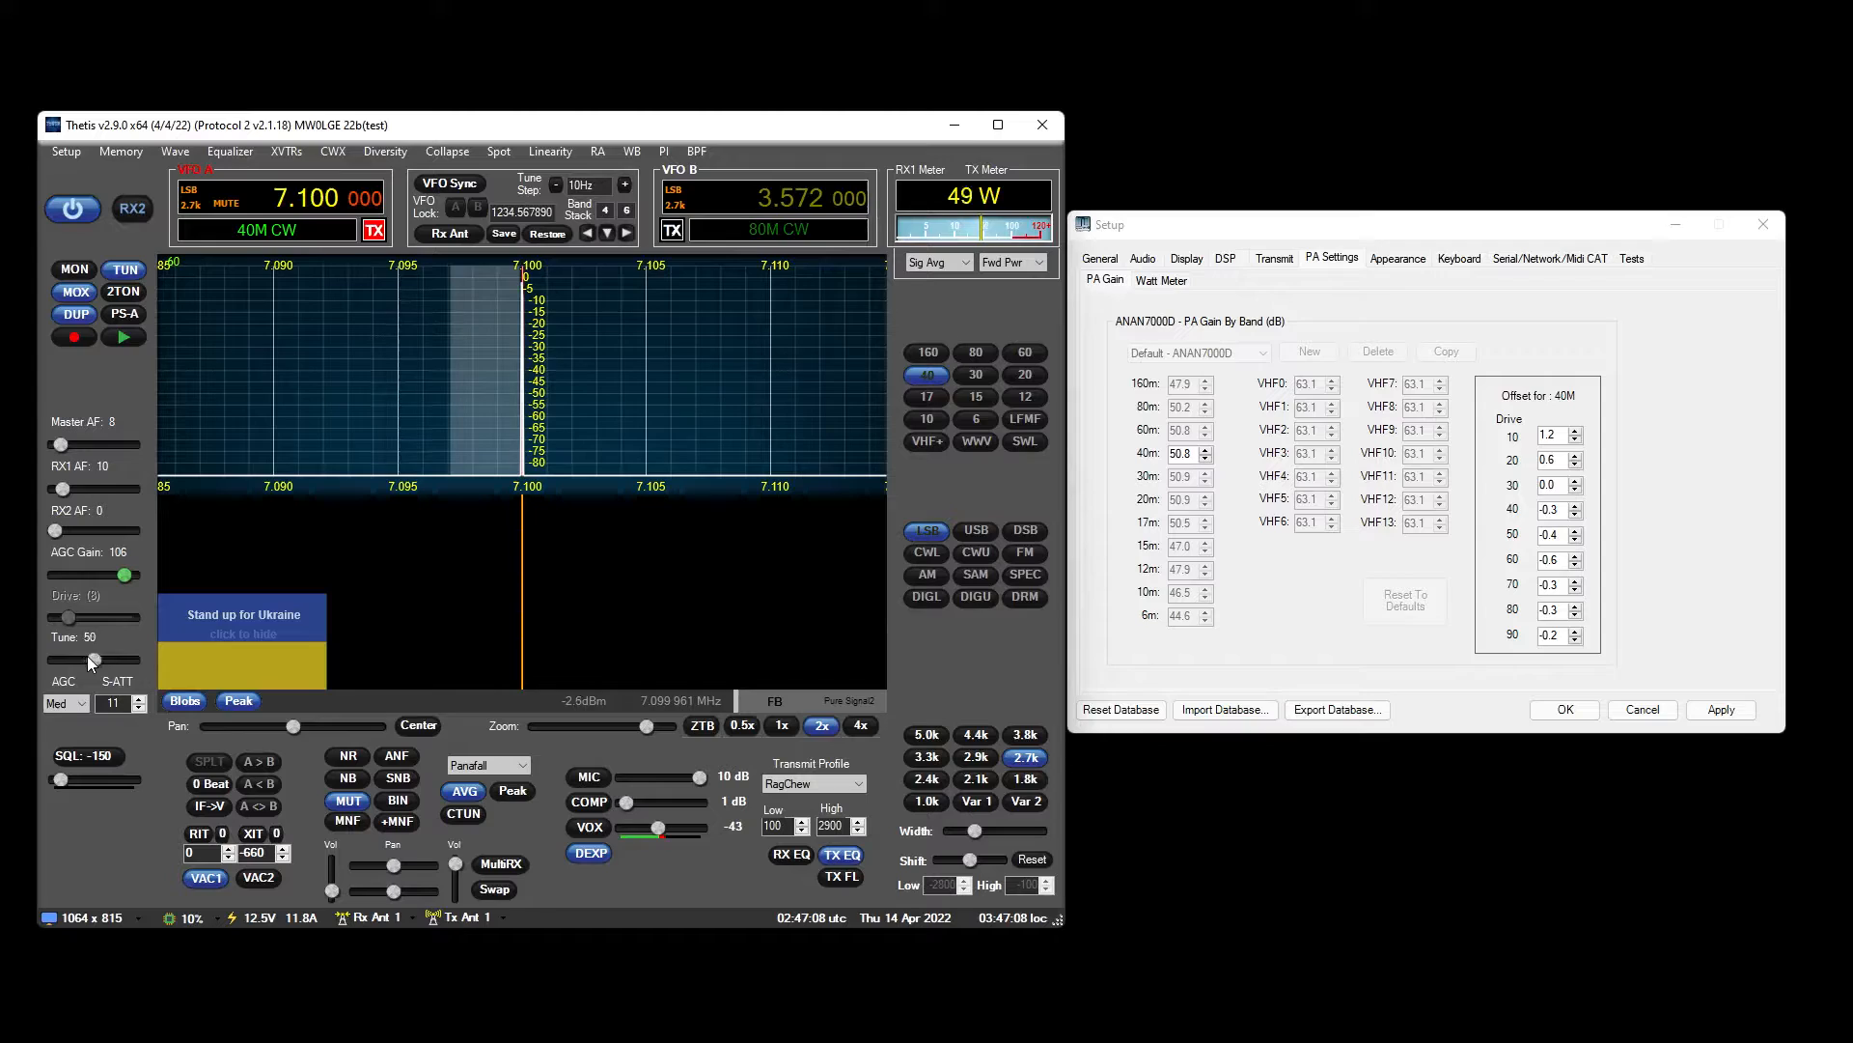
pyautogui.moveTo(87, 656); pyautogui.dragTo(119, 661)
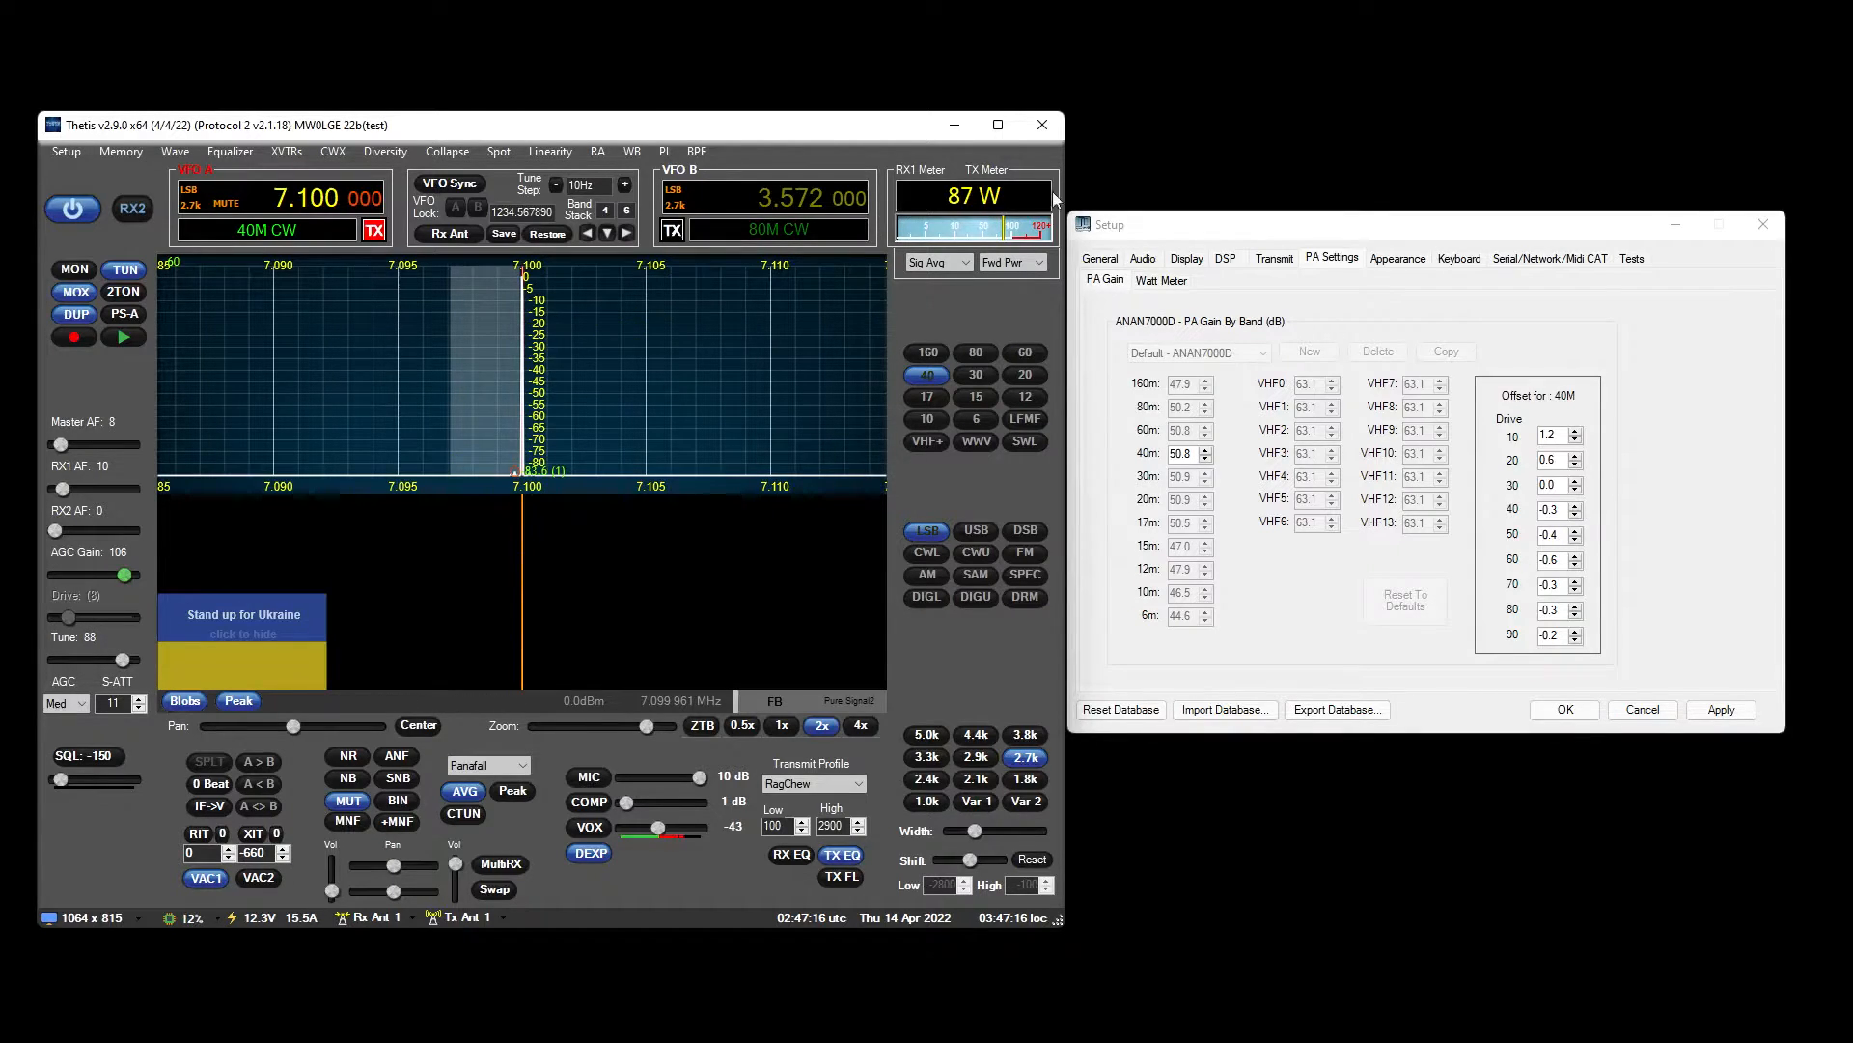
pyautogui.click(130, 271)
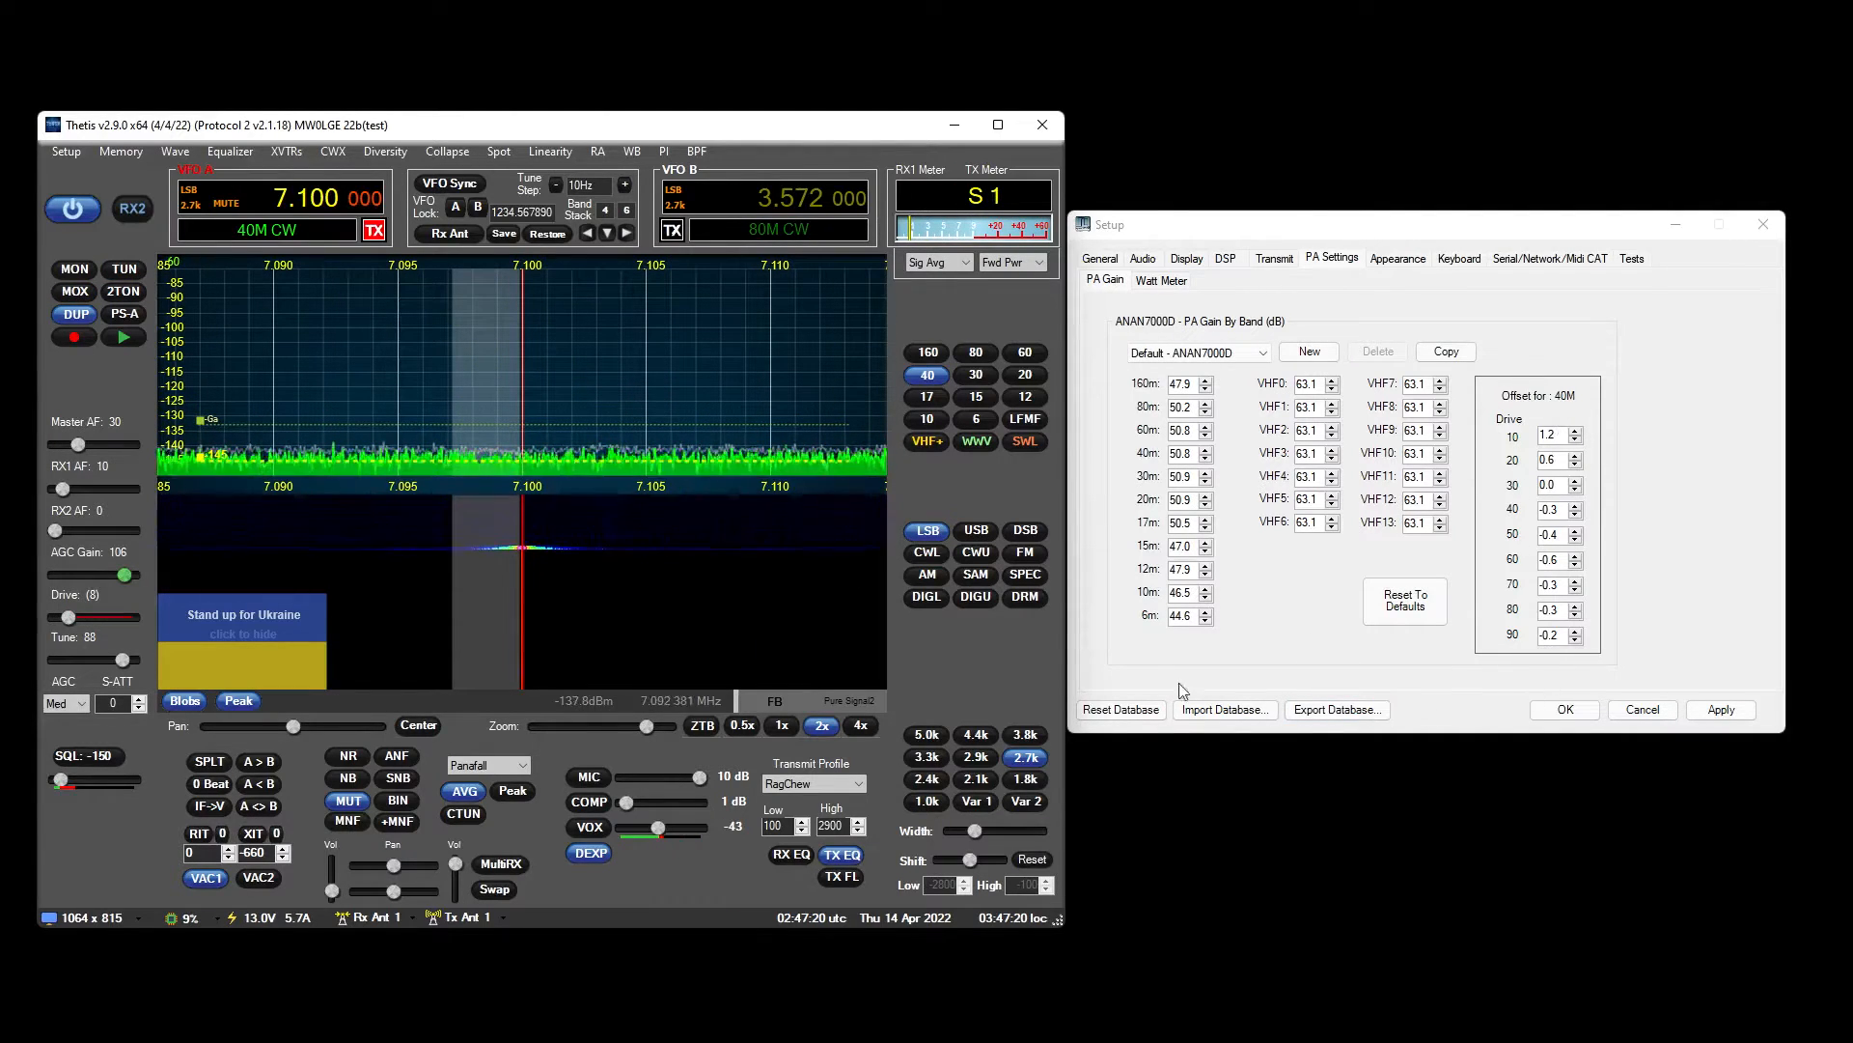
# Switch between the 80m and 40m bands to compare their stored drive offsets, ending on 80m.
pyautogui.click(975, 355)
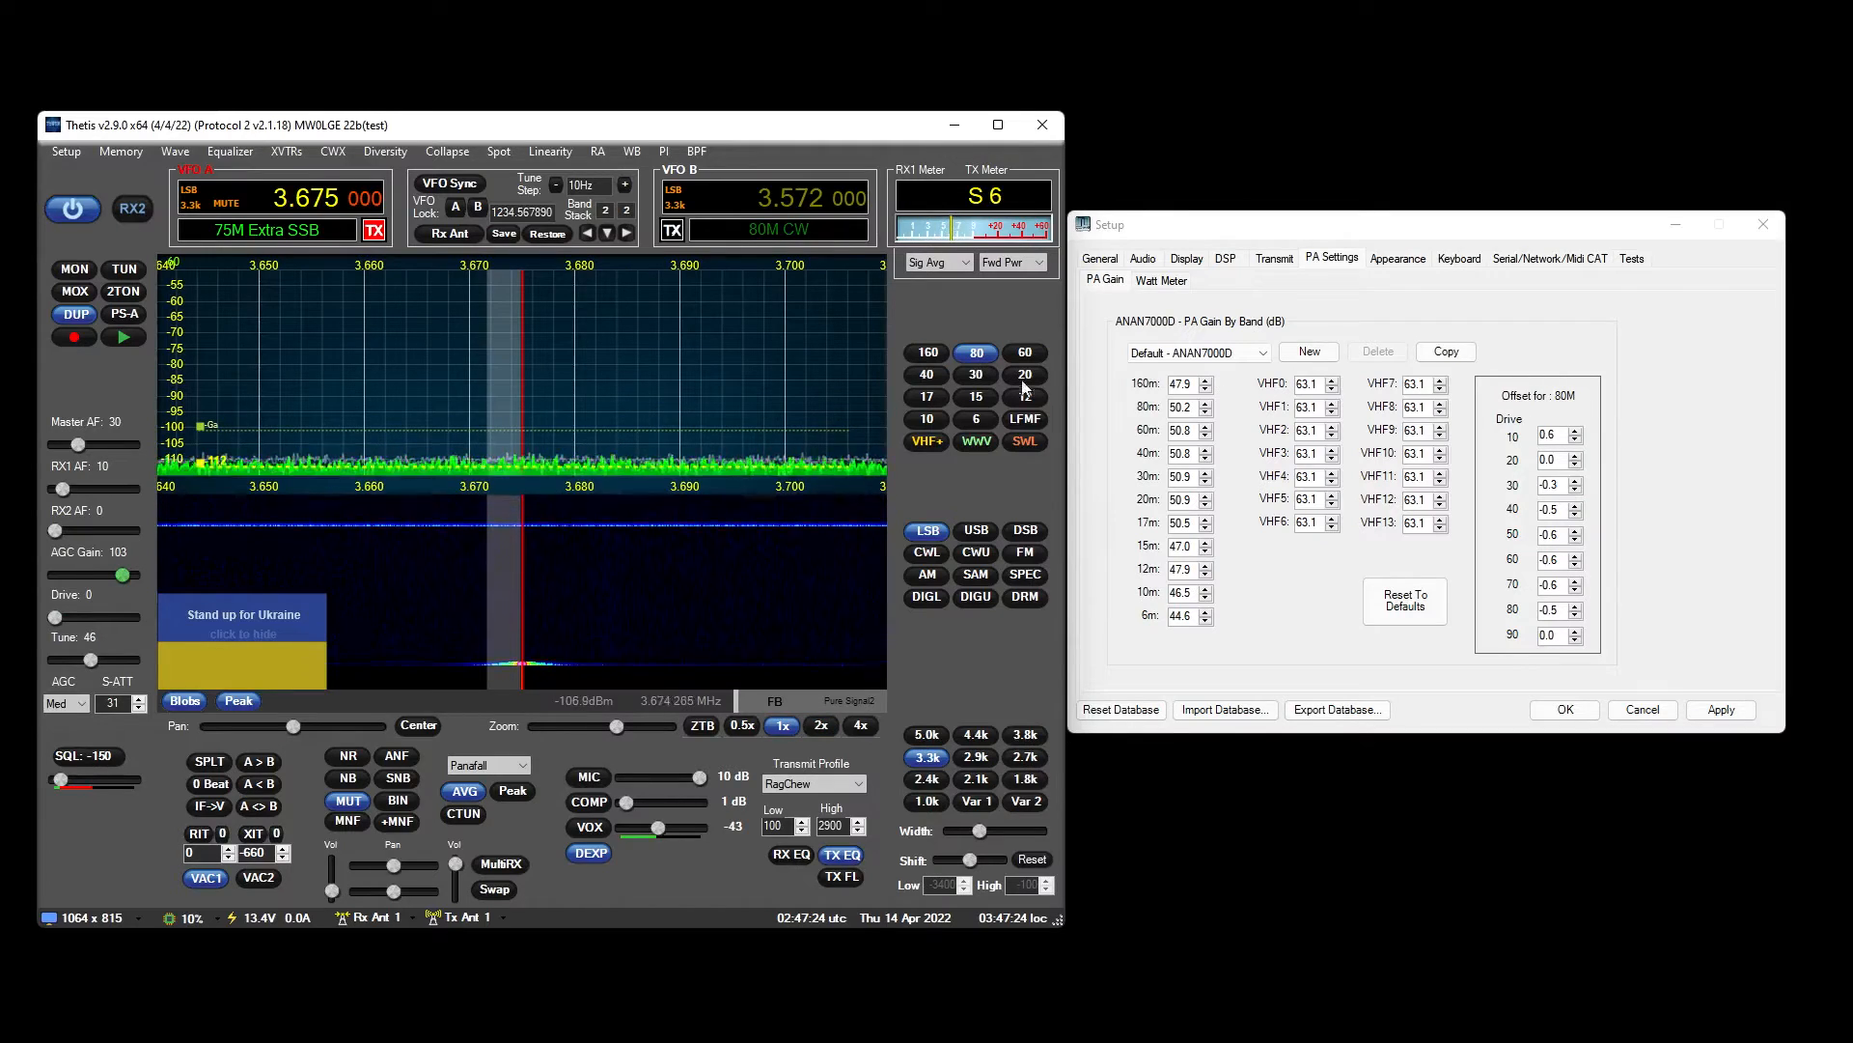
pyautogui.click(927, 374)
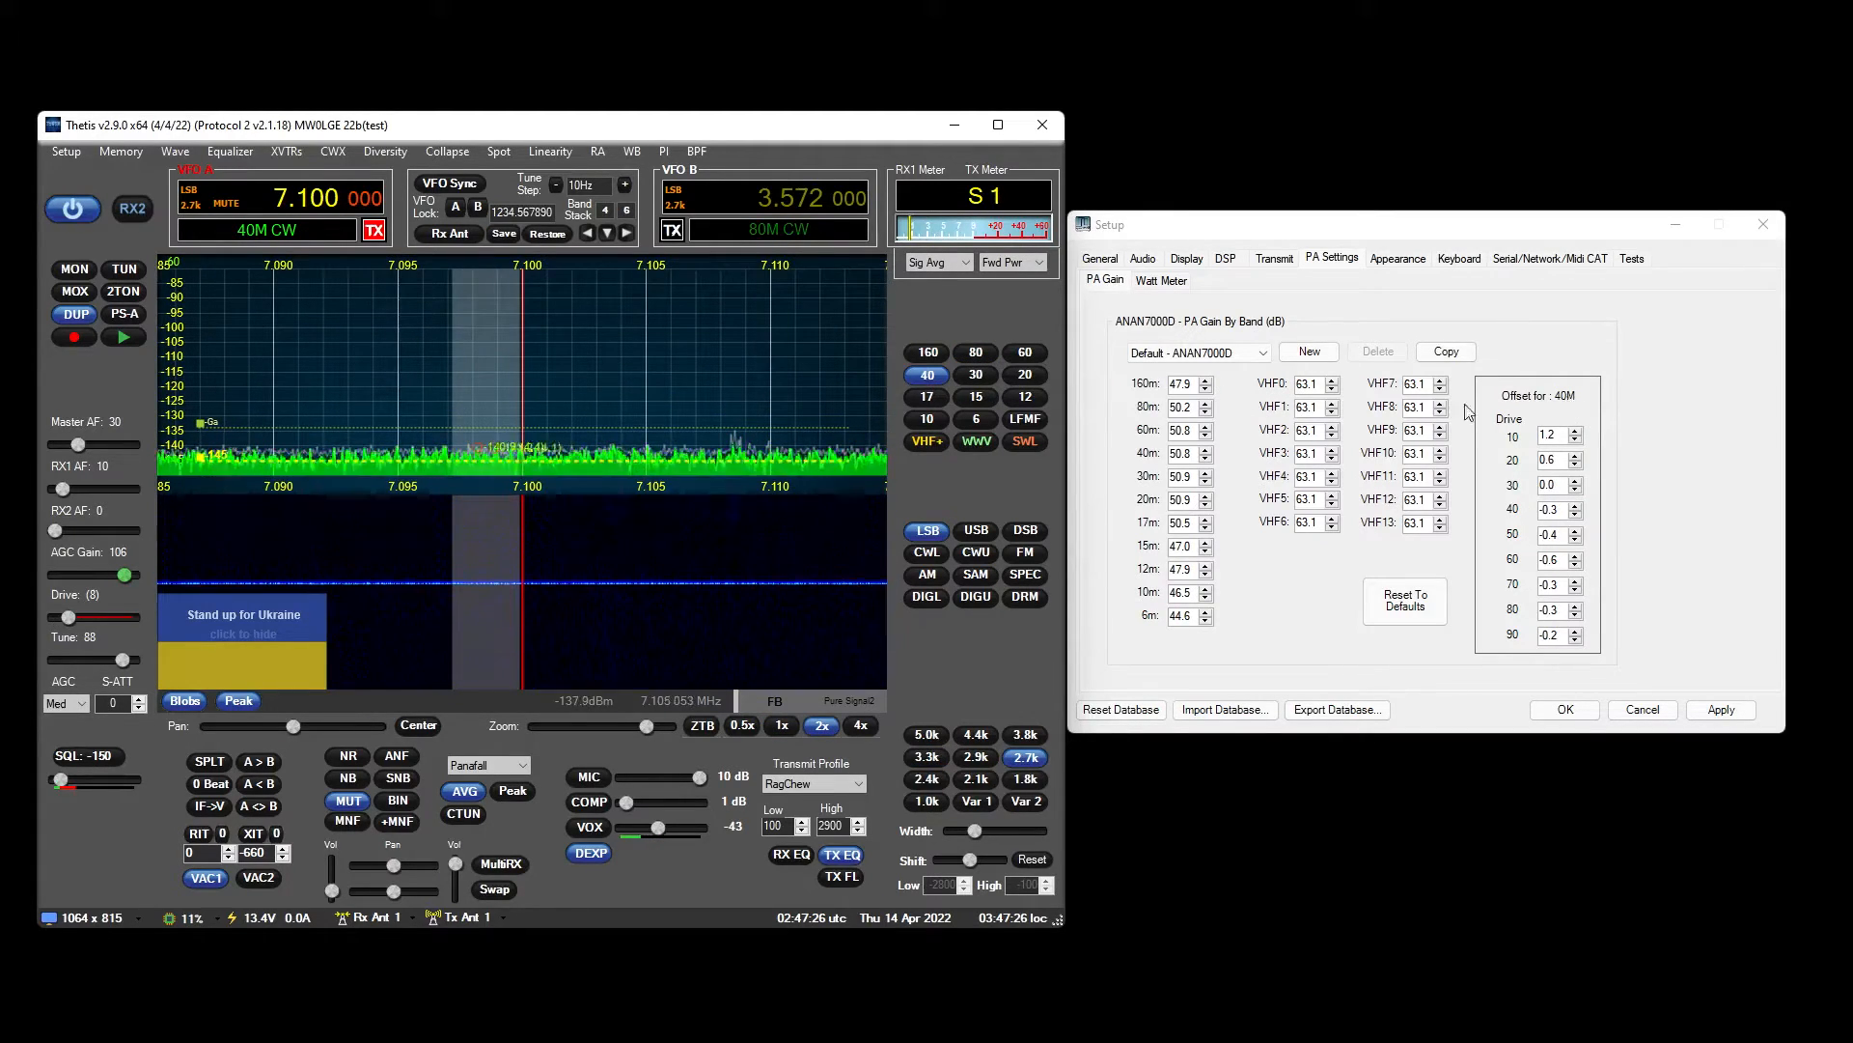
pyautogui.click(978, 352)
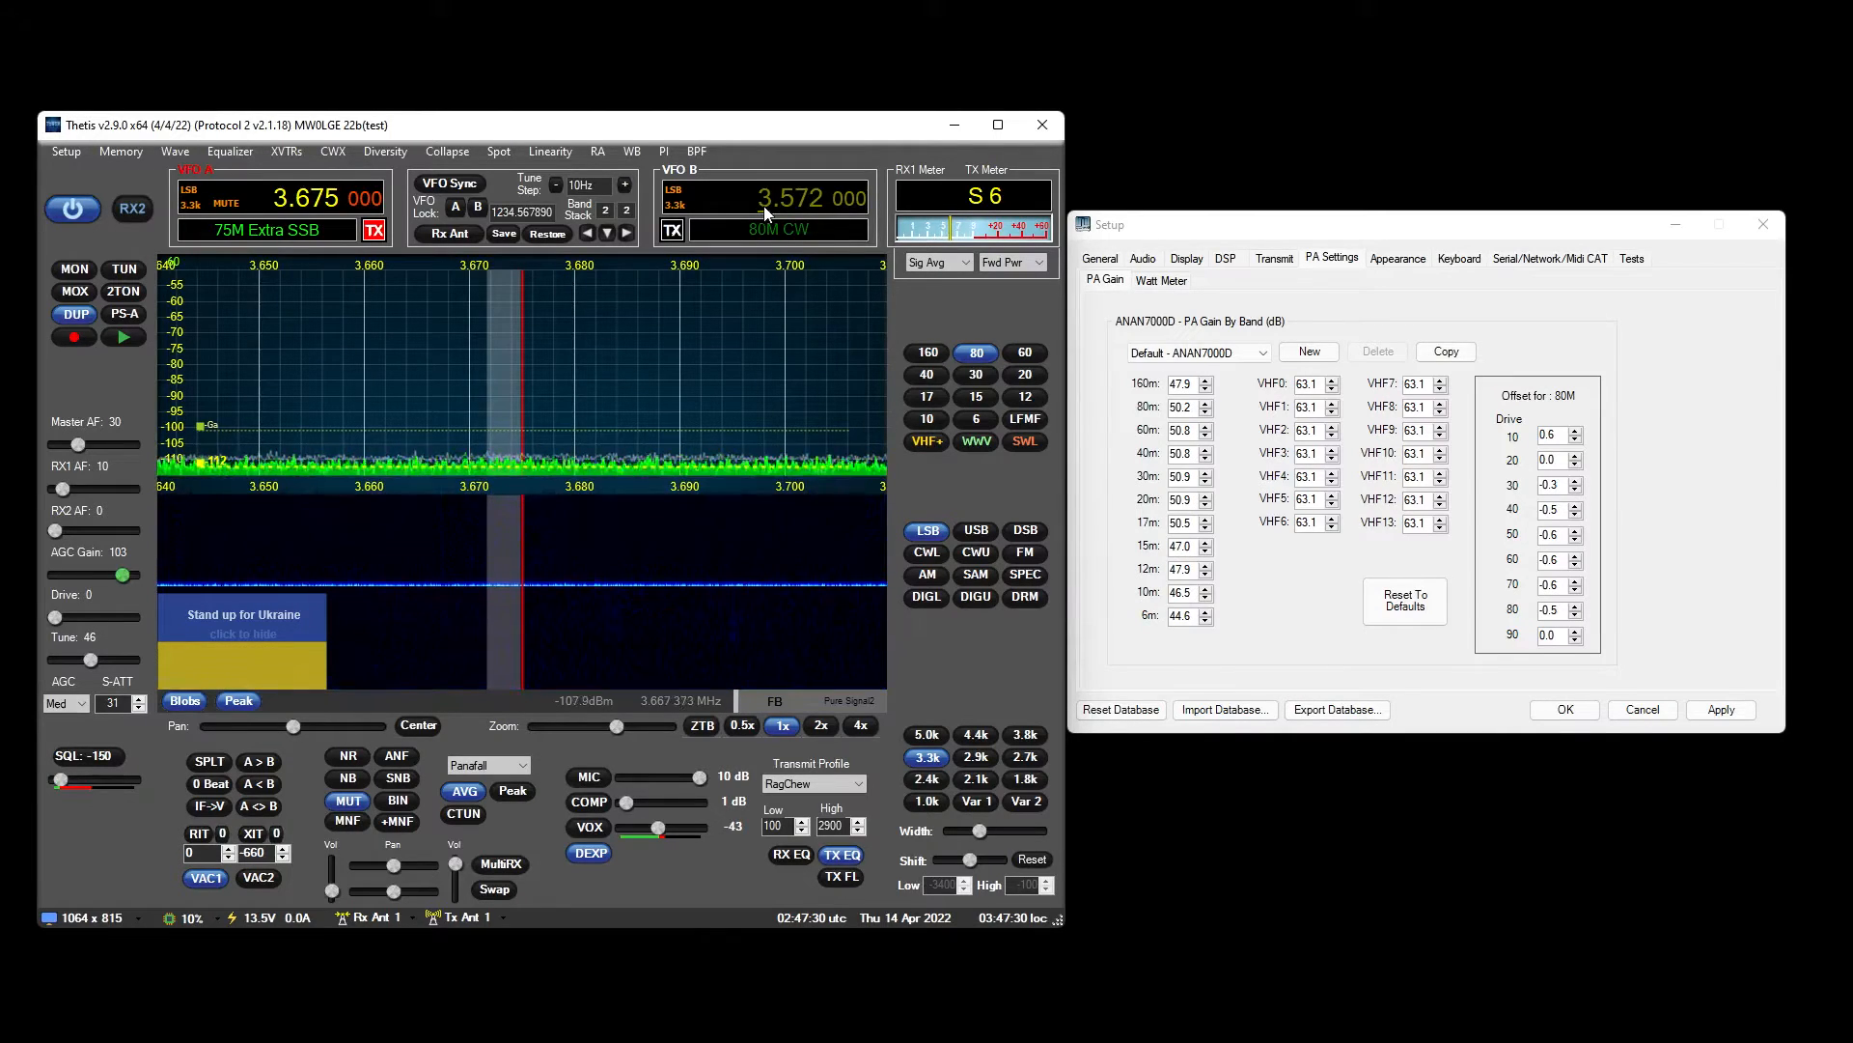
# Tune VFO B to 4.572 MHz, make it the transmit VFO to view its offset state, and return transmit to VFO A.
pyautogui.scroll(1, 767, 214)
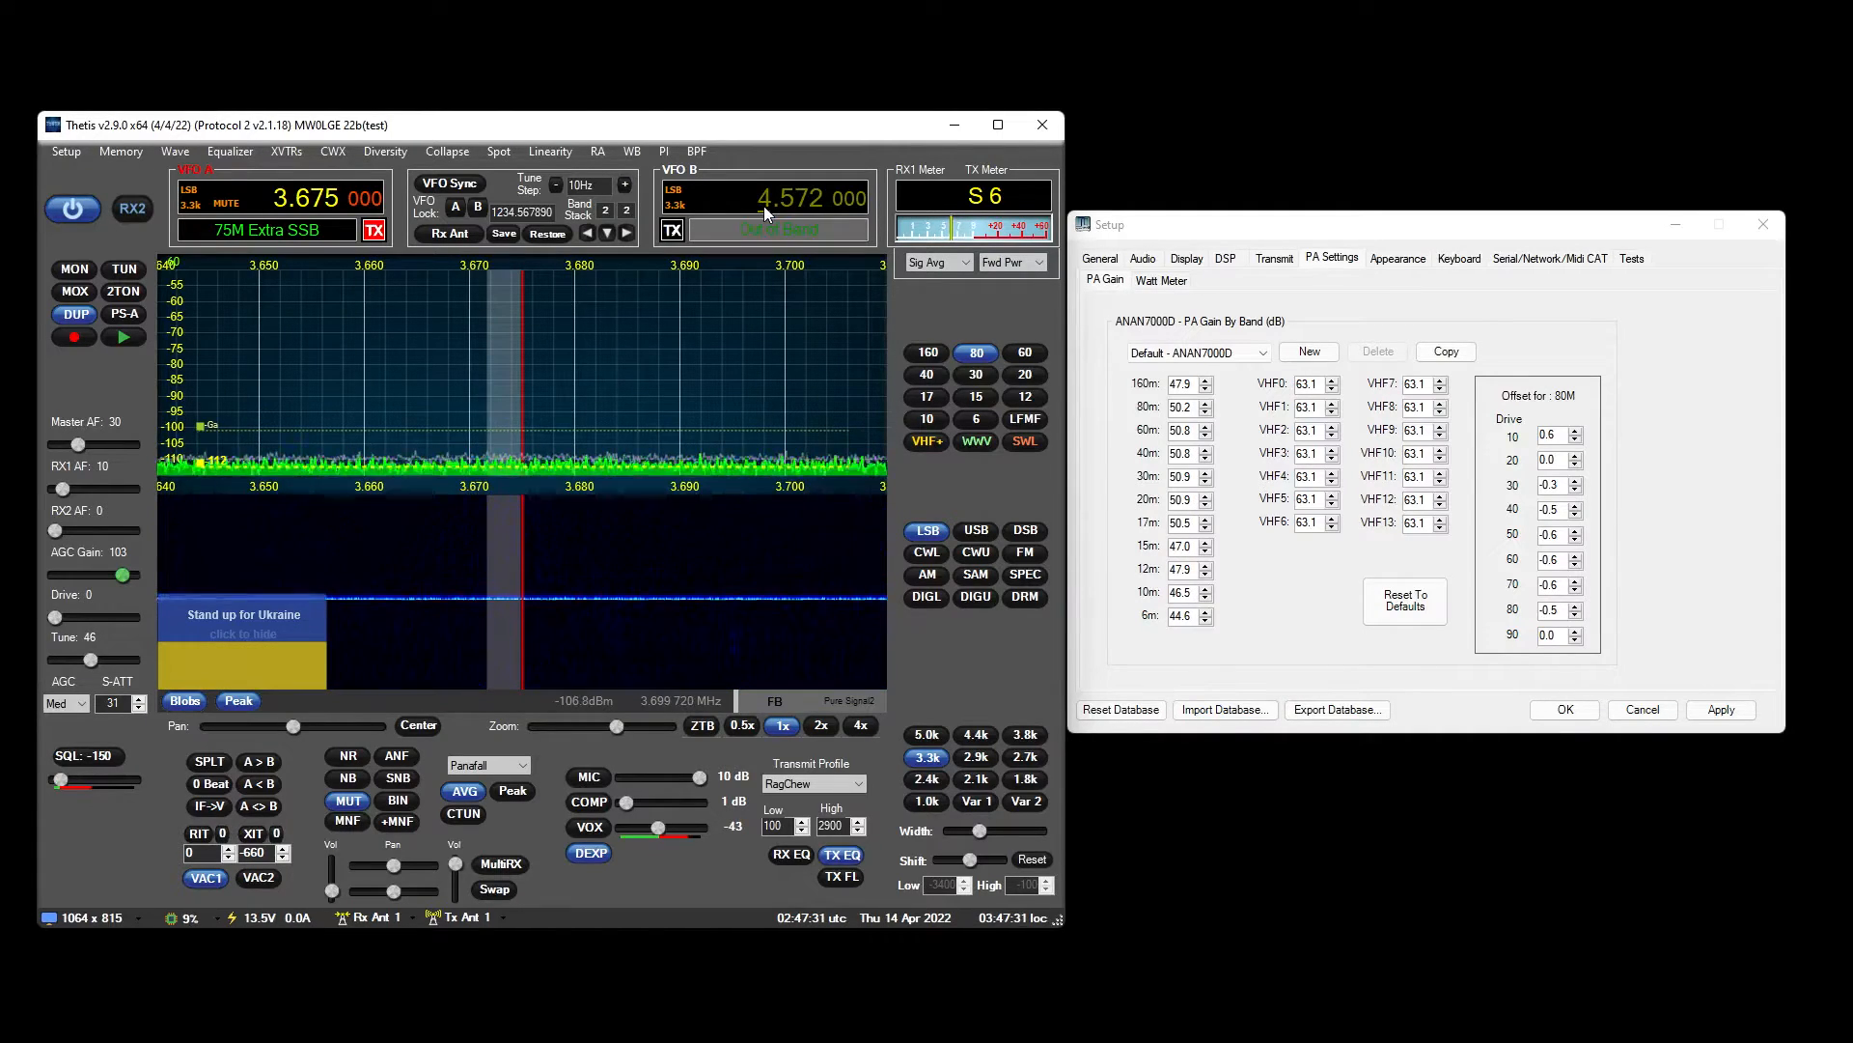
pyautogui.click(673, 232)
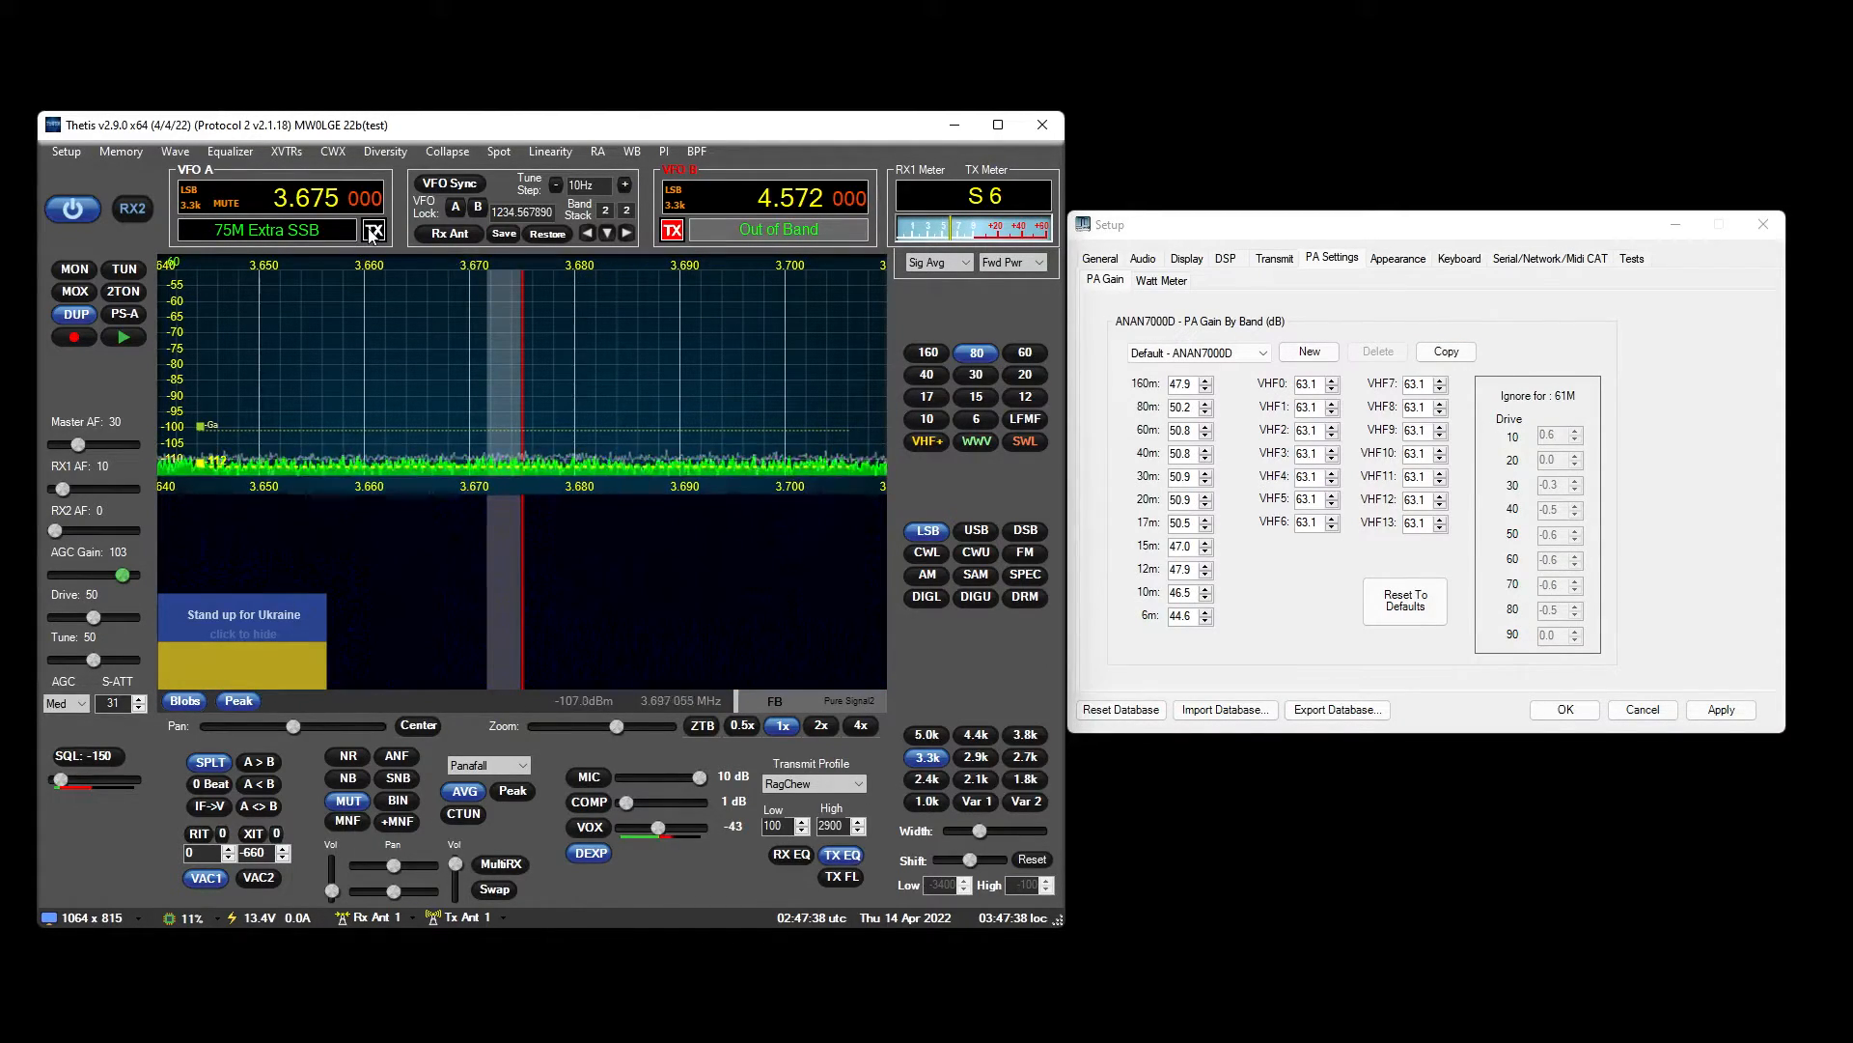
pyautogui.click(372, 233)
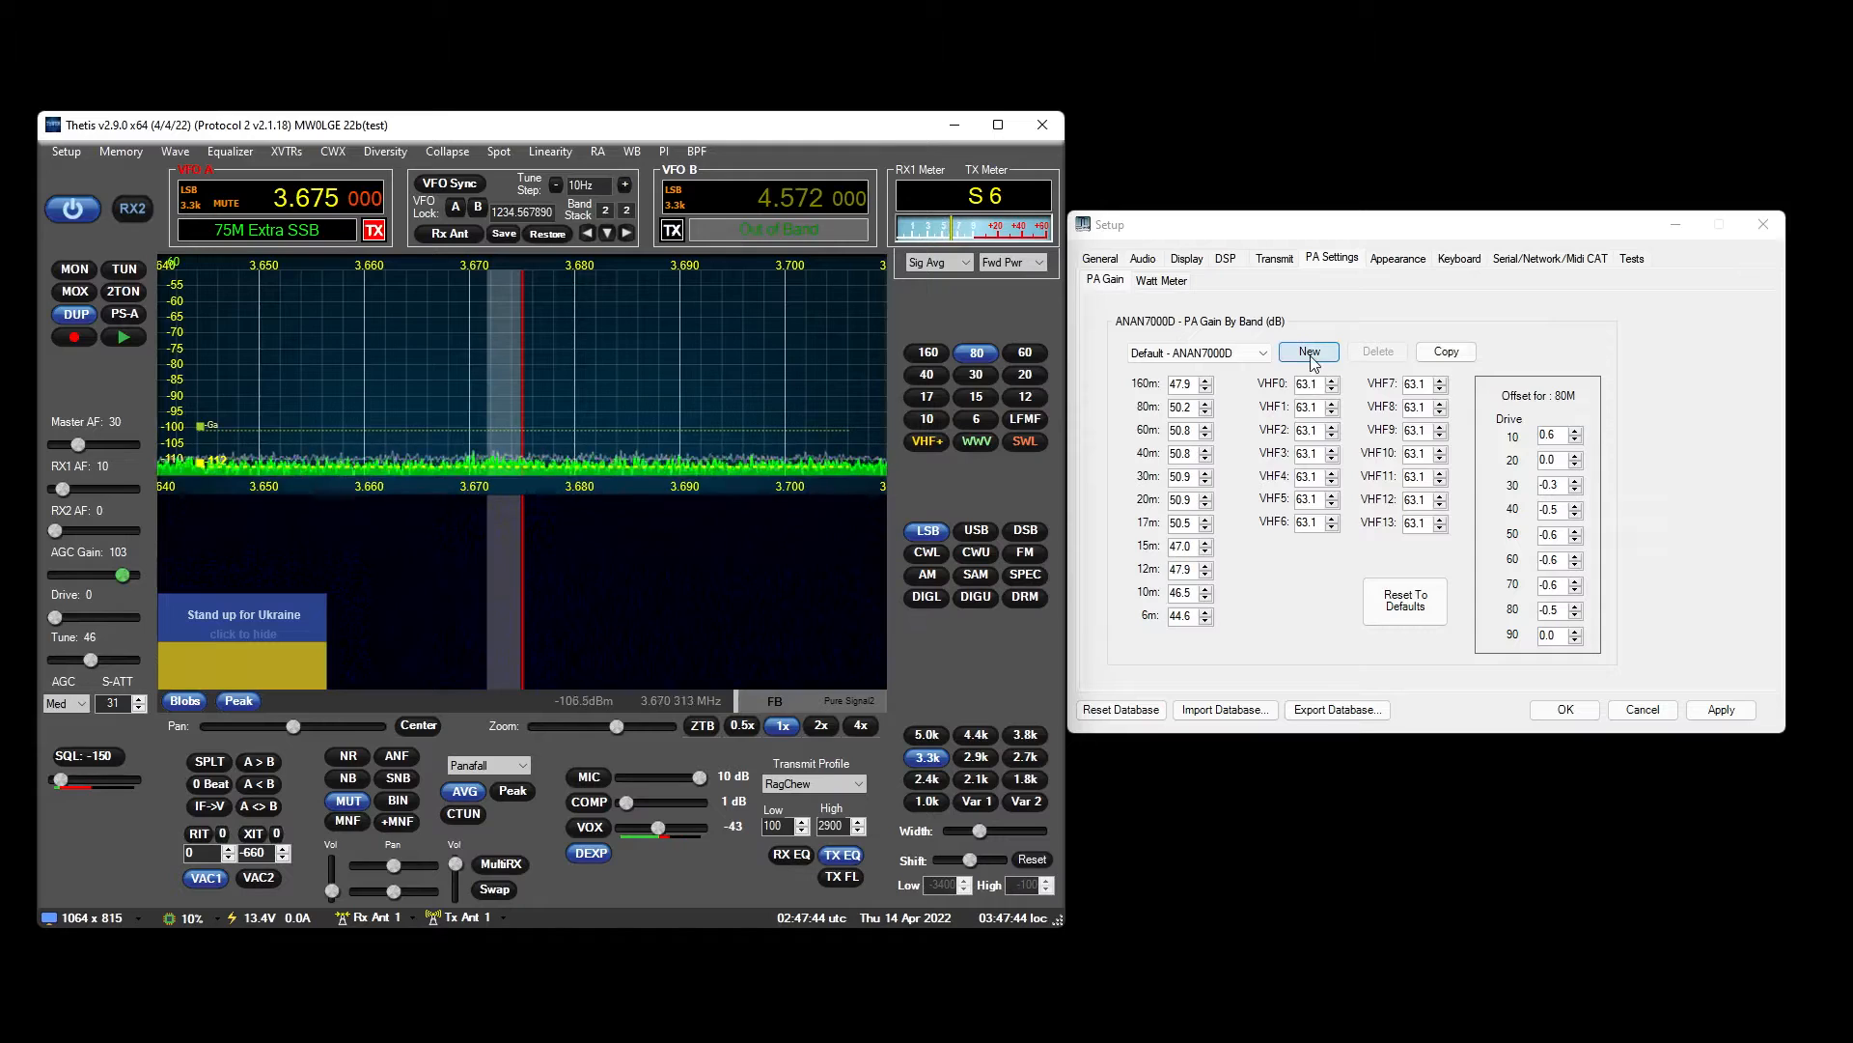
# View the prompt for copying the default PA profile without making a copy, and examine the list of available PA profiles.
pyautogui.click(1444, 353)
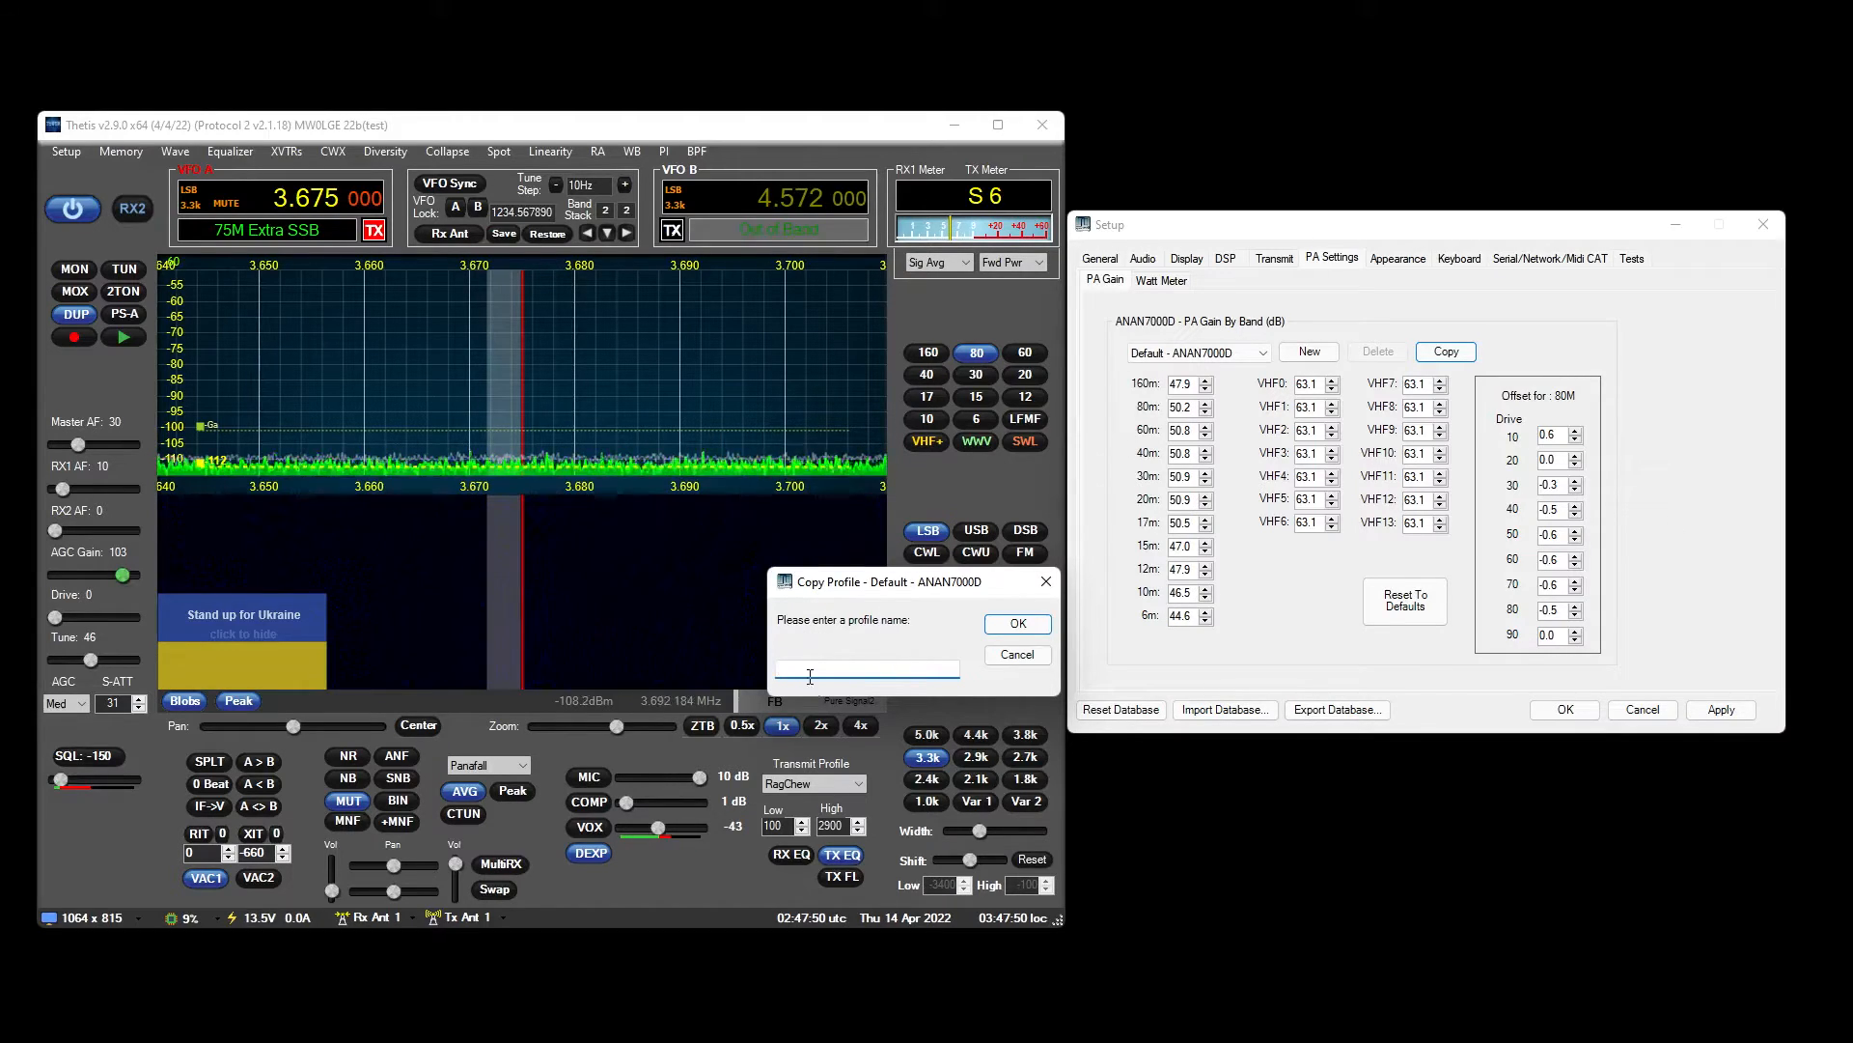
pyautogui.click(1016, 654)
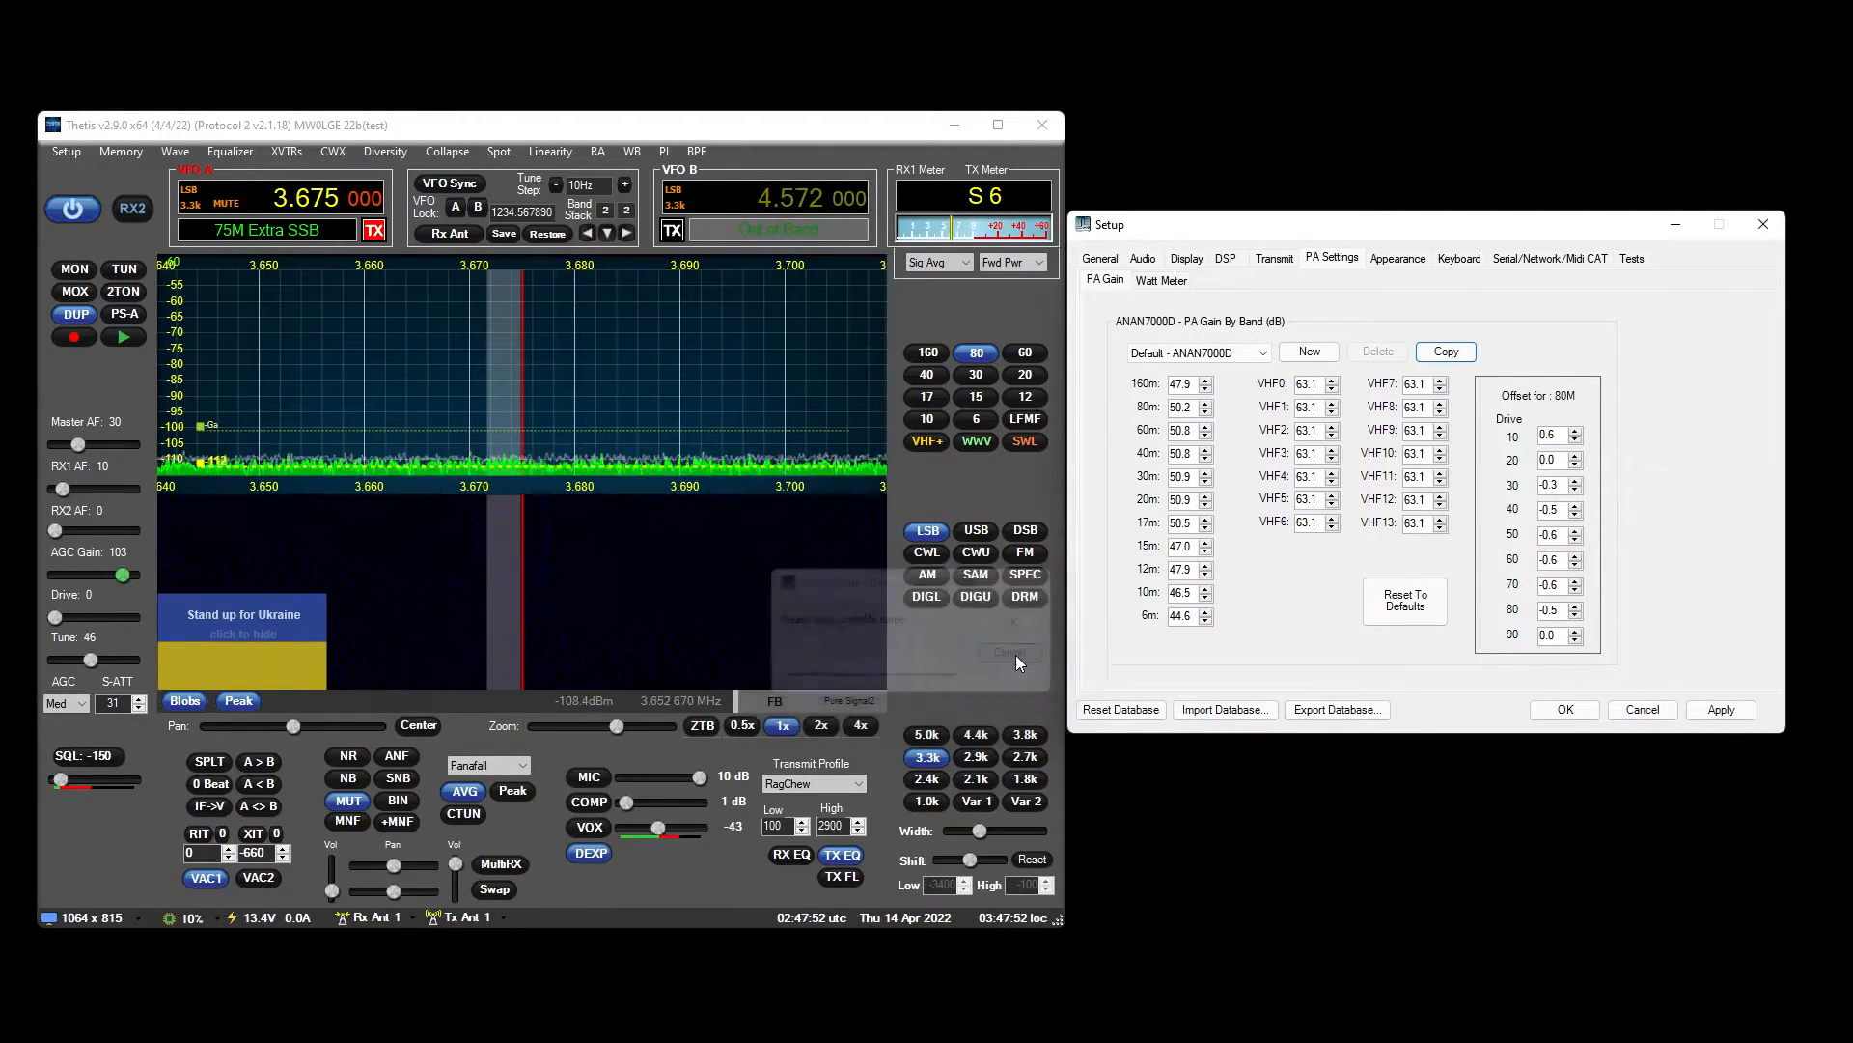
pyautogui.click(1240, 356)
pyautogui.click(1245, 354)
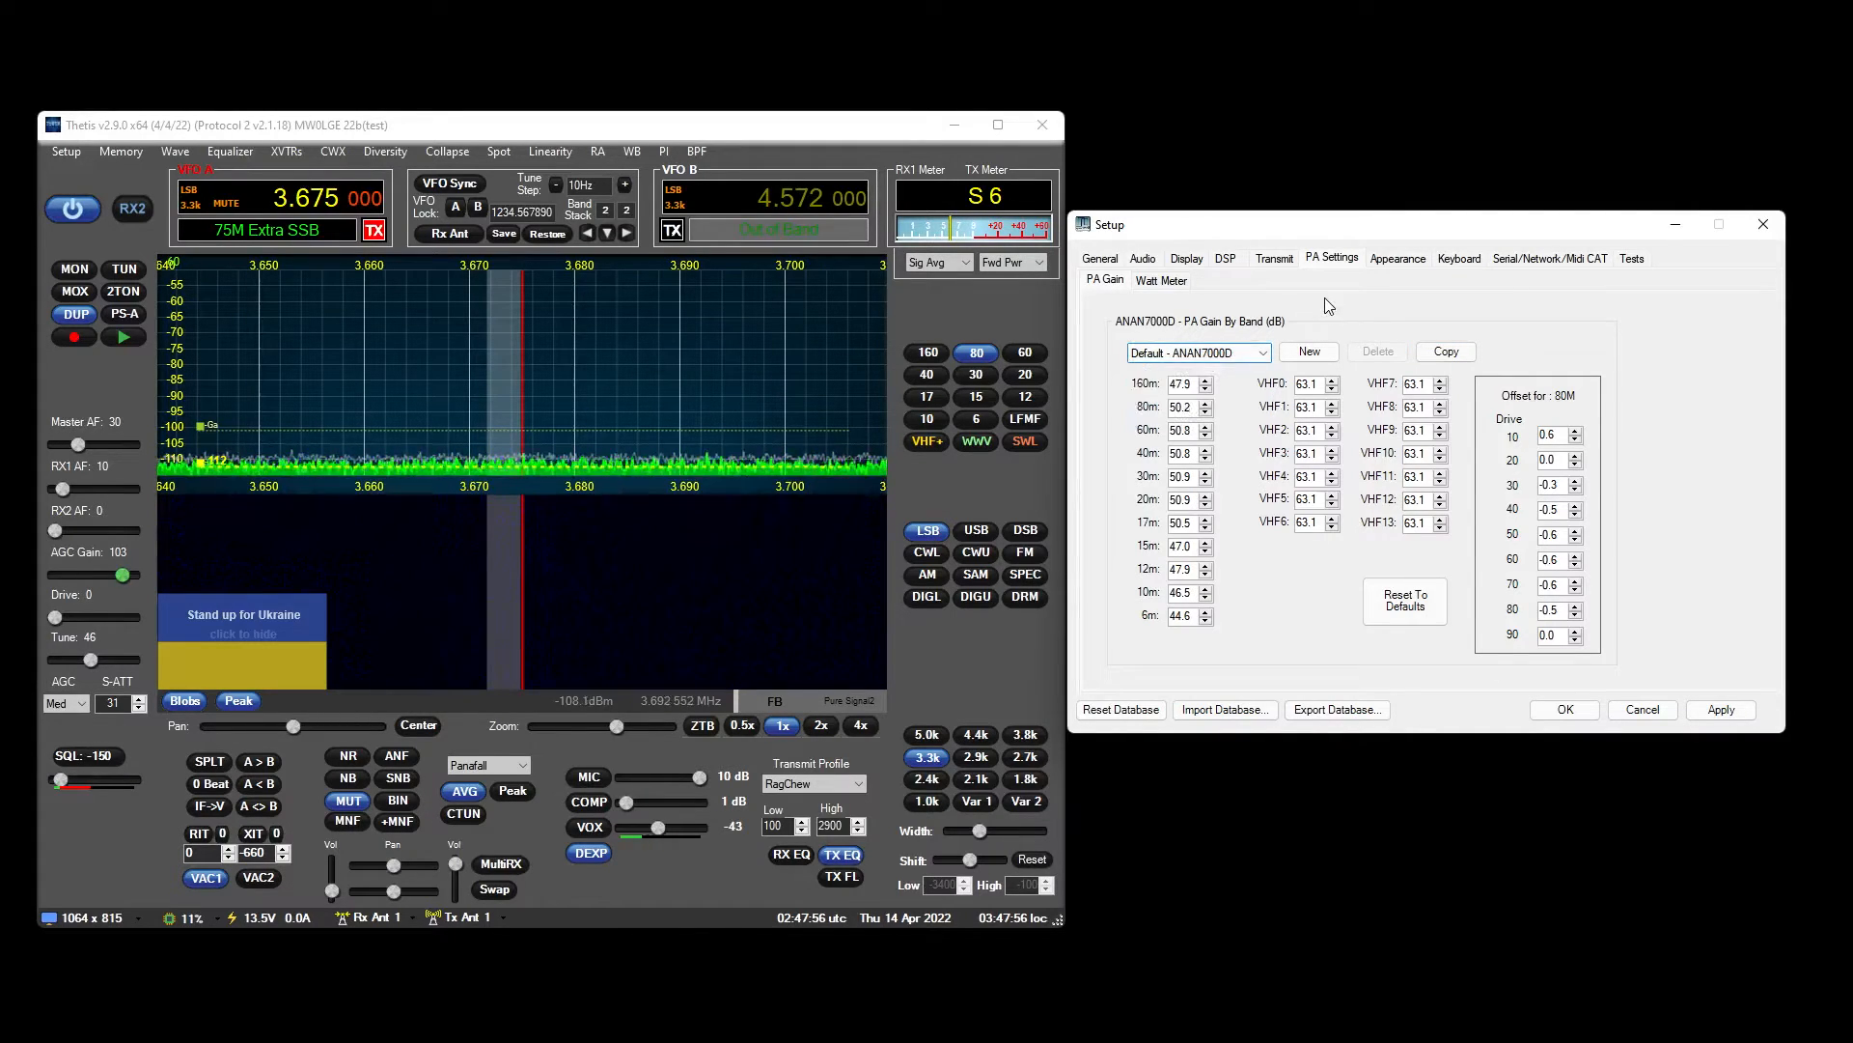
pyautogui.click(1189, 355)
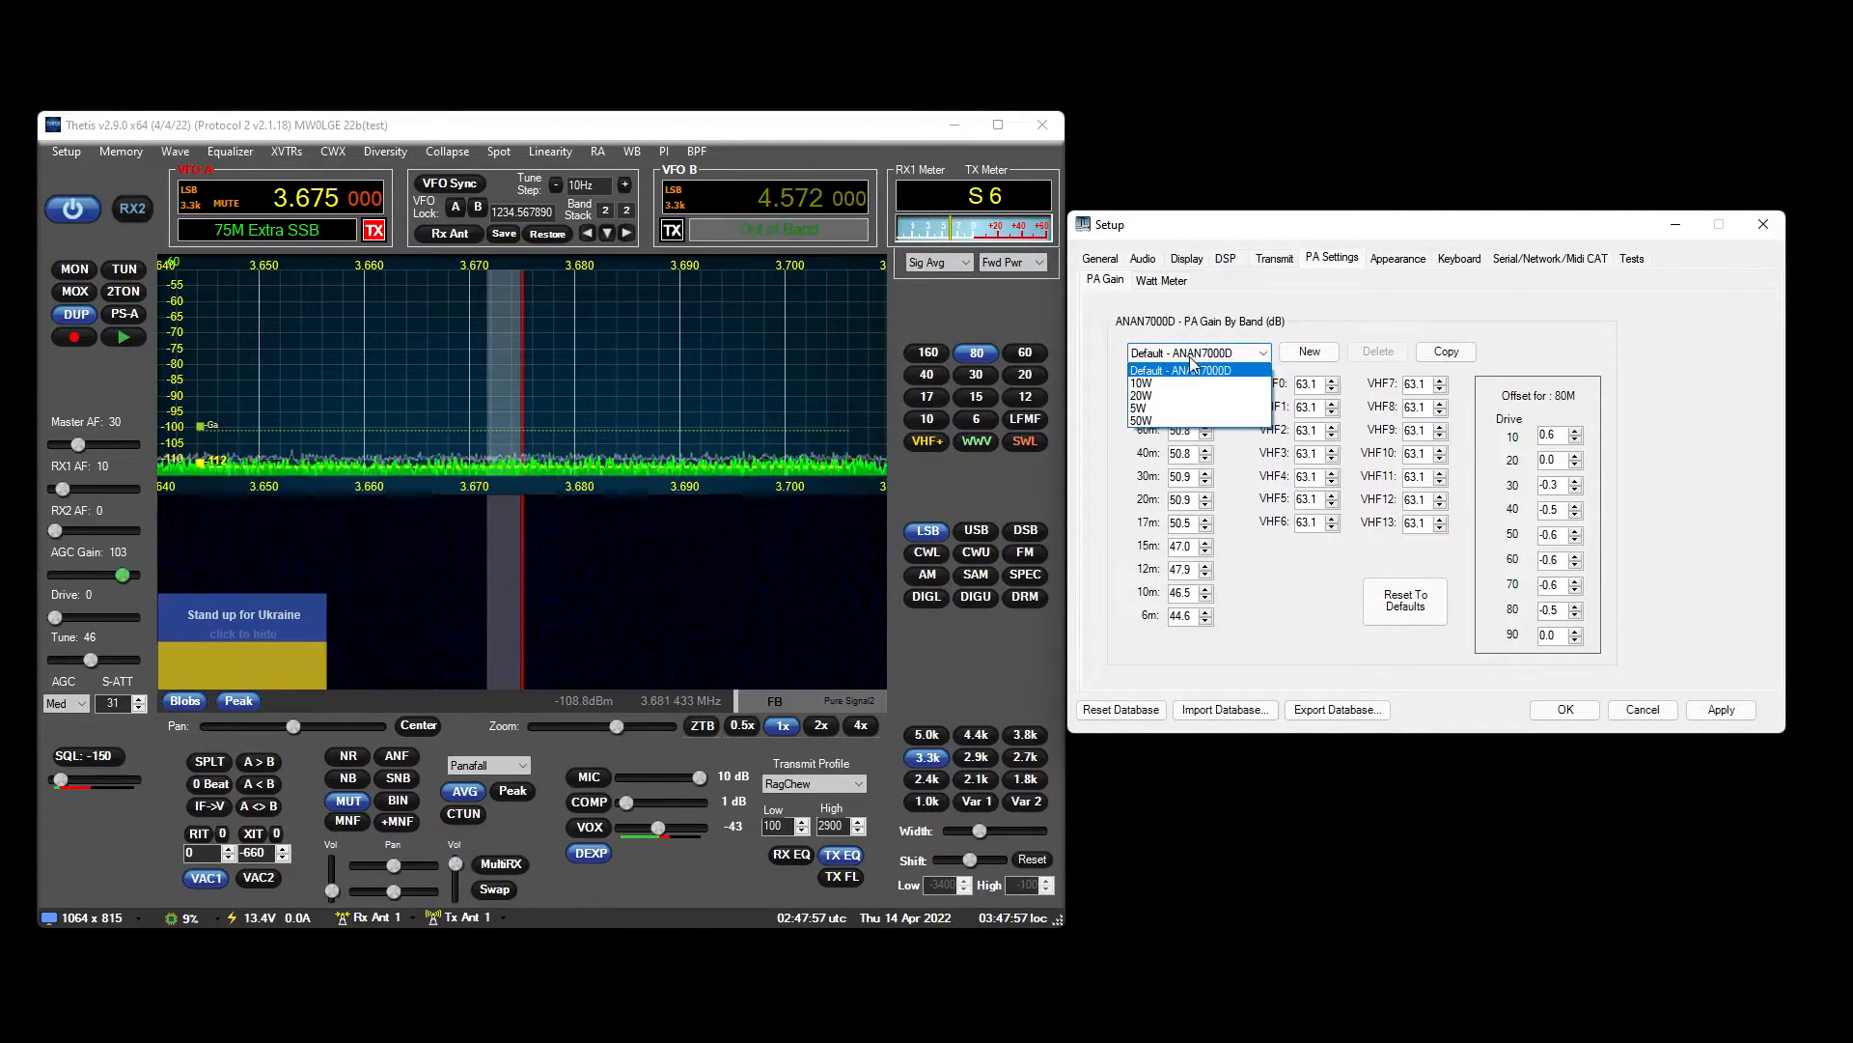
pyautogui.click(1317, 336)
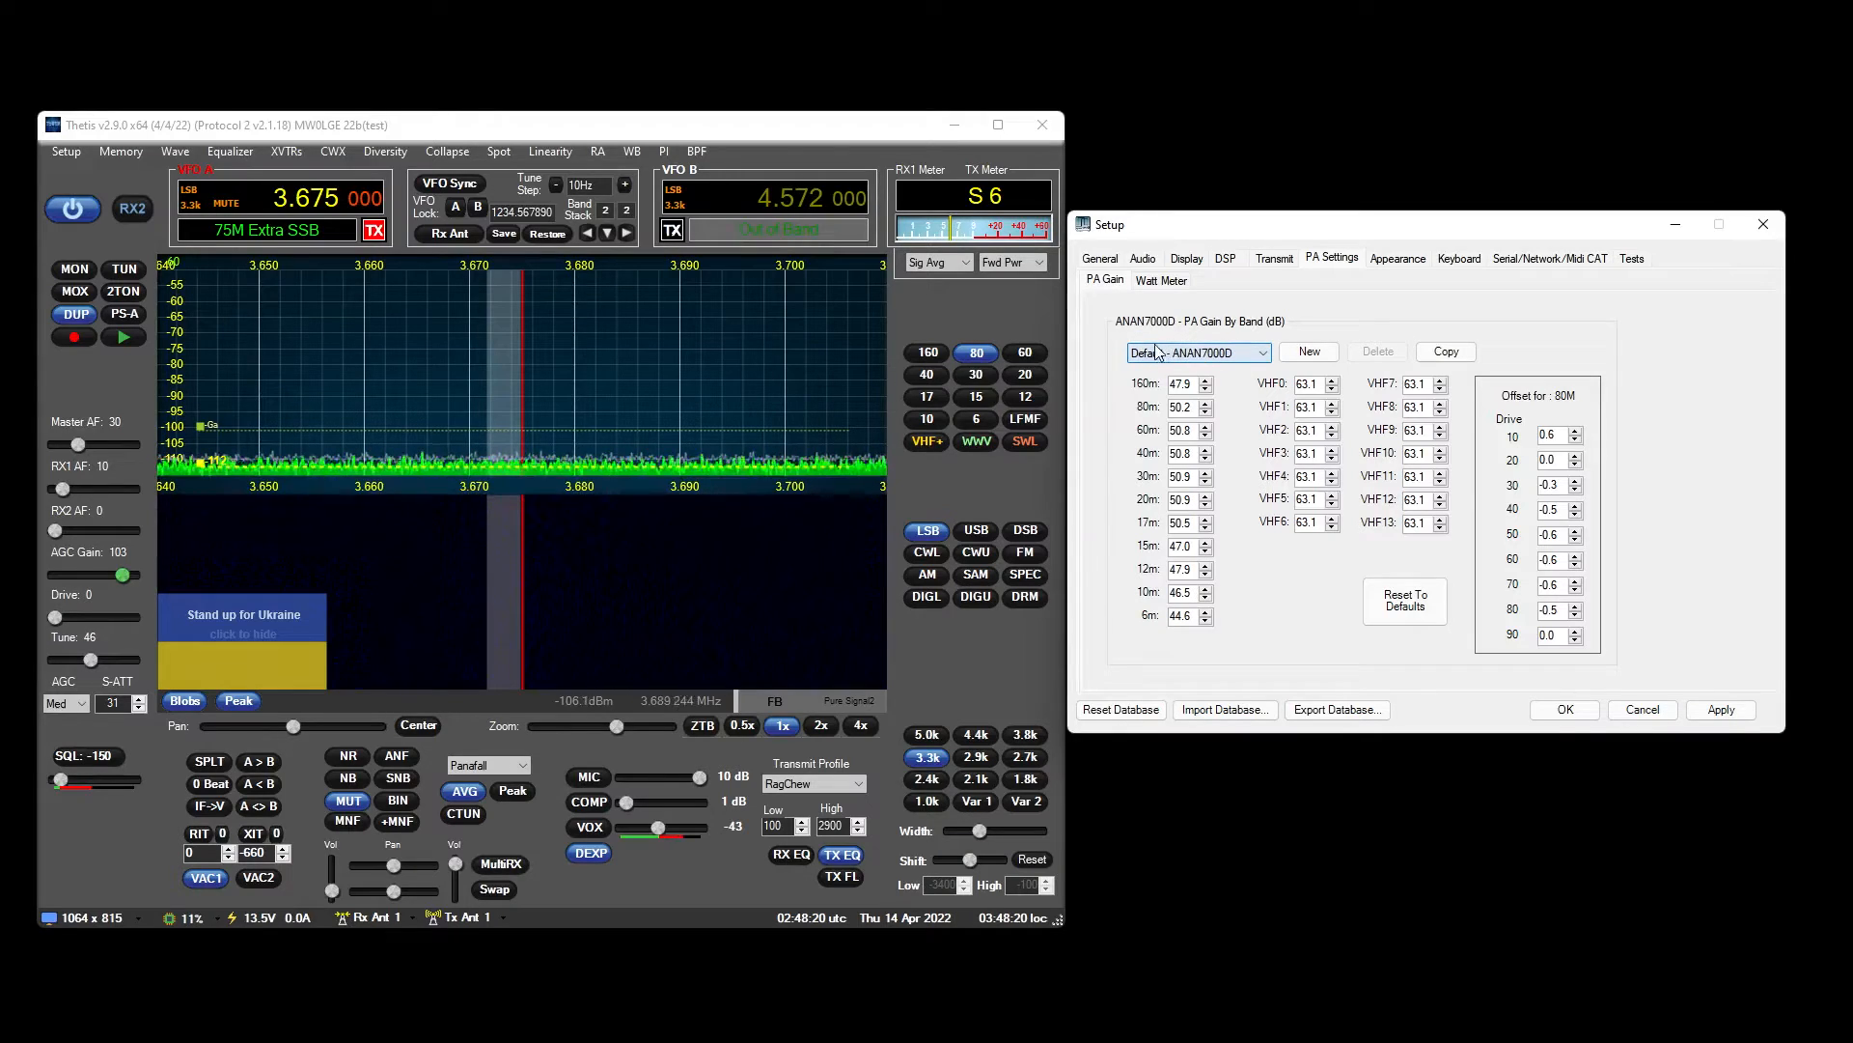
pyautogui.click(1228, 358)
pyautogui.click(1262, 323)
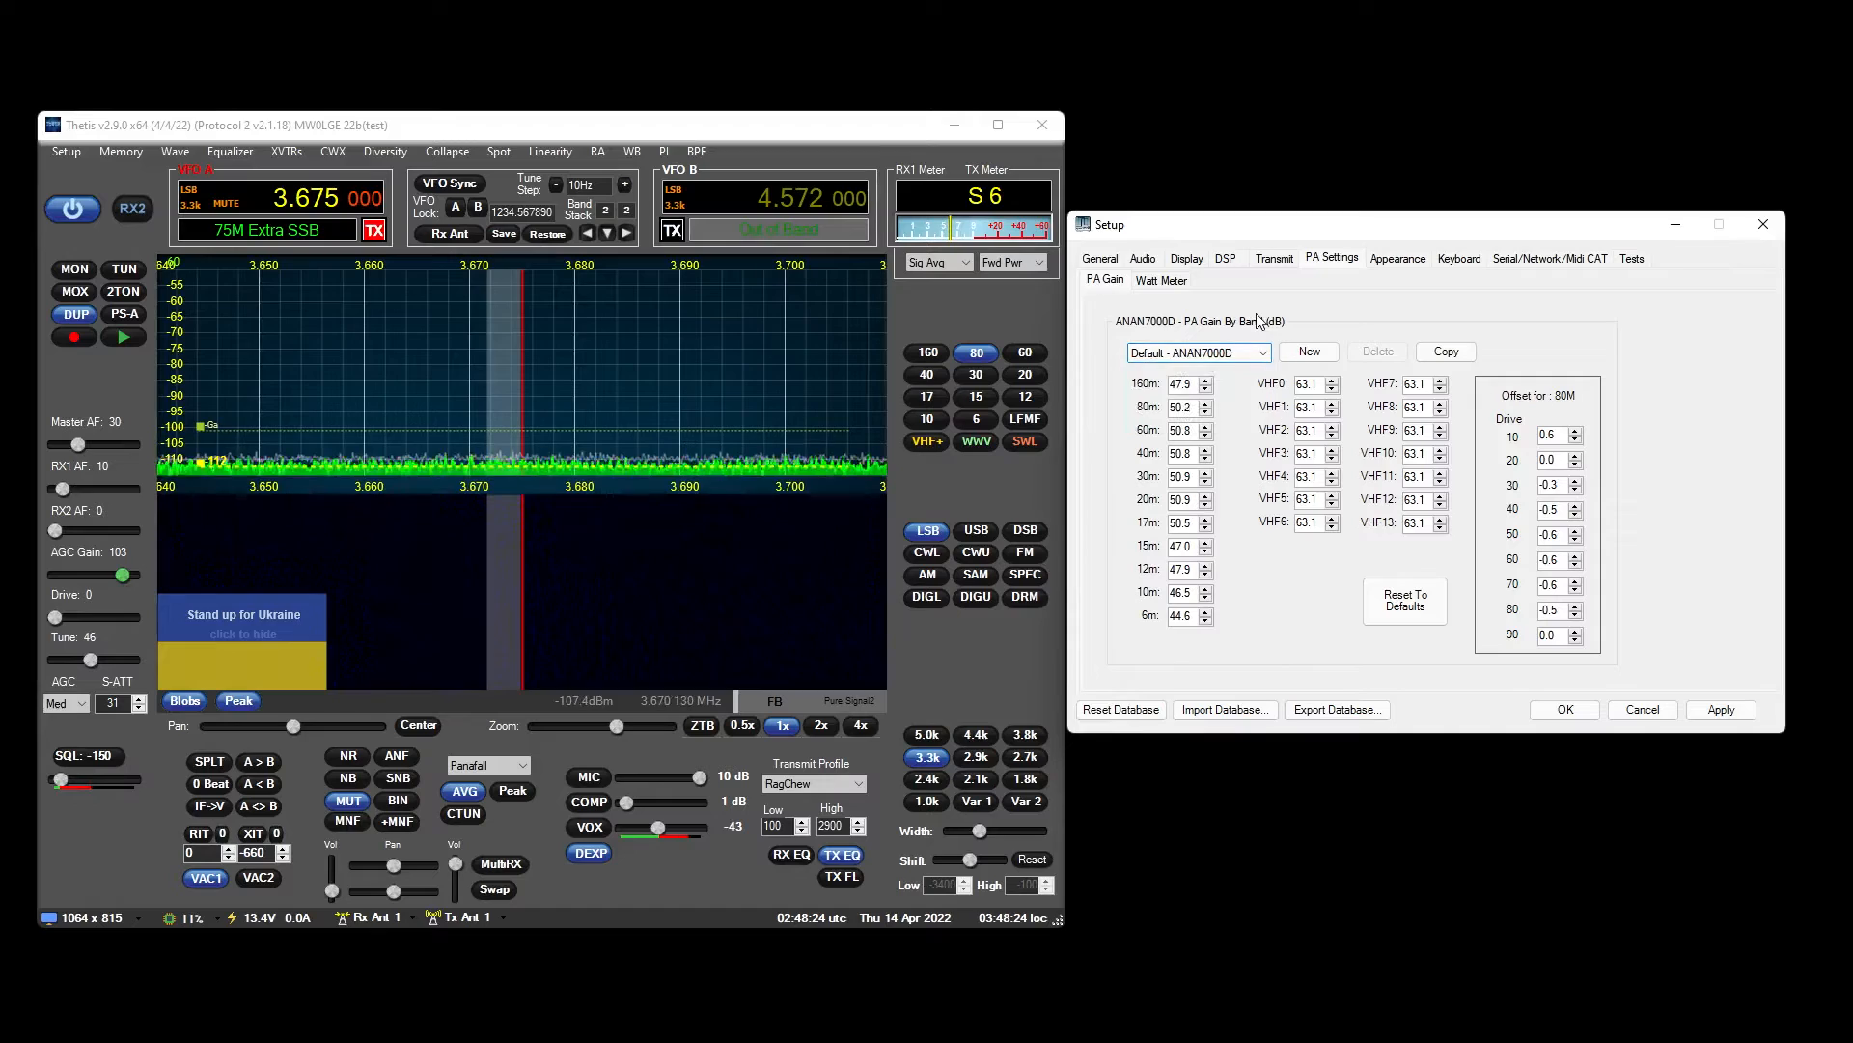
pyautogui.click(1226, 353)
pyautogui.click(1229, 319)
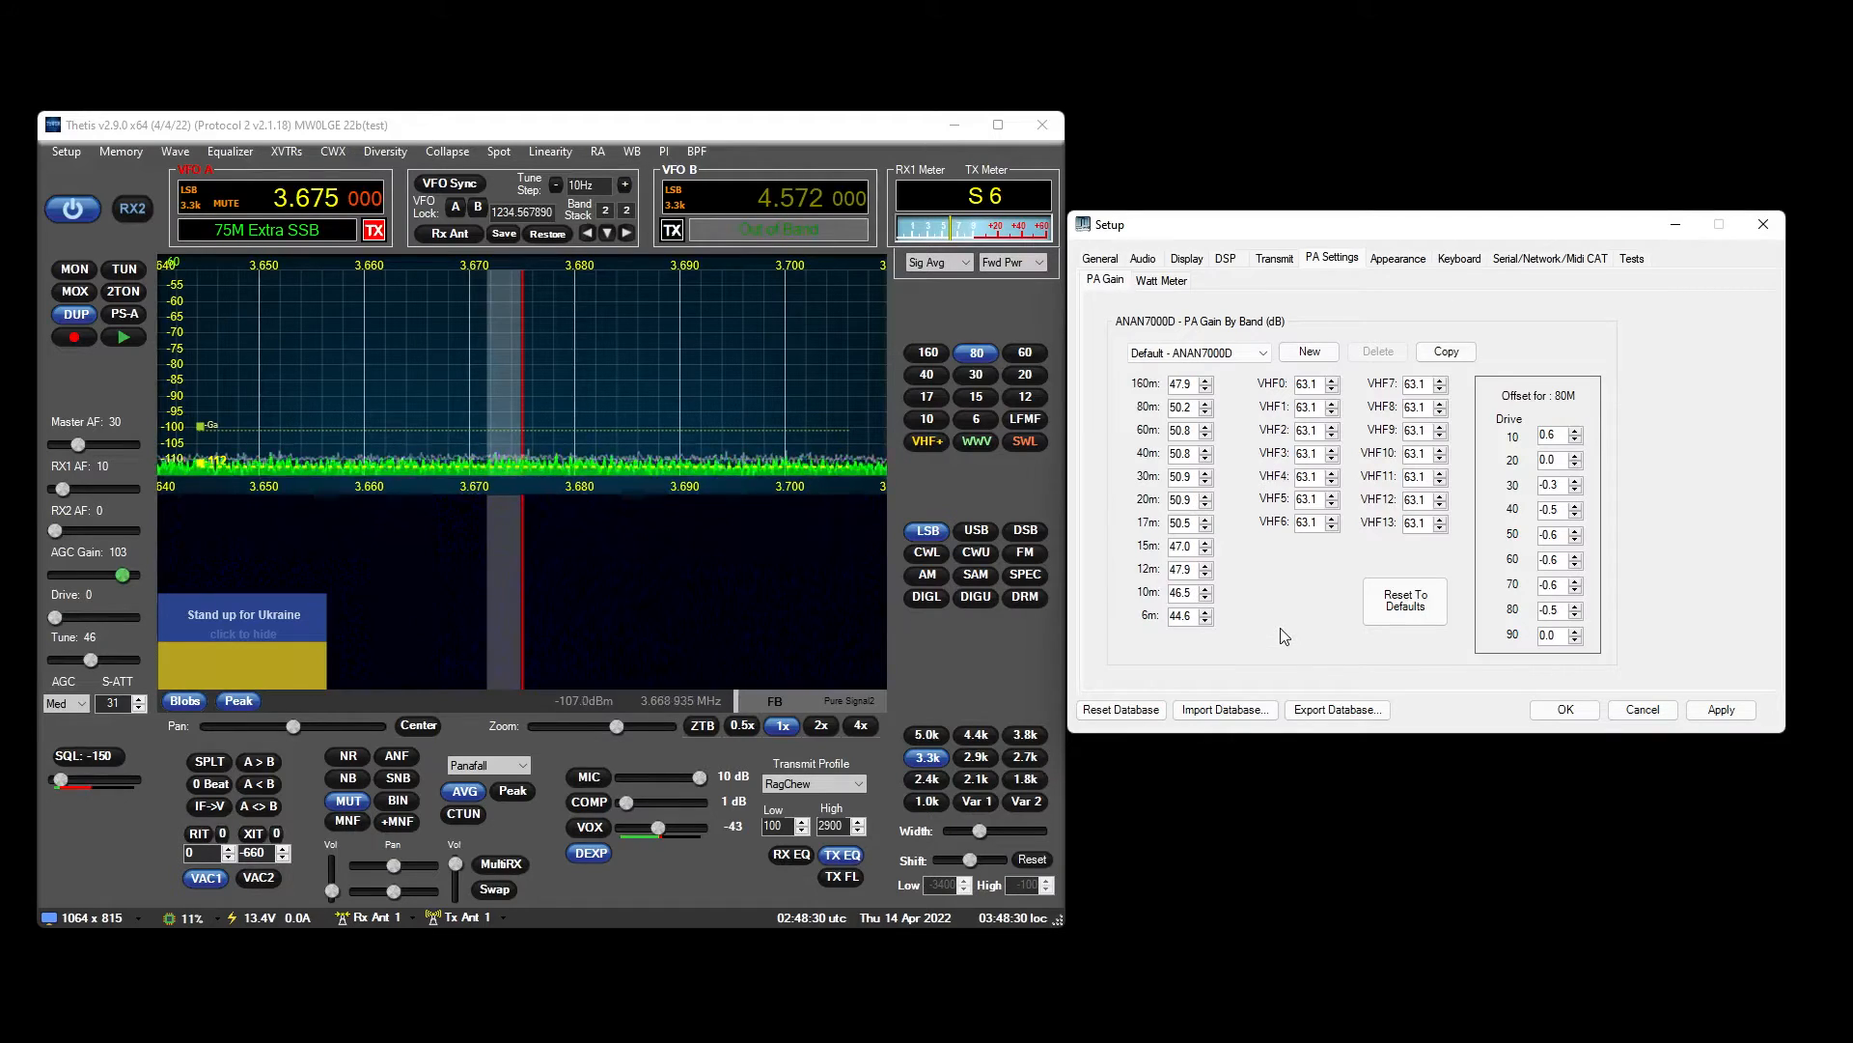
# Create a new PA profile named "NEW 20W".
pyautogui.click(1311, 354)
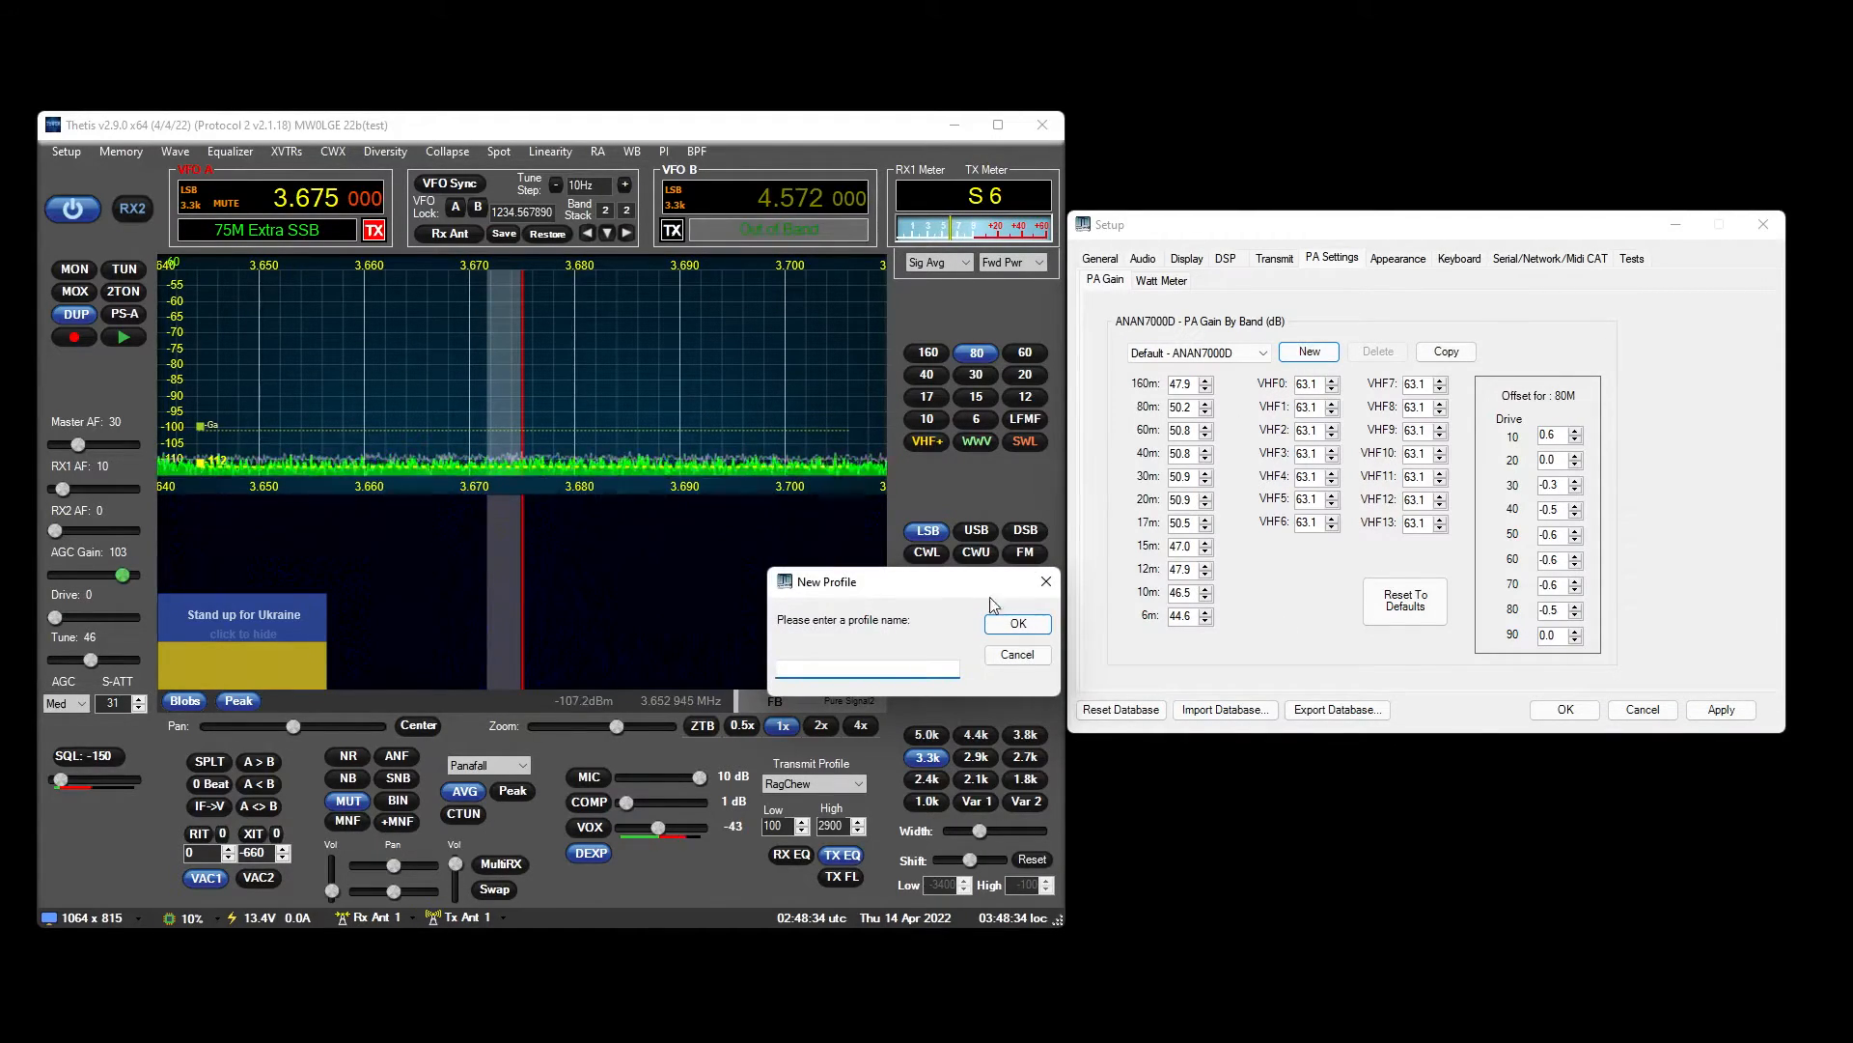
pyautogui.write('NEW 20W')
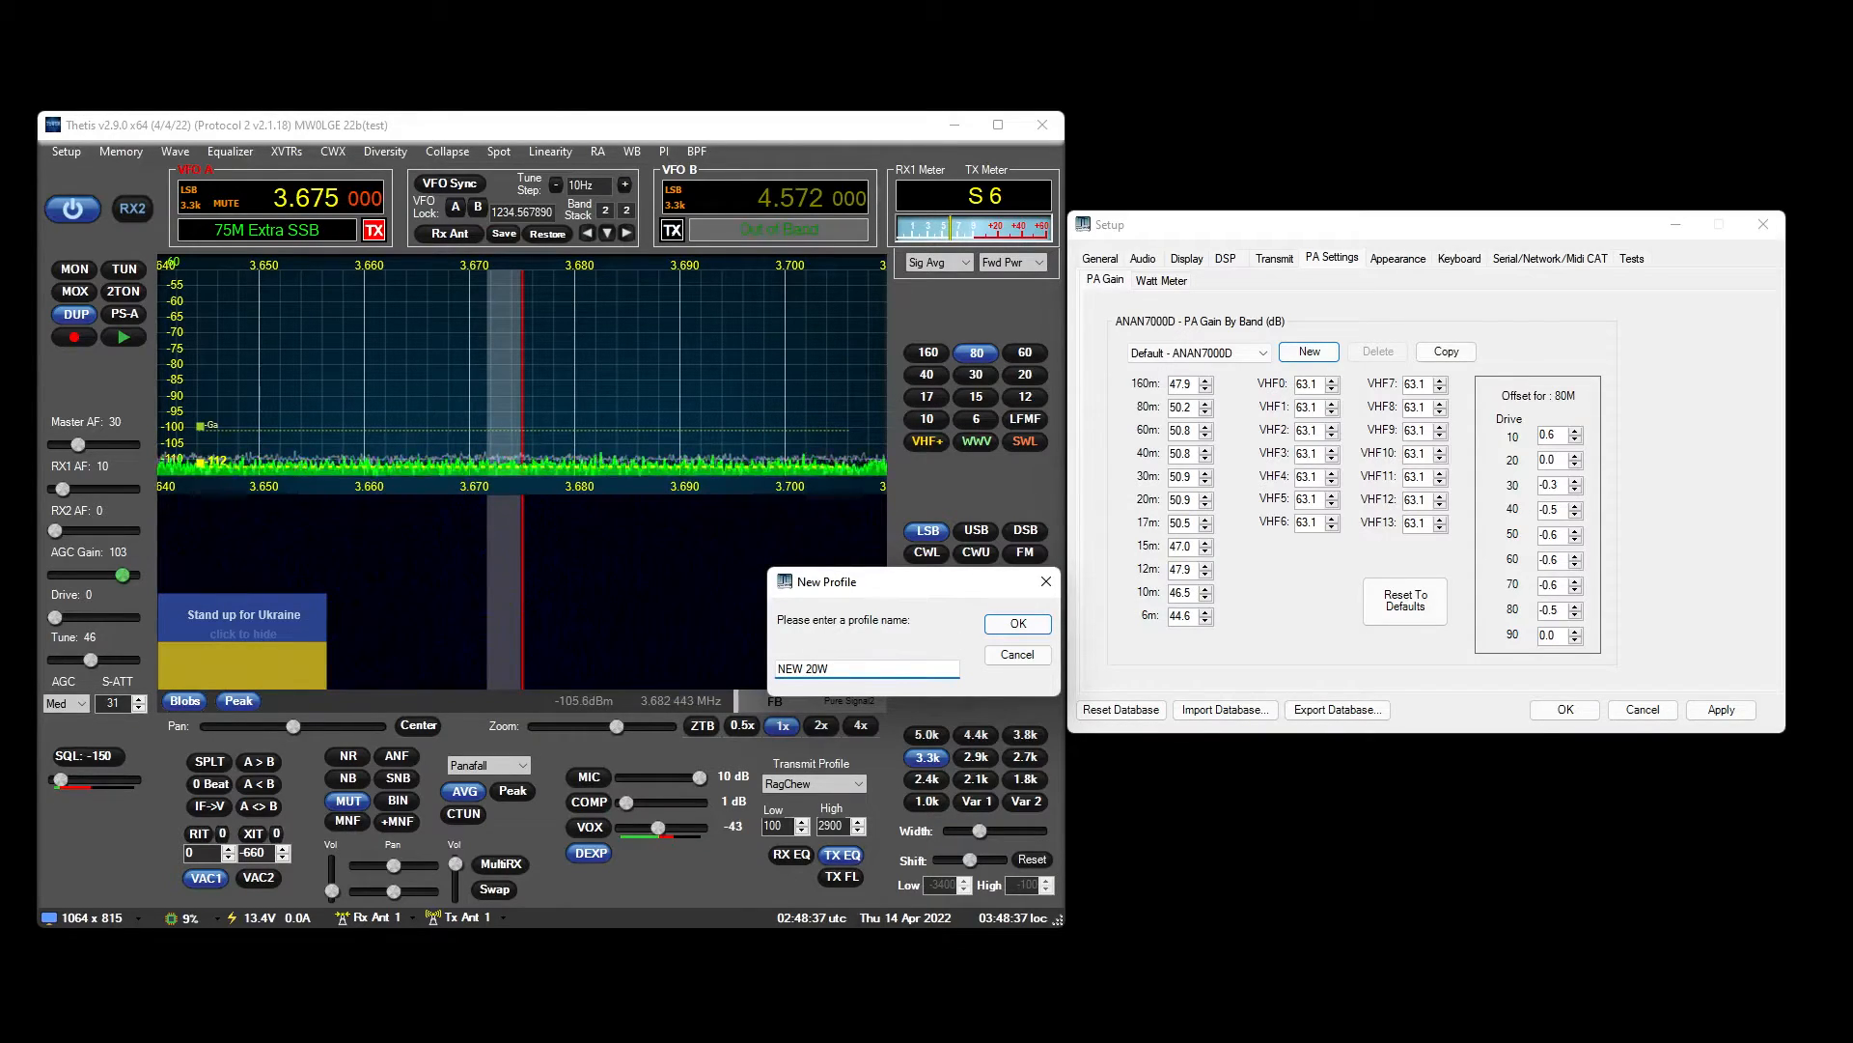
pyautogui.press('Return')
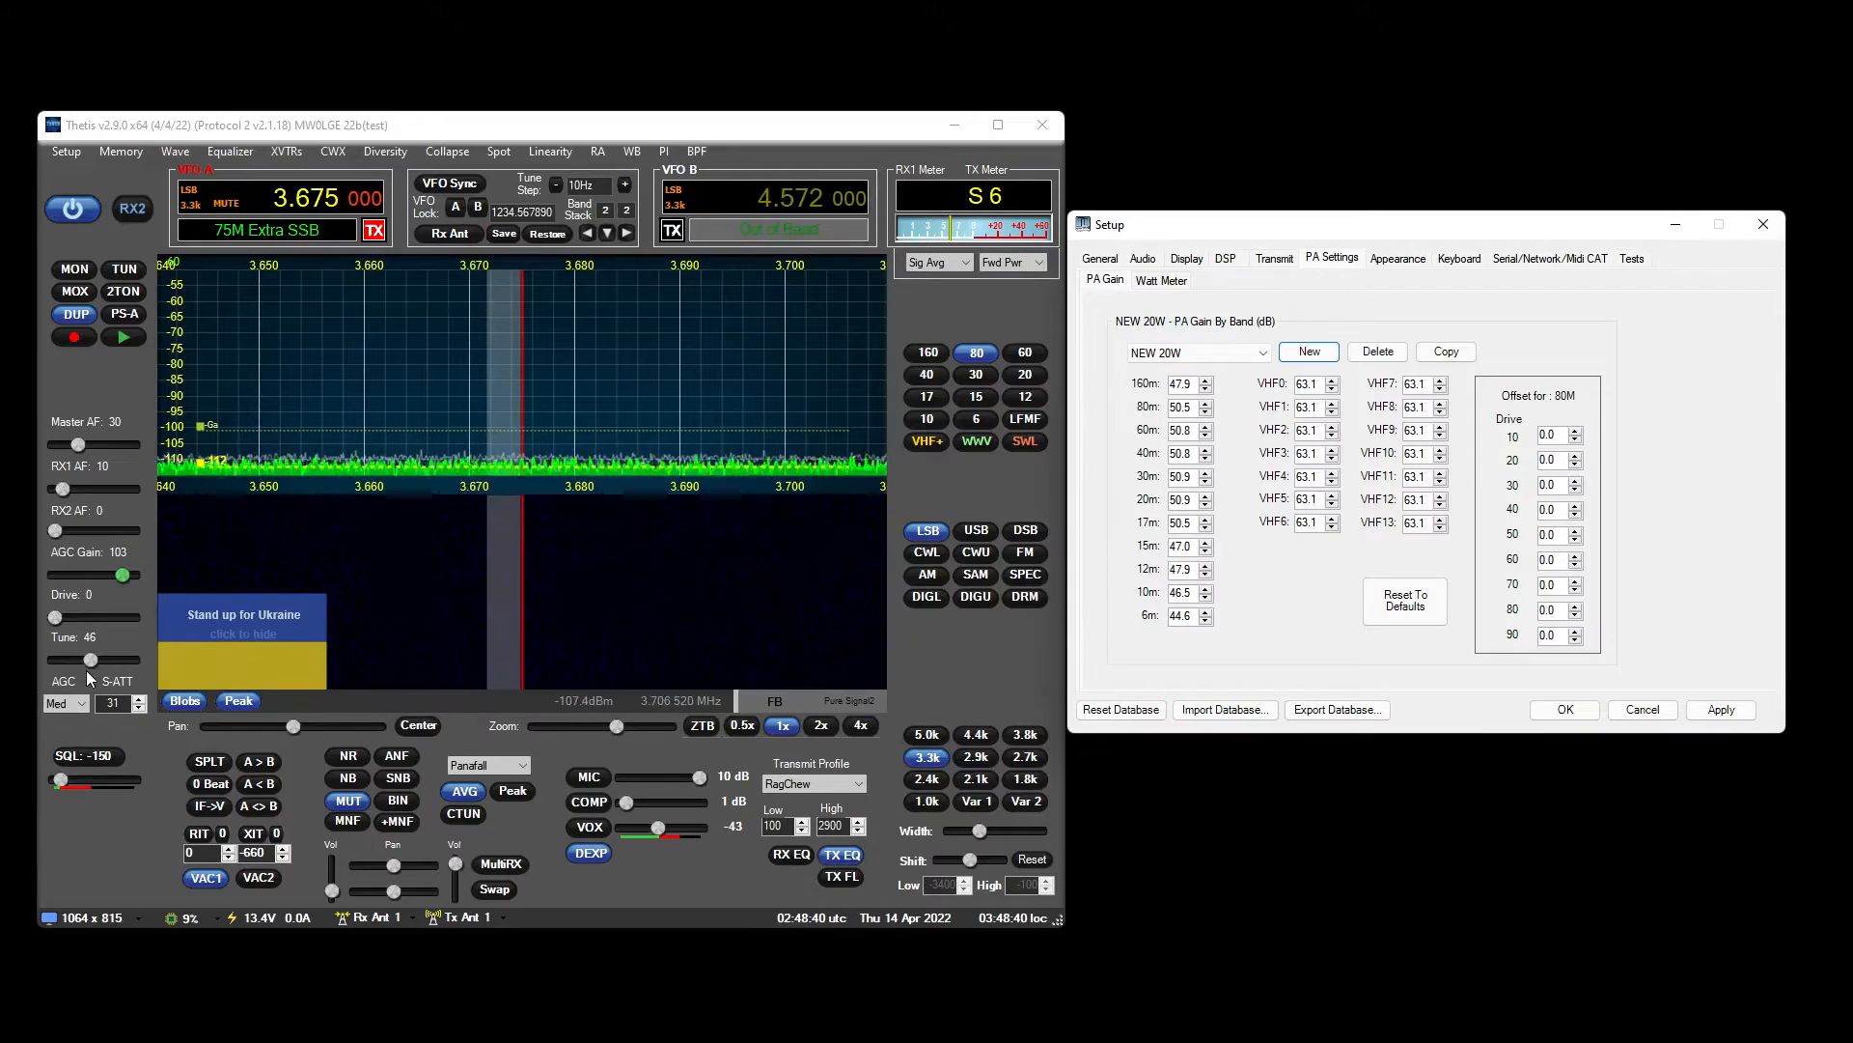
# Transmit a tune carrier at tune level 100, set the 80m PA gain to 57.2, and stop the carrier.
pyautogui.moveTo(90, 659); pyautogui.dragTo(162, 653)
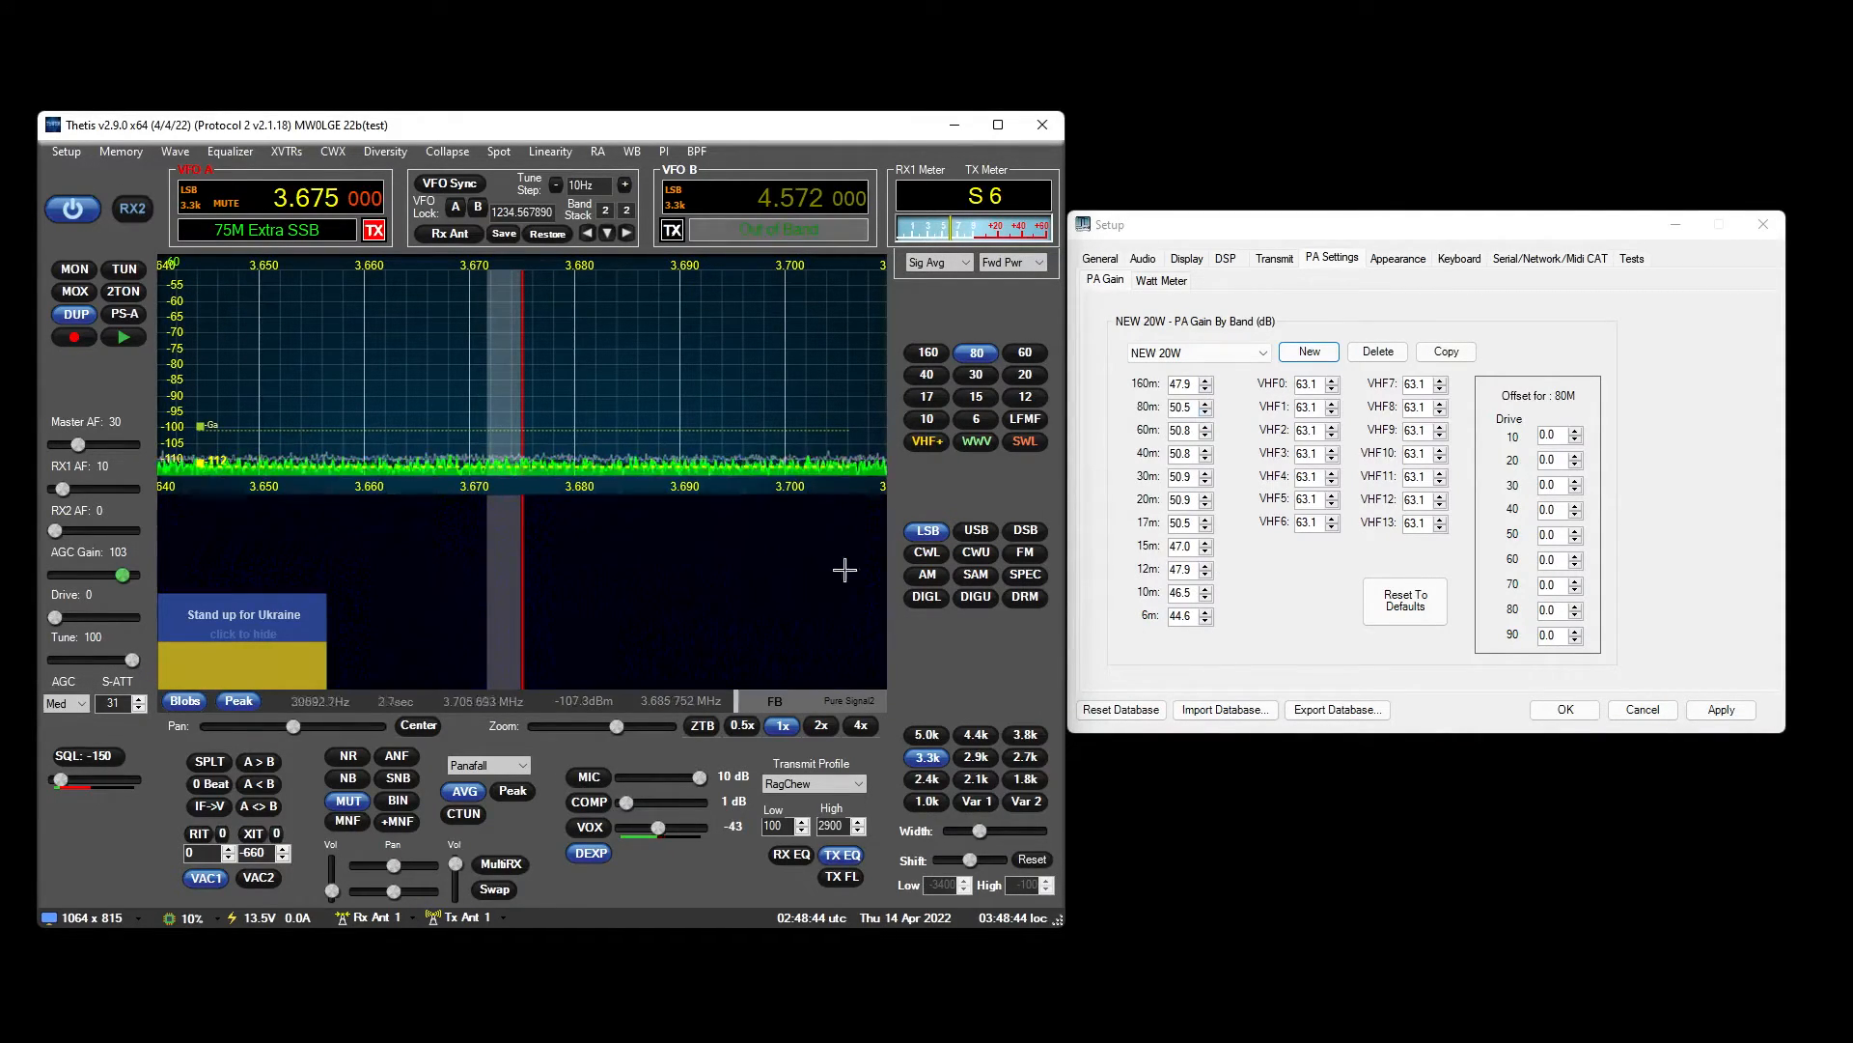
pyautogui.click(124, 270)
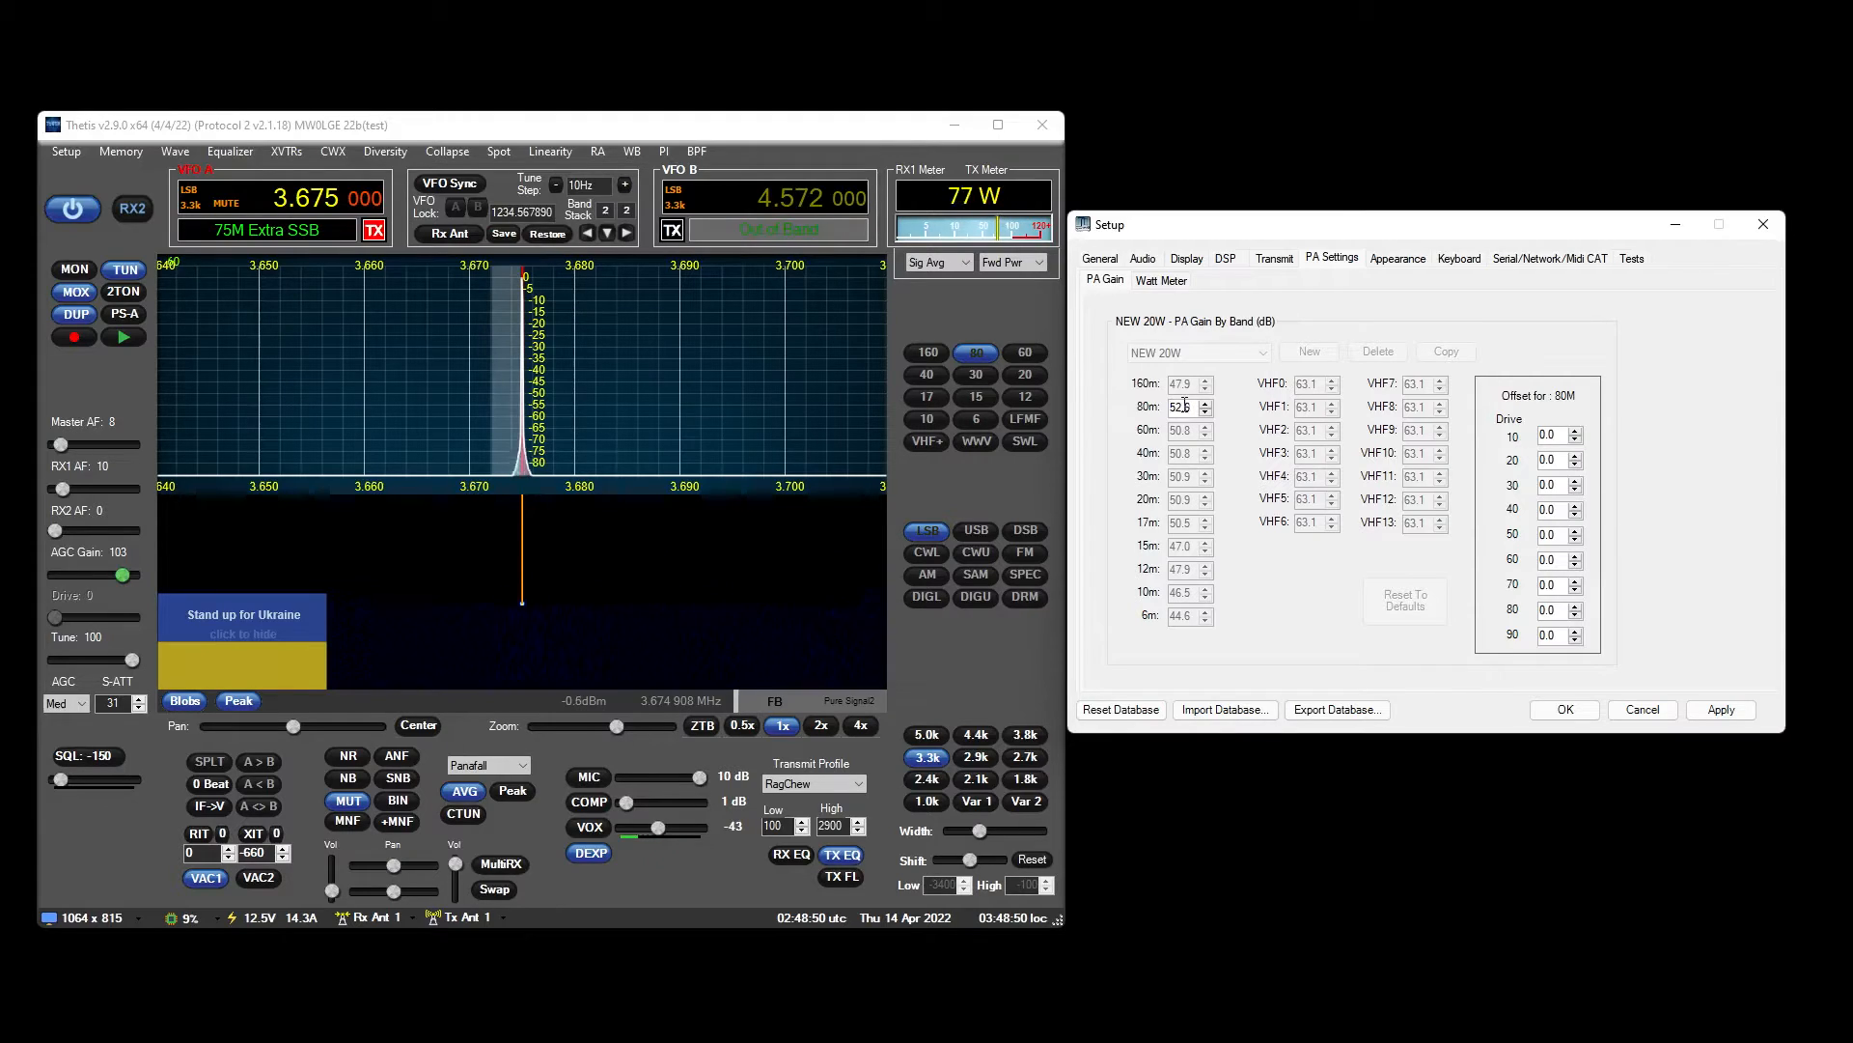
pyautogui.scroll(2, 1184, 407)
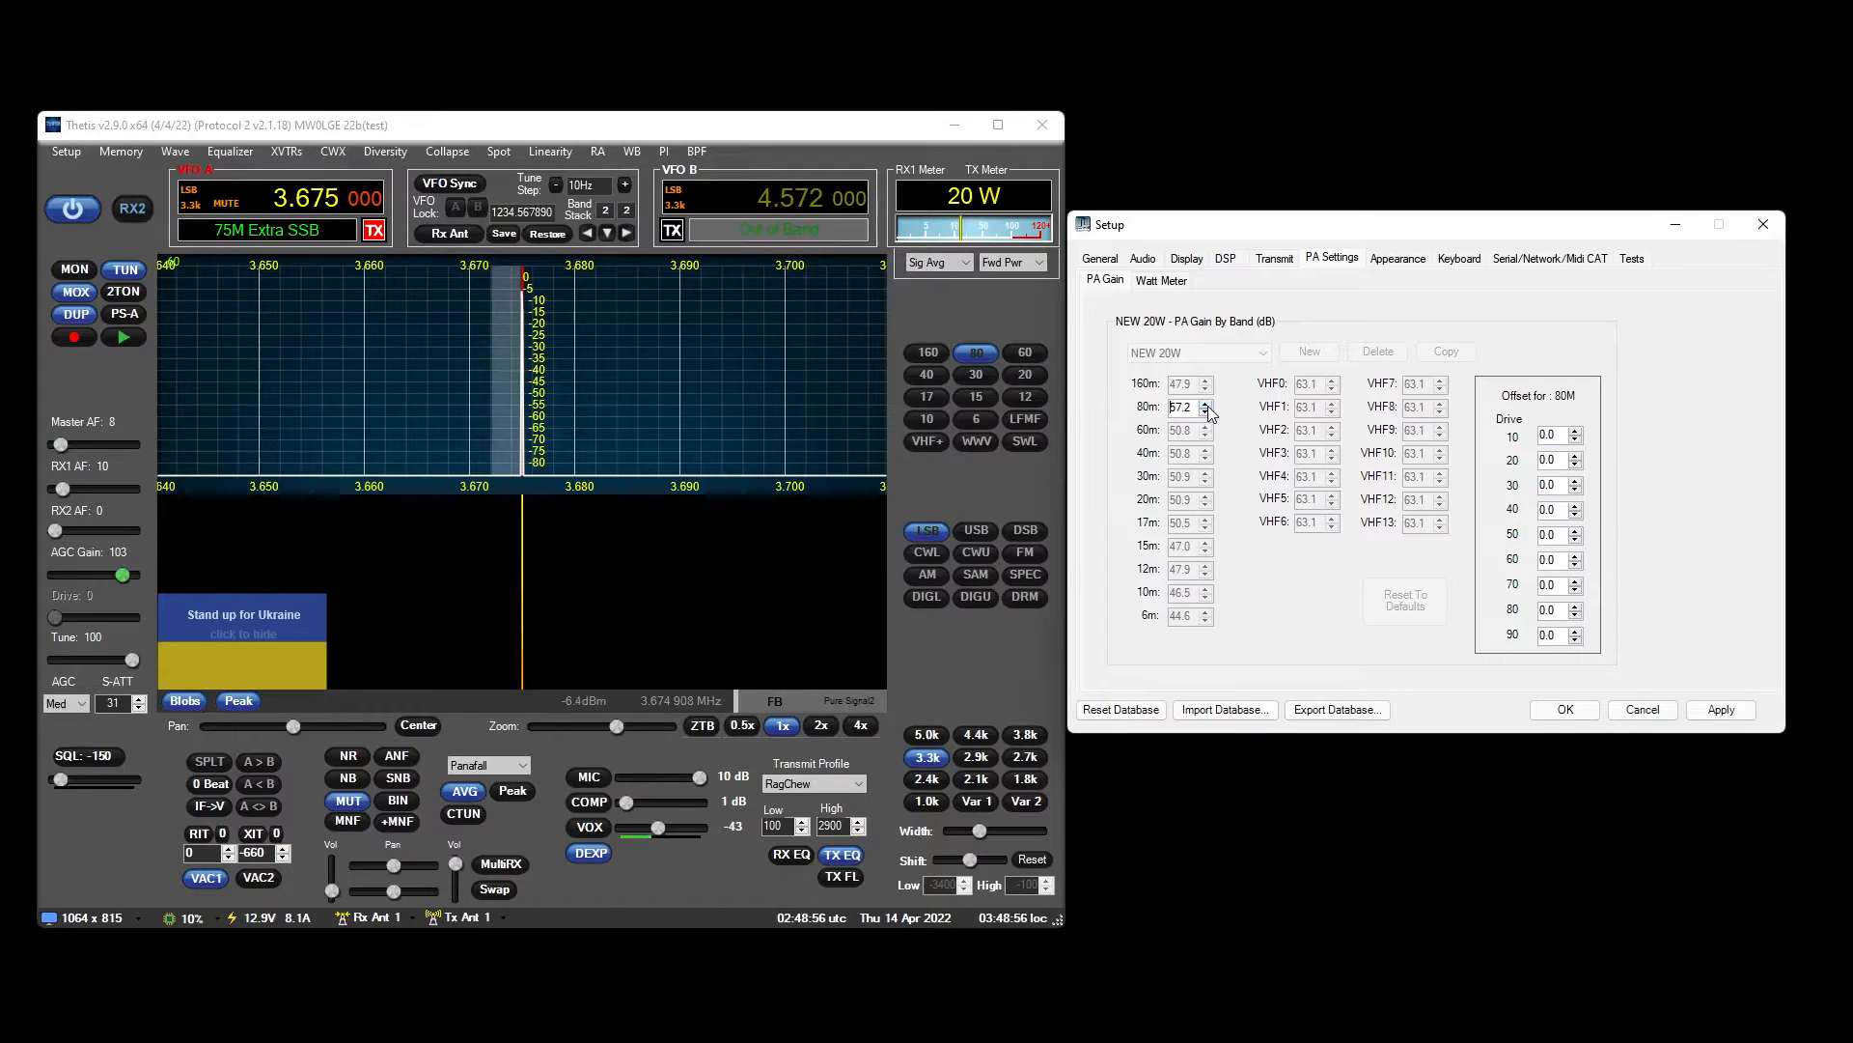
pyautogui.click(130, 271)
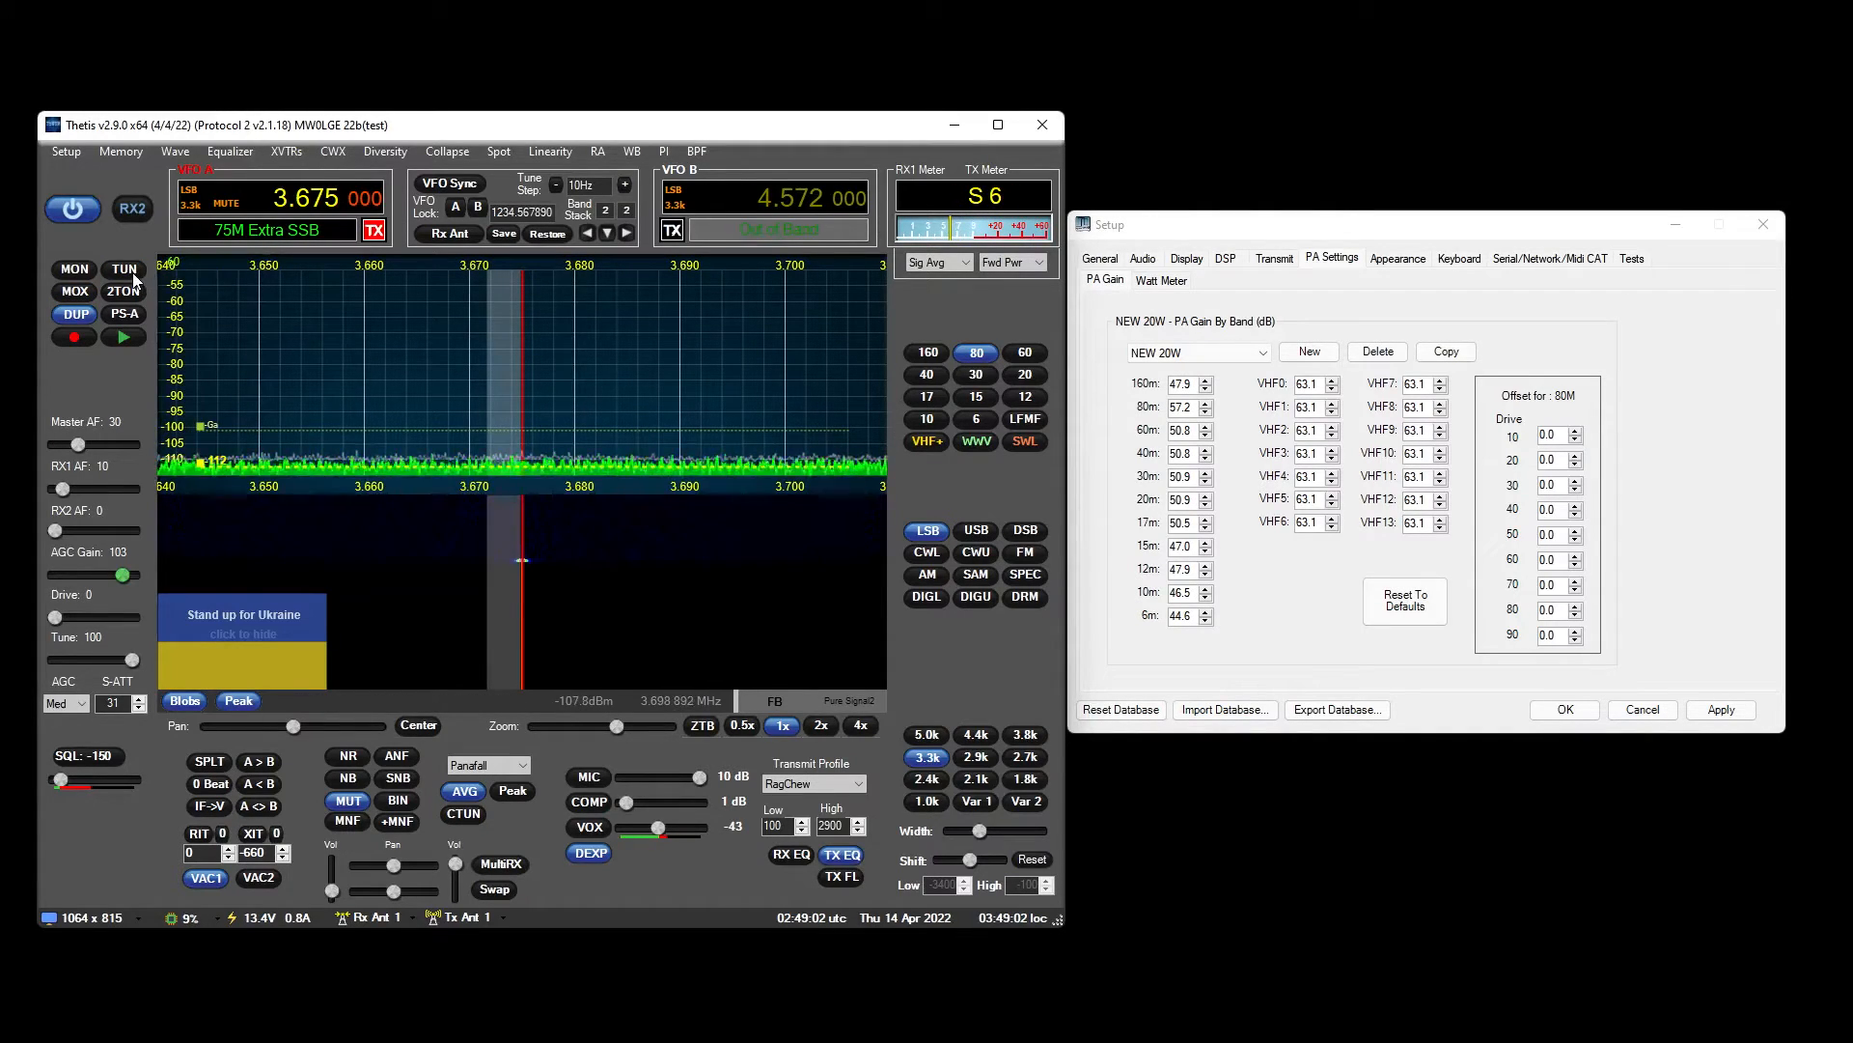
# Transmit a brief tune carrier at level 100 to check the 80m power with the NEW 20W profile.
pyautogui.click(131, 273)
pyautogui.moveTo(130, 659)
pyautogui.mouseDown()
pyautogui.moveTo(19, 656)
pyautogui.moveTo(137, 656)
pyautogui.mouseUp()
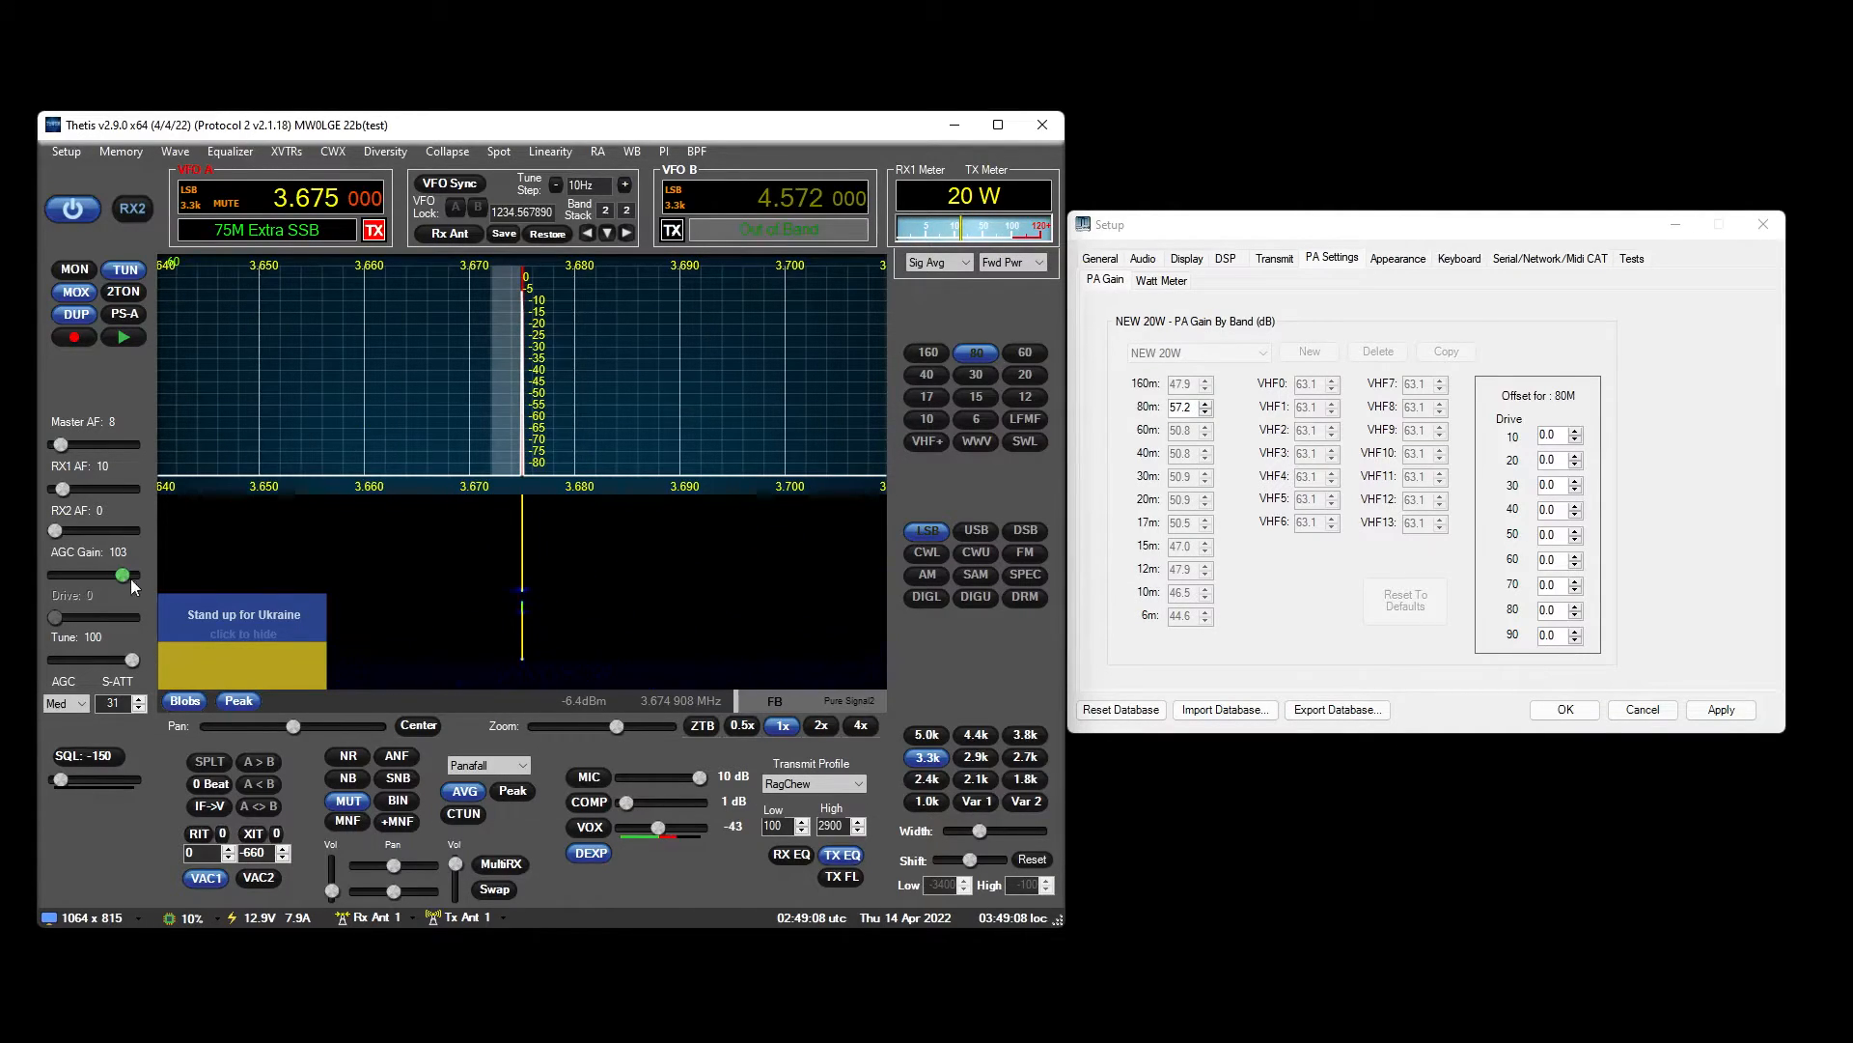
pyautogui.click(136, 270)
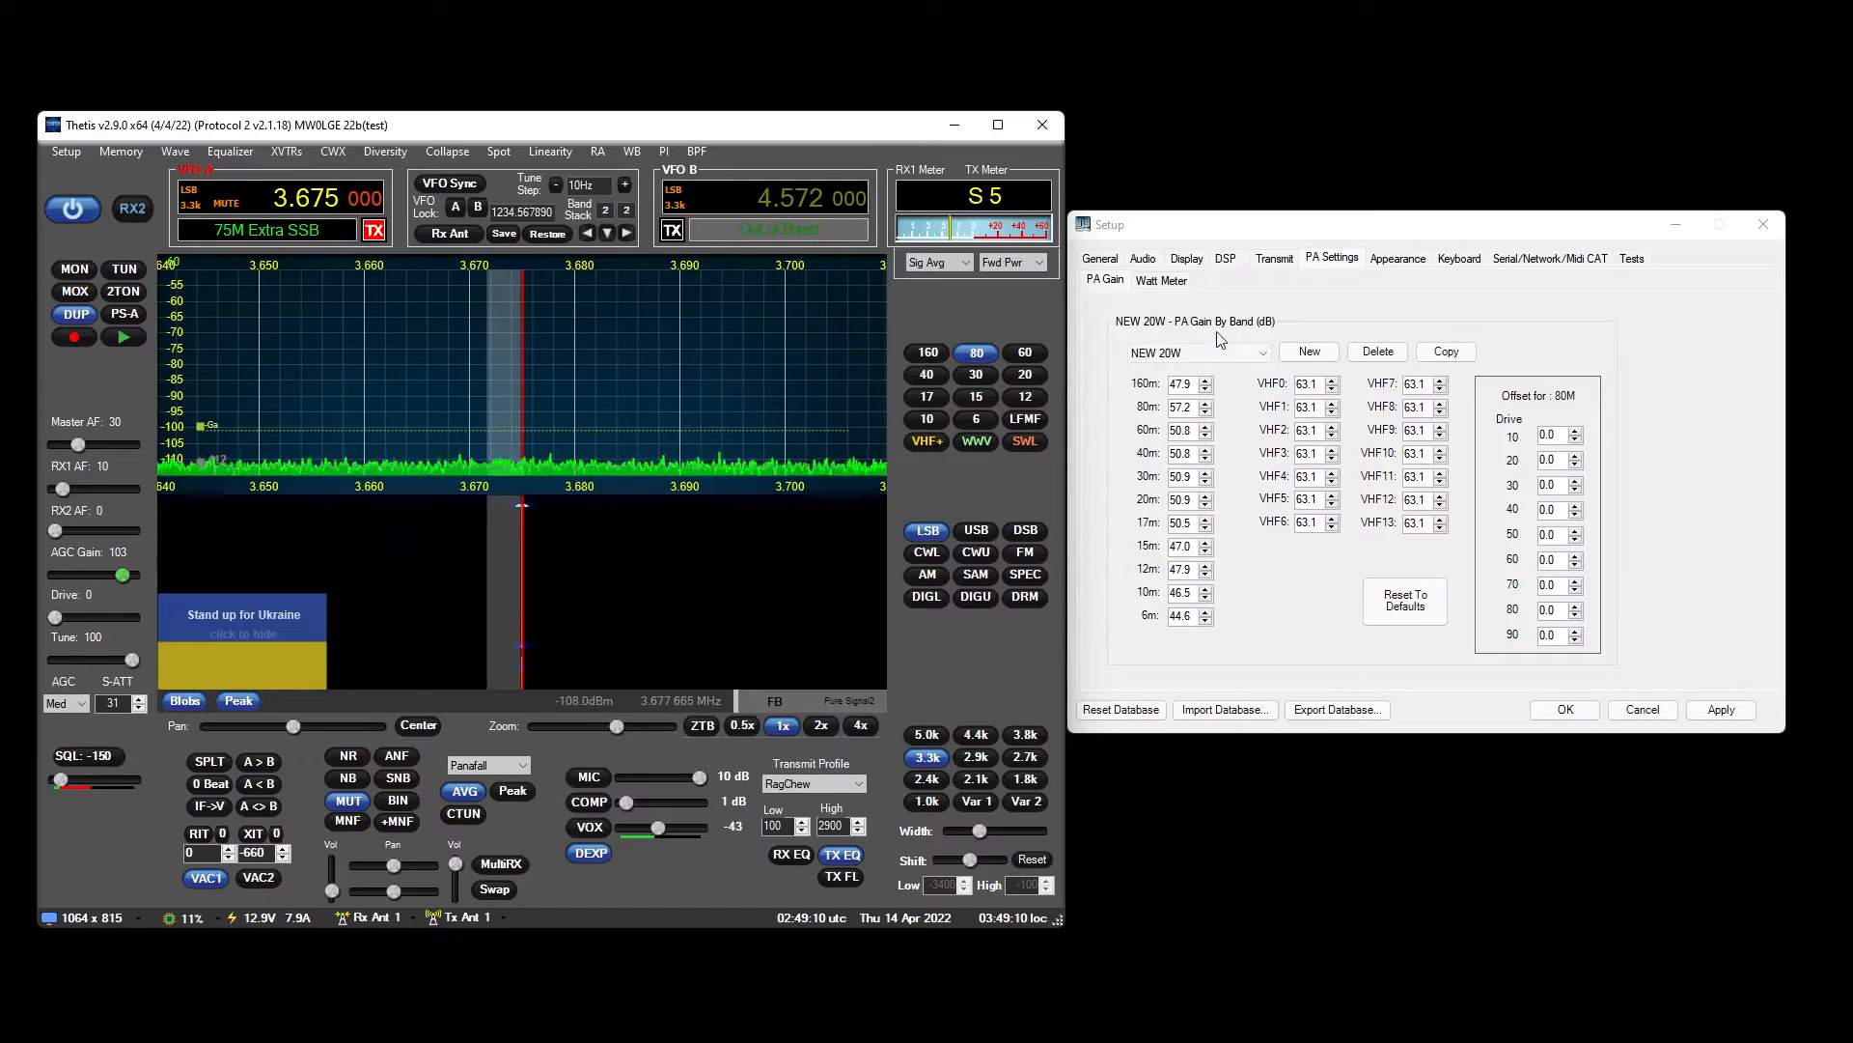
# Briefly transmit with the Default - ANAN7000D profile to compare its 80m power, and return to the NEW 20W profile.
pyautogui.click(1214, 355)
pyautogui.click(1211, 370)
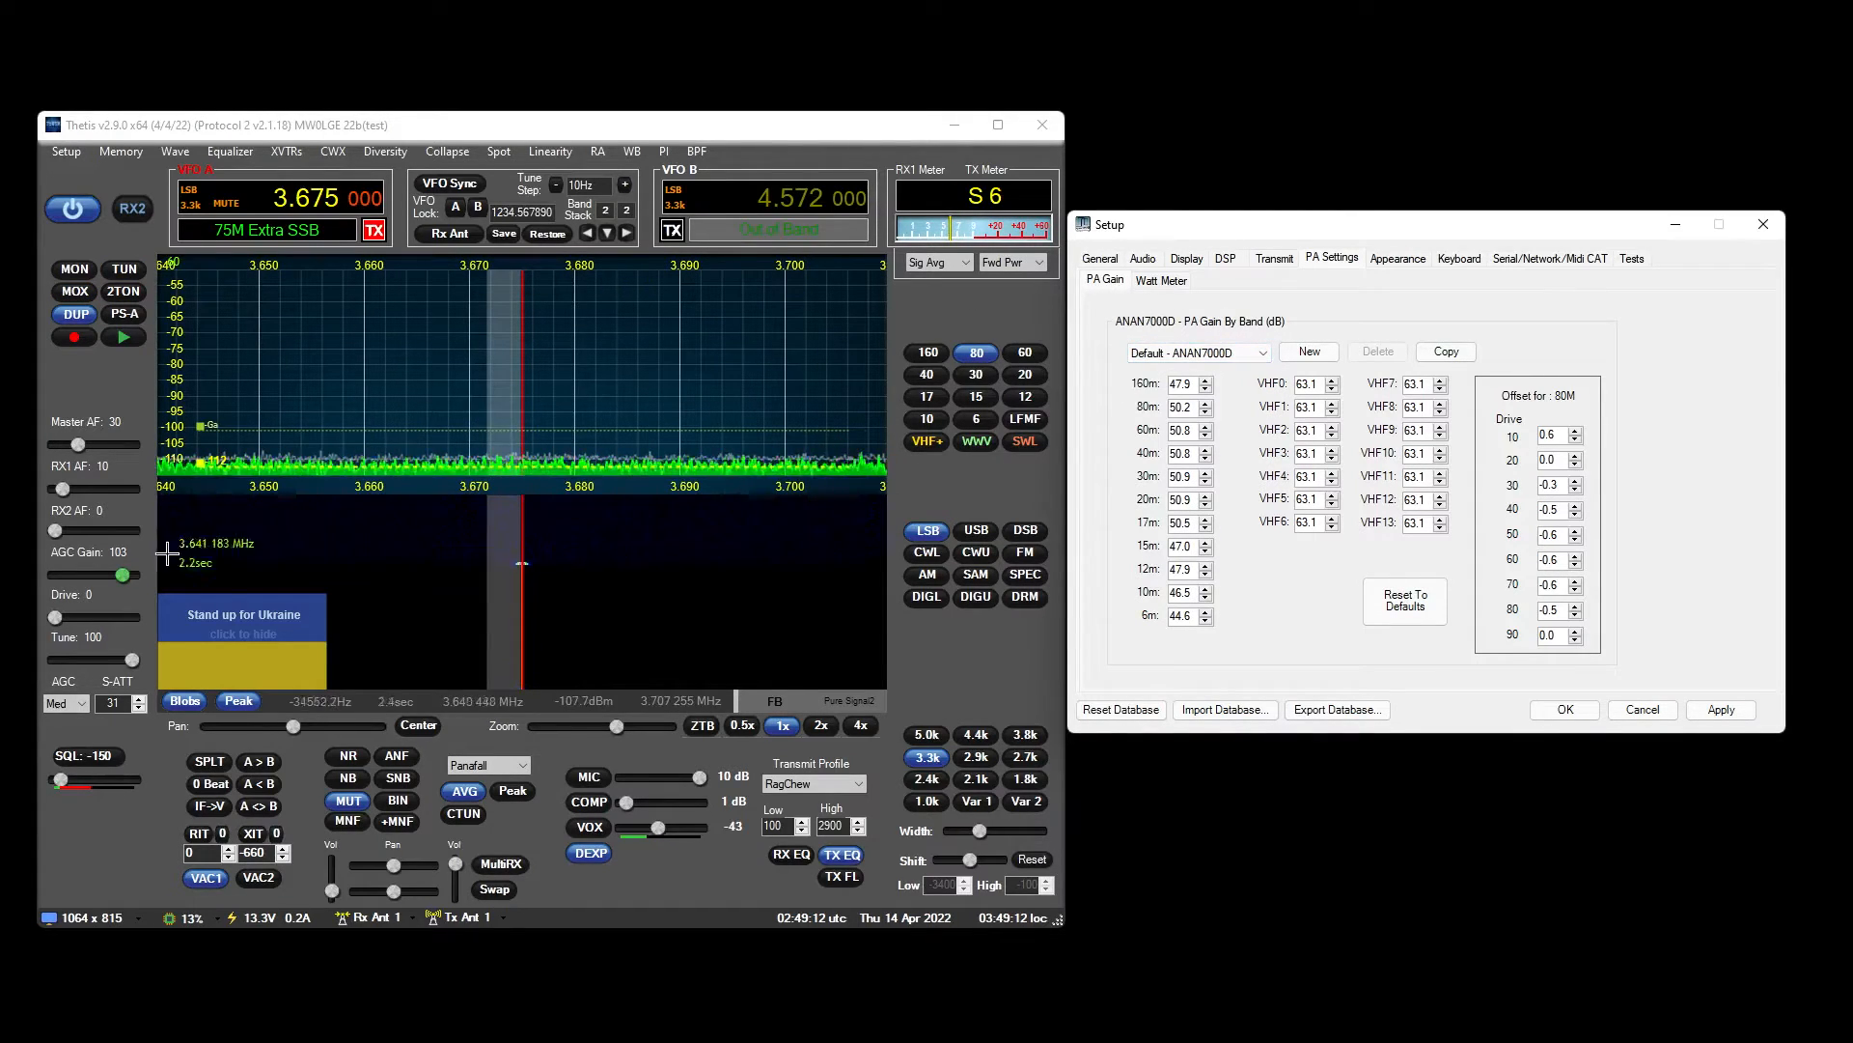
pyautogui.click(136, 271)
pyautogui.click(135, 271)
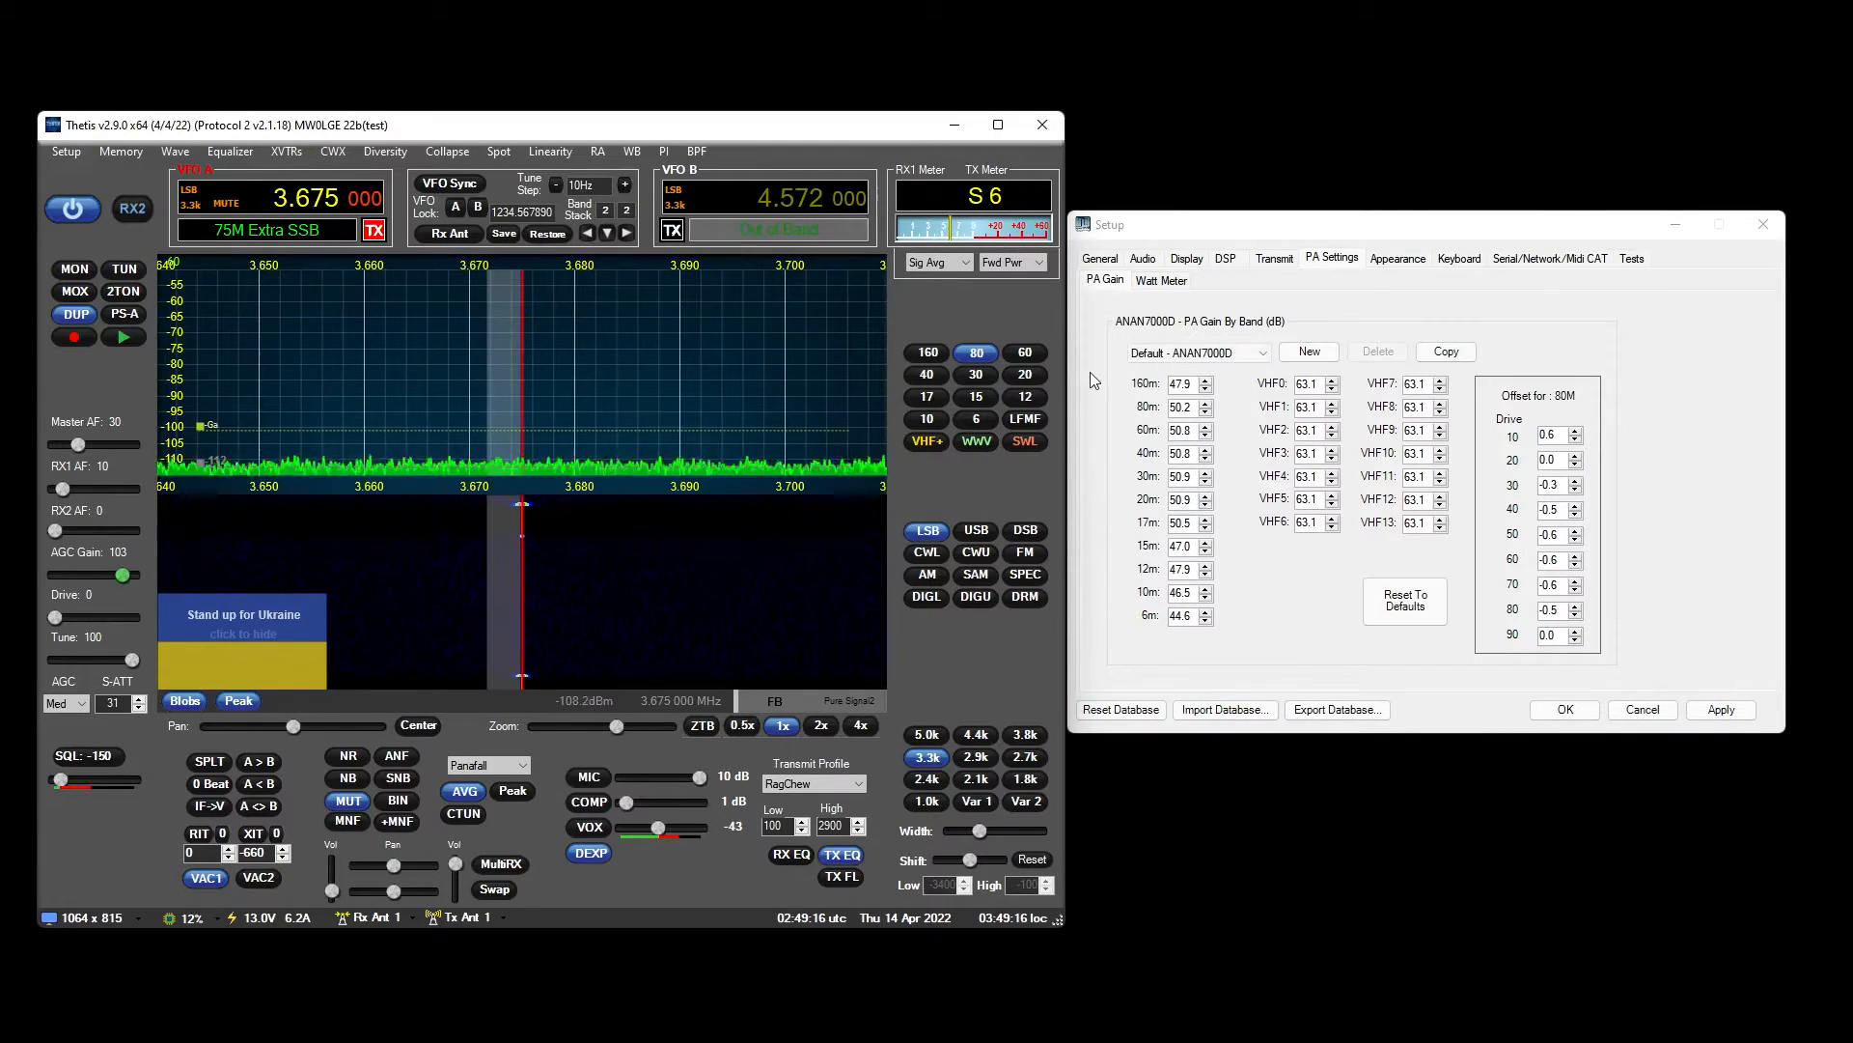
pyautogui.click(1197, 352)
pyautogui.click(1185, 434)
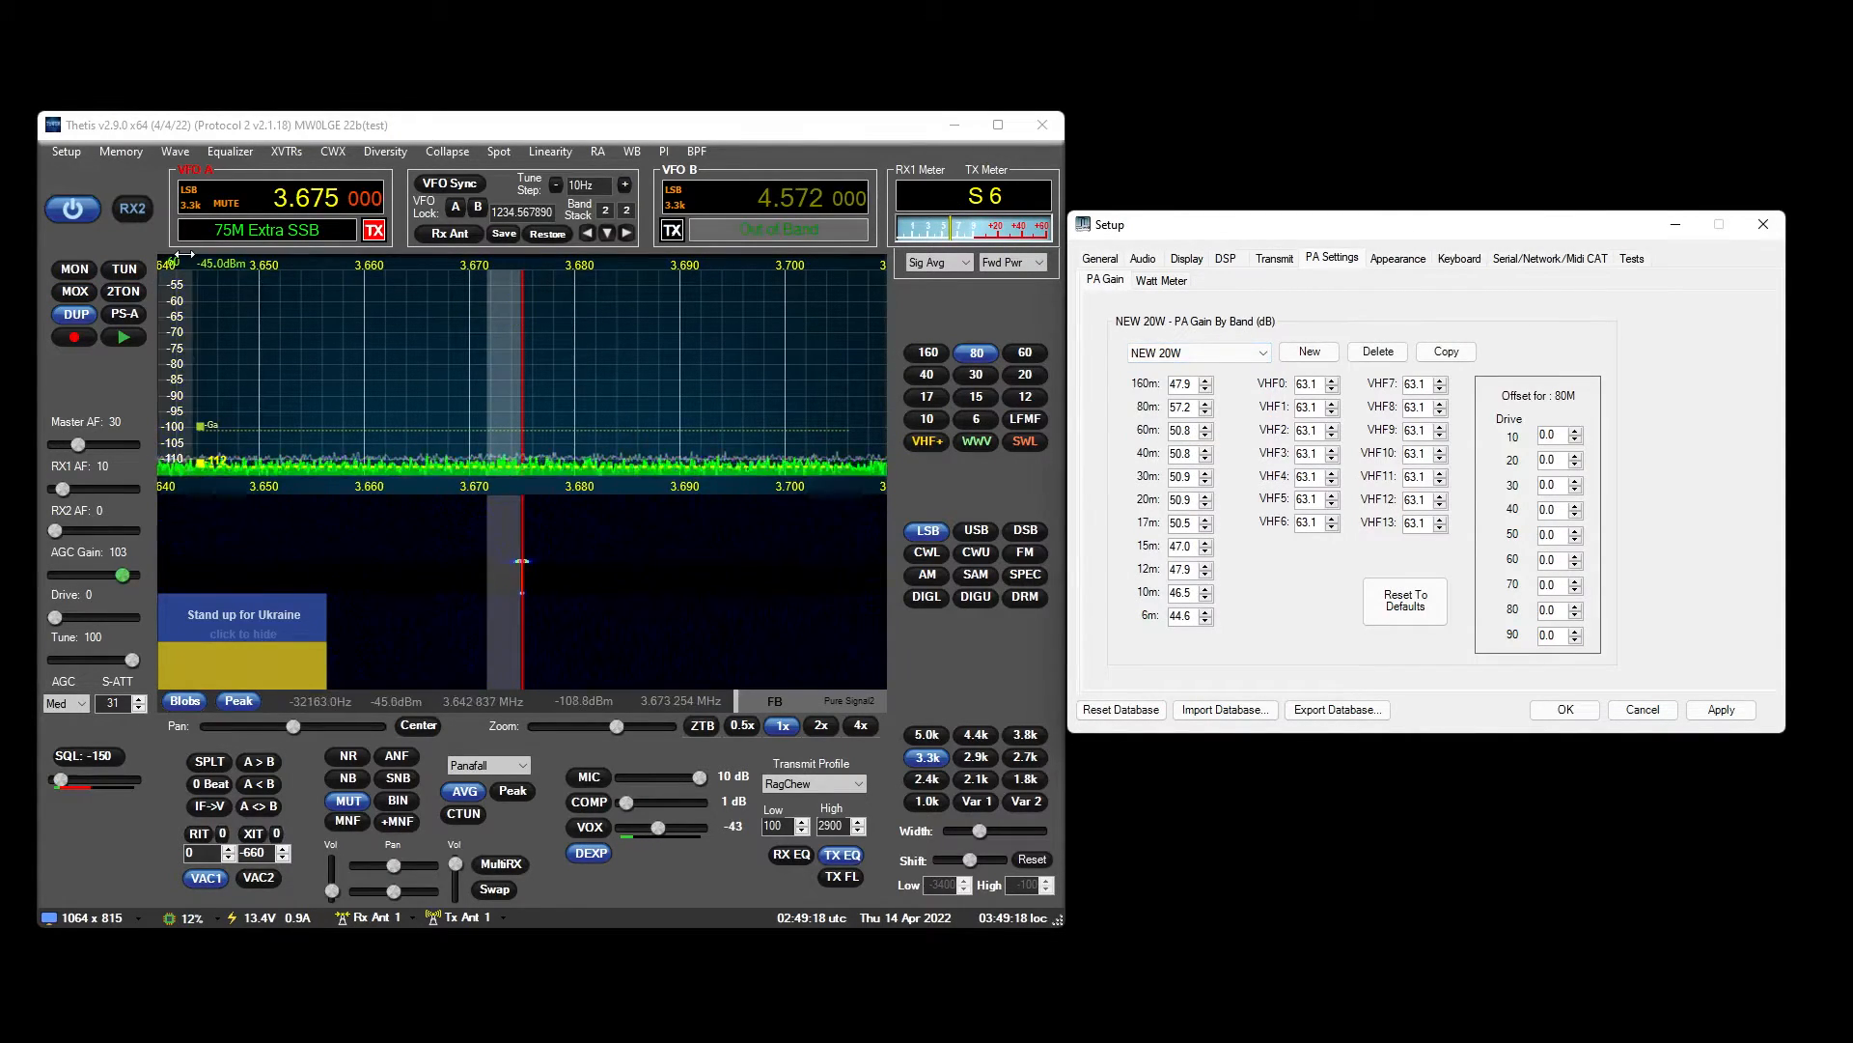
# While transmitting, set the 80m offsets to 3.0 at drive 10, 2.1 at 20, 1.5 at 30, 0.9 at 40, and 0.6 at 50, 60 and 70.
pyautogui.click(129, 271)
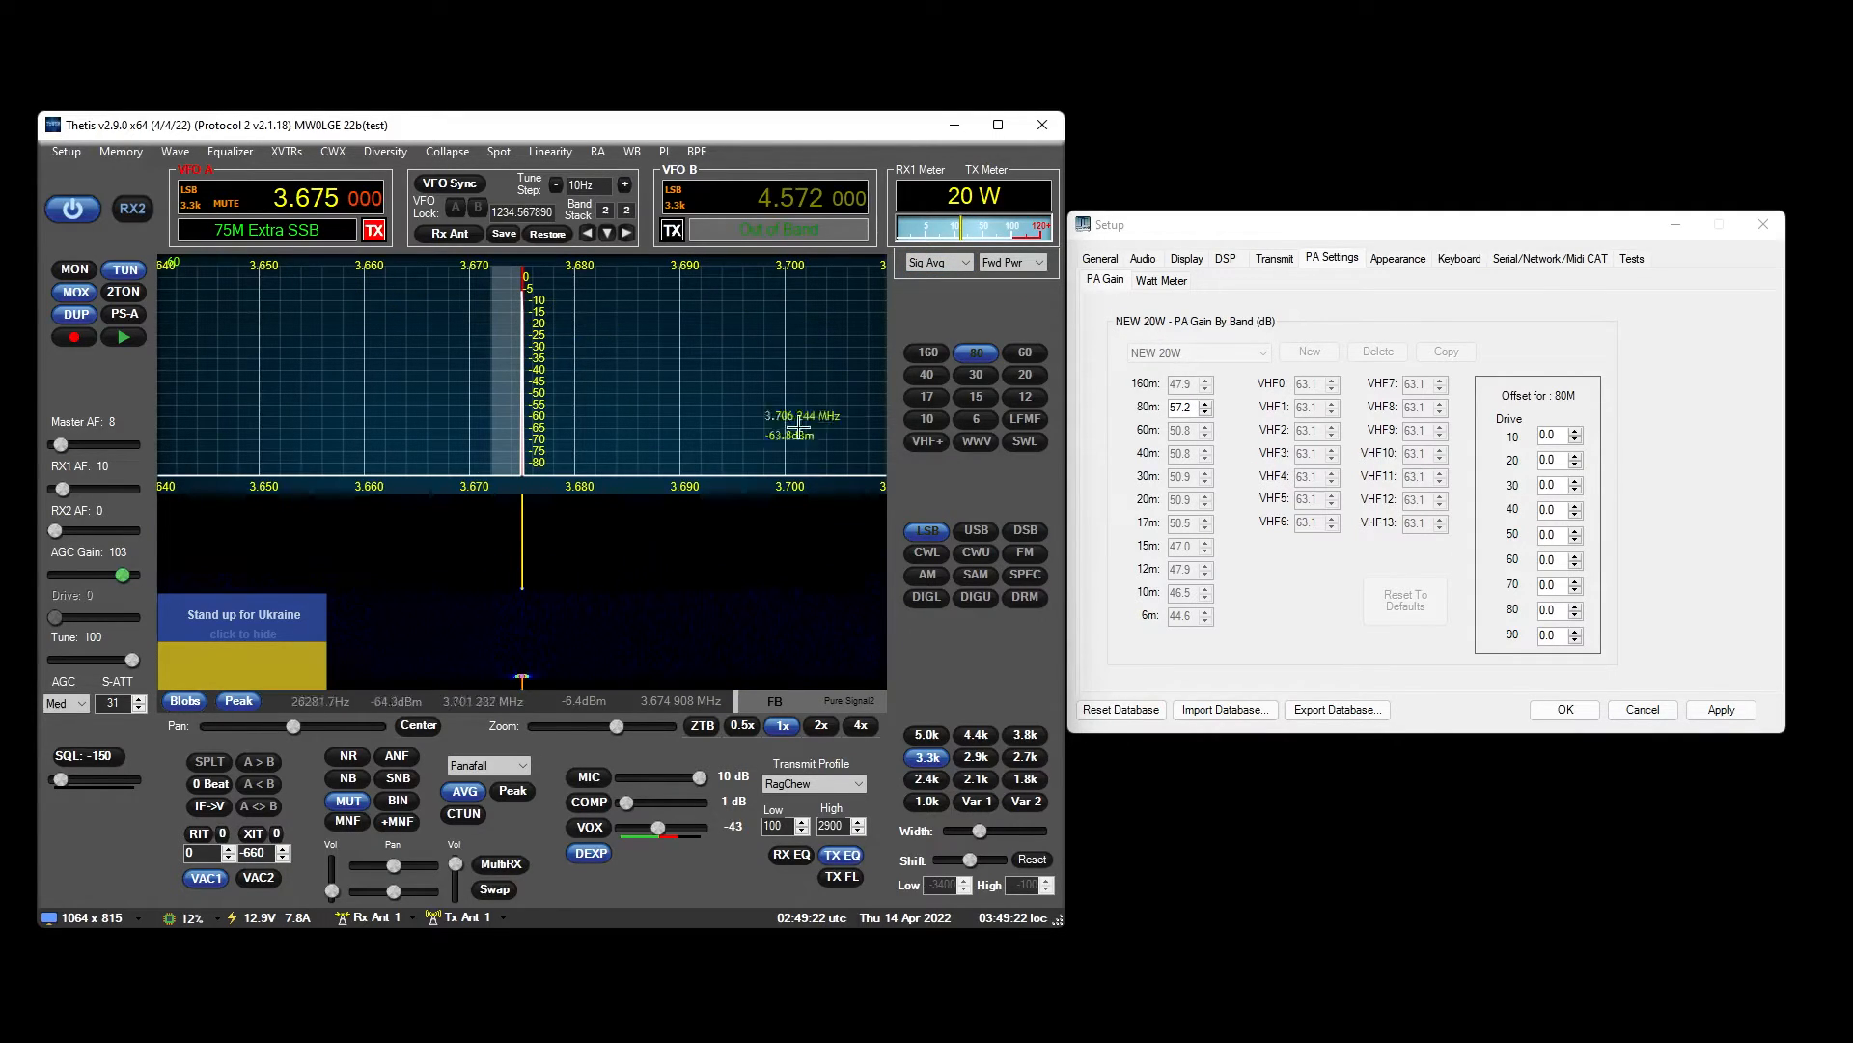
pyautogui.click(1561, 533)
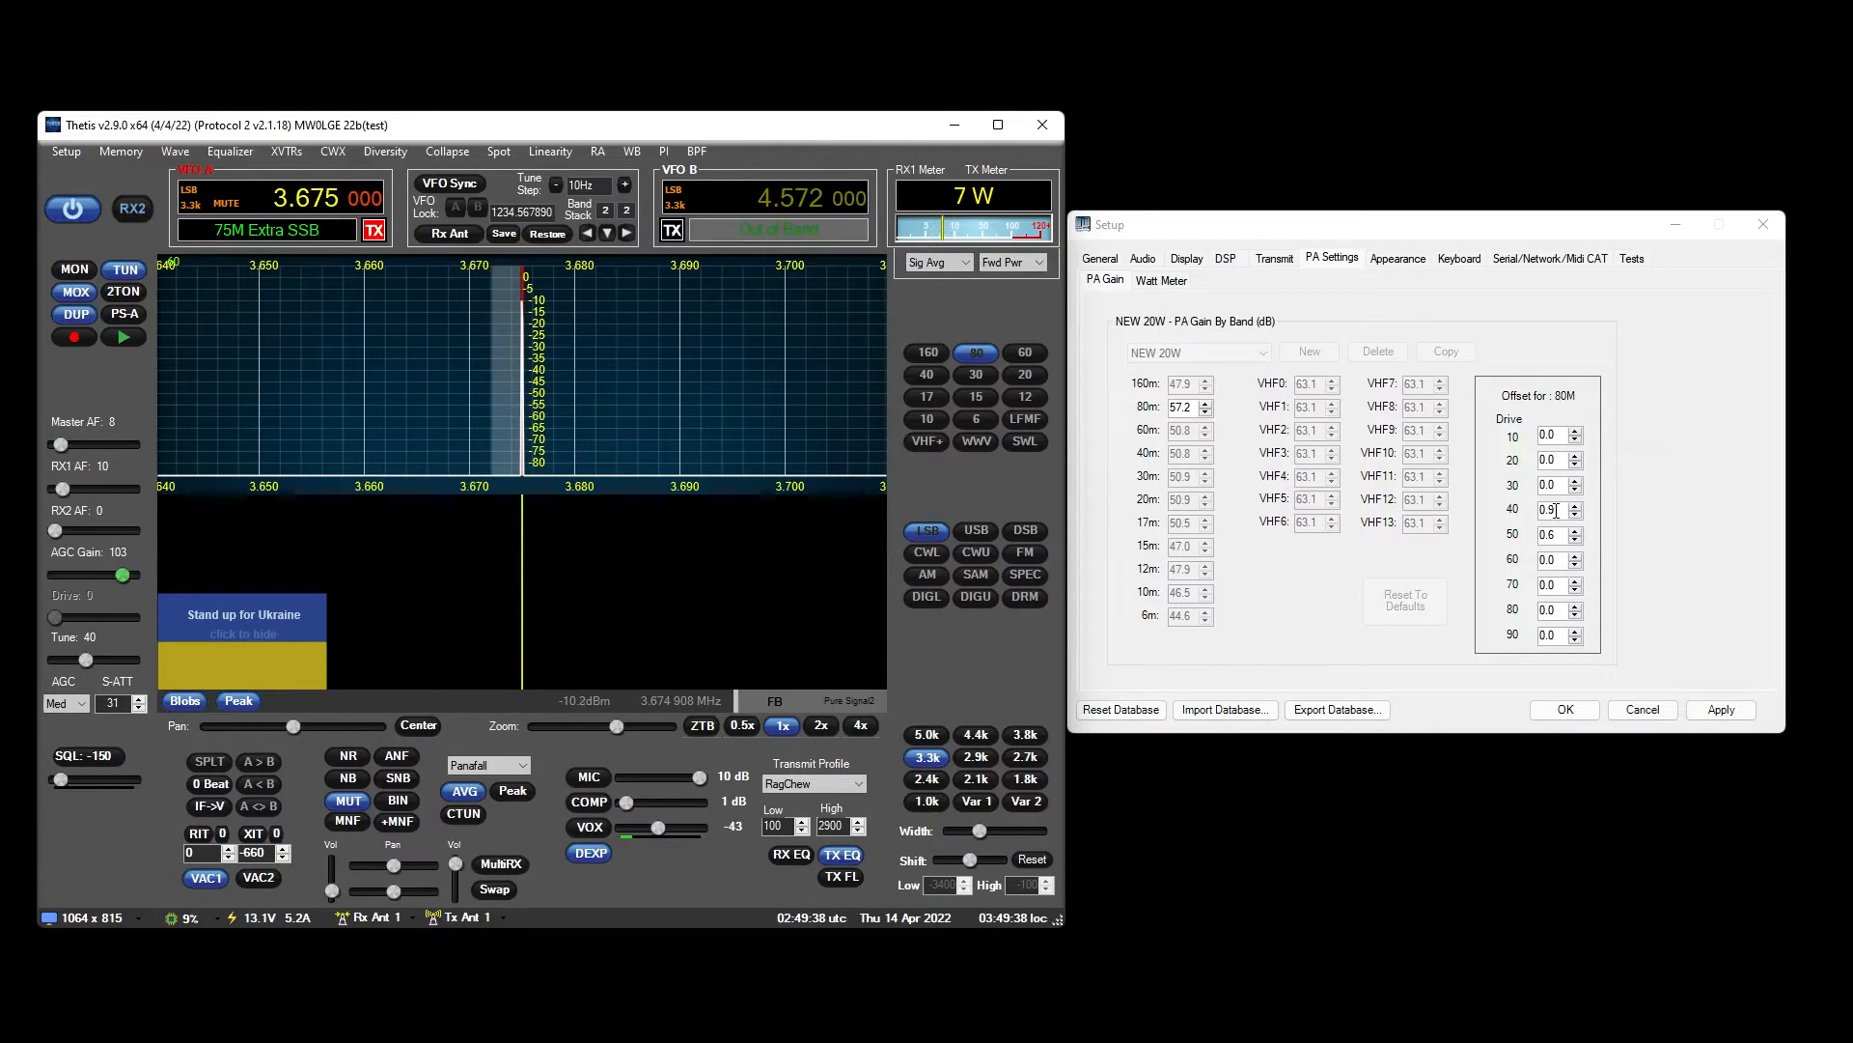
pyautogui.scroll(1, 1559, 488)
pyautogui.press('BackSpace')
pyautogui.write('3')
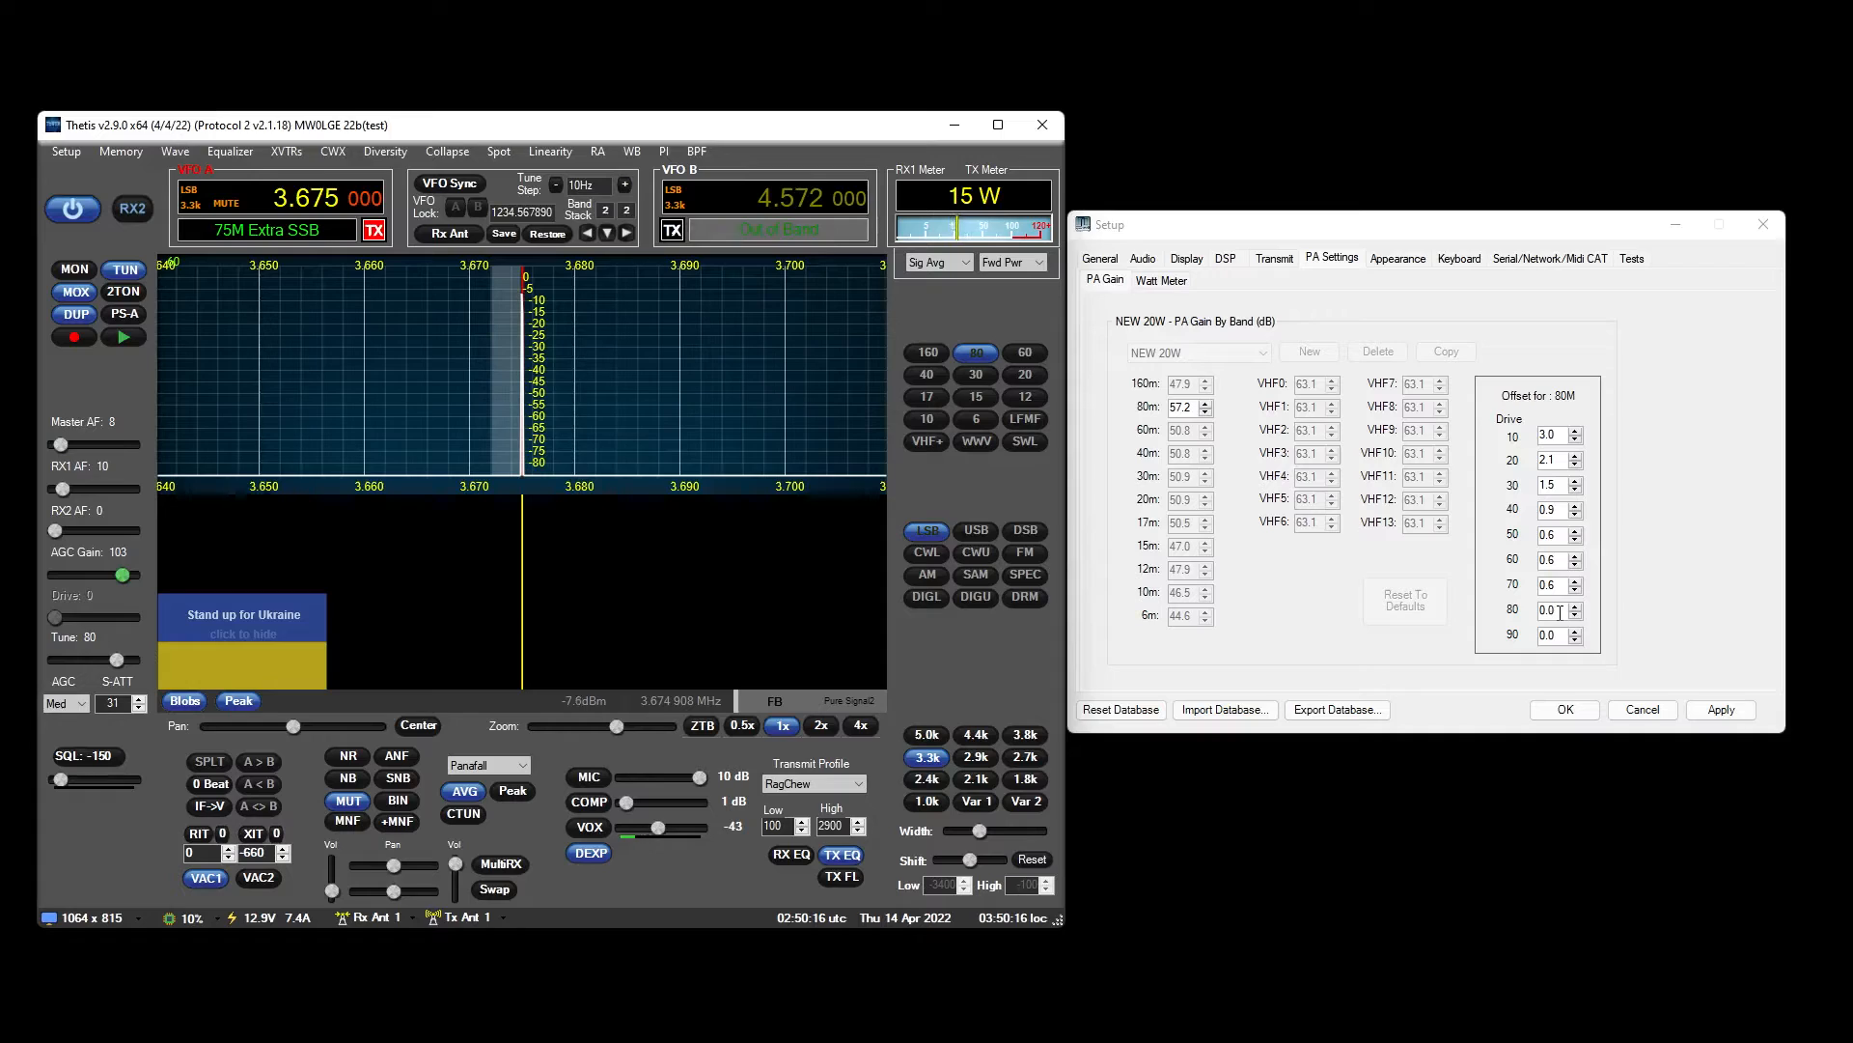
# Set the 80m offset at drive 80 to 0.3, check the power at tune level 90, and stop the tune carrier.
pyautogui.scroll(1, 1560, 612)
pyautogui.press('BackSpace')
pyautogui.write('0')
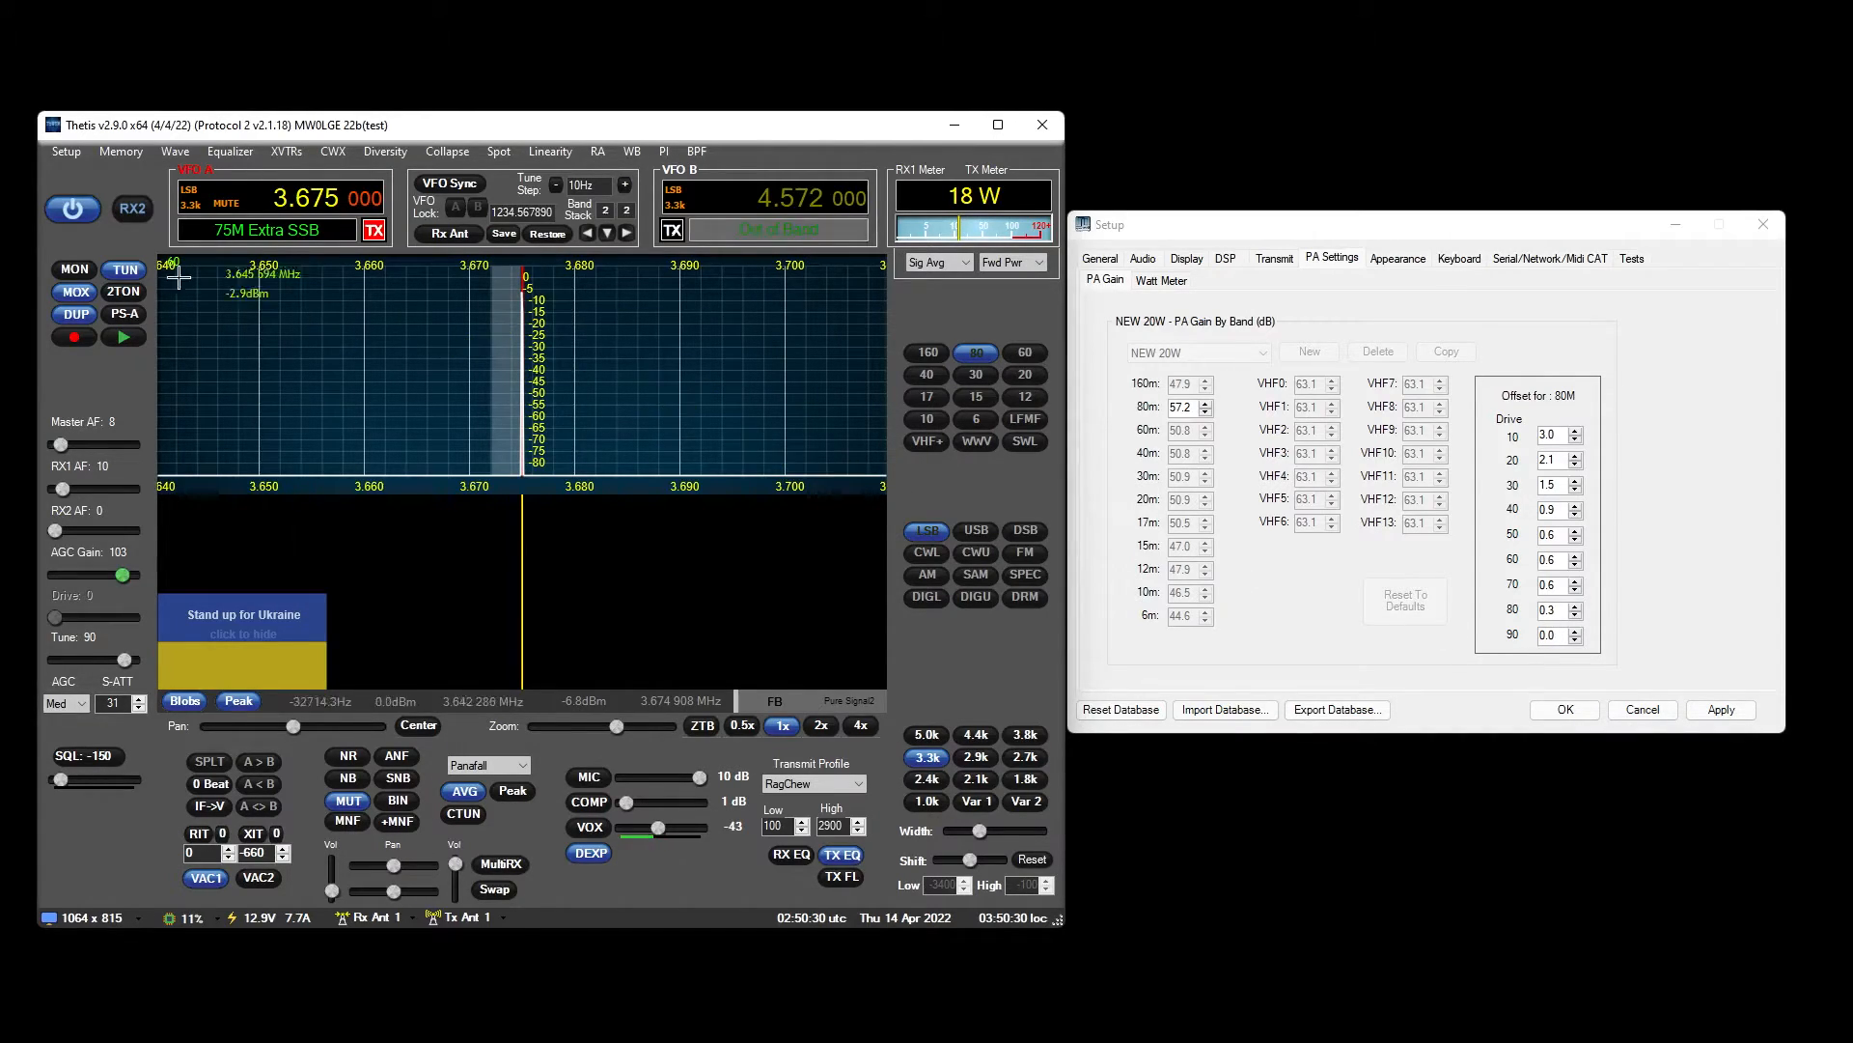
pyautogui.click(125, 269)
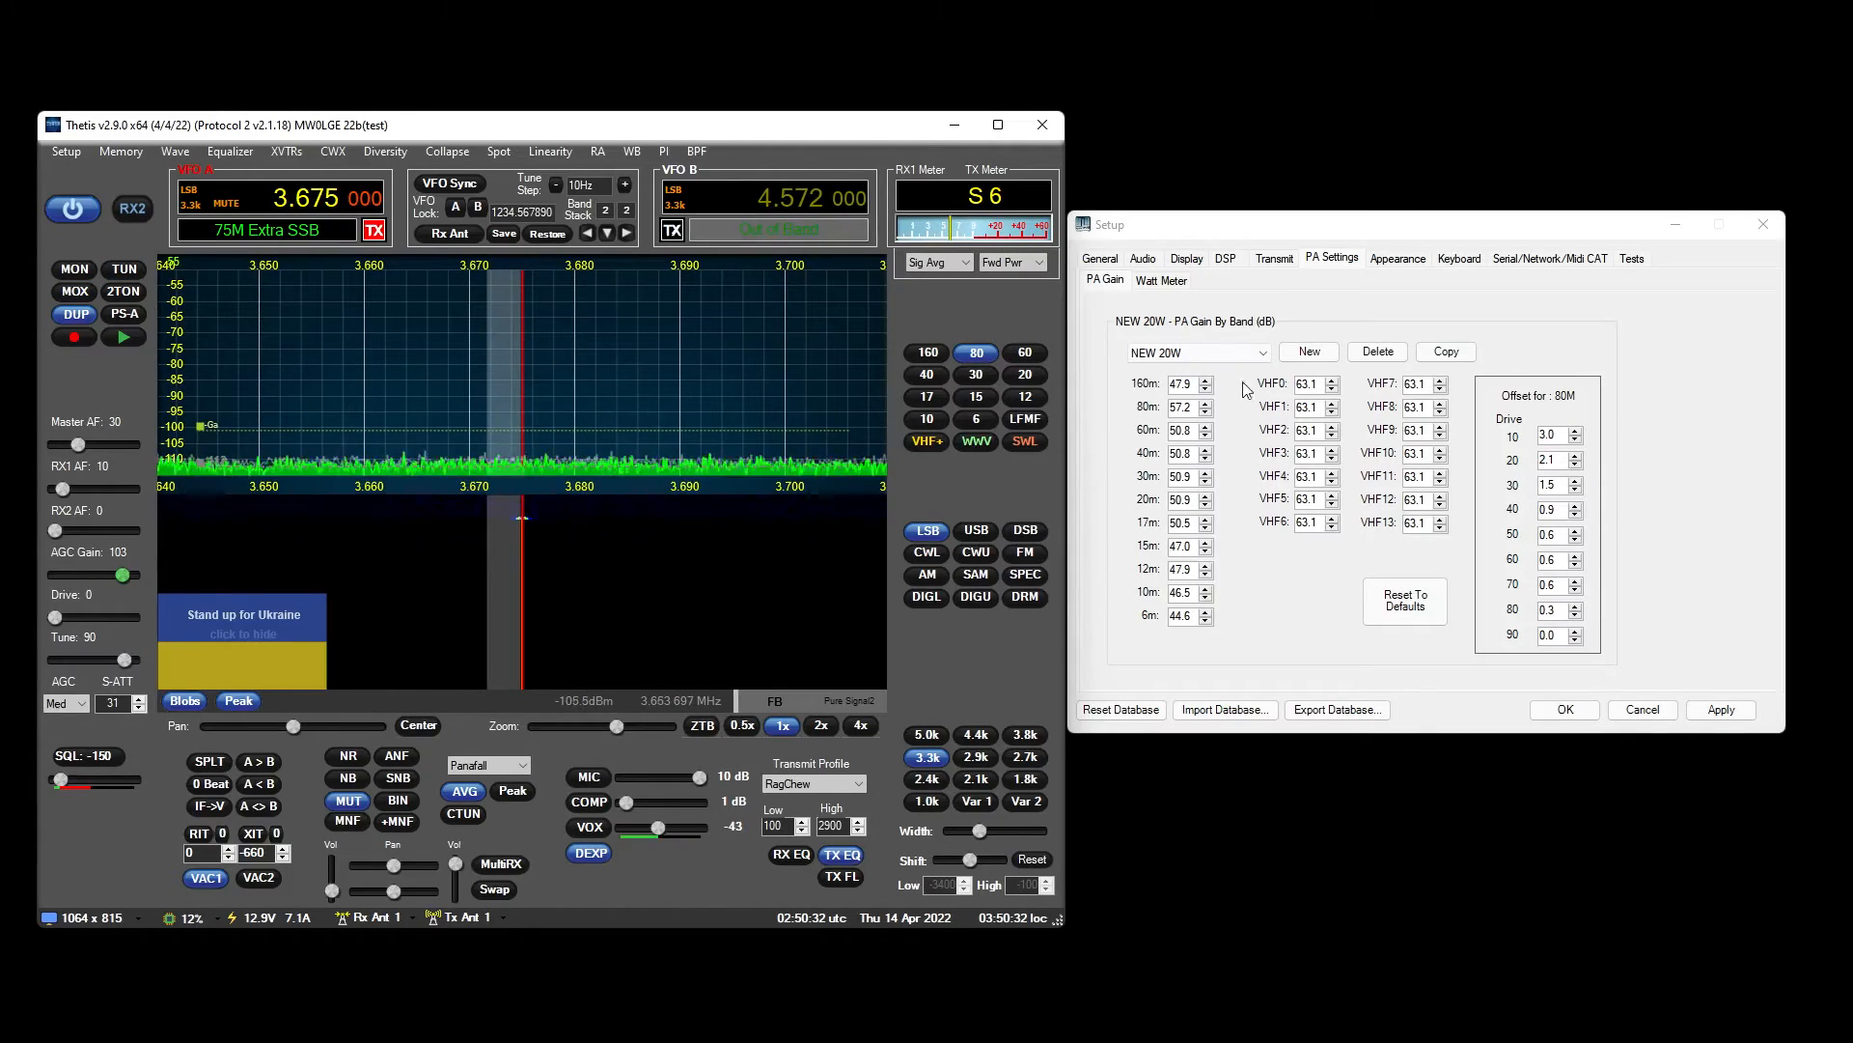
# Restart the tune carrier on 80m and check the power from the highest tune level down to the lowest few levels.
pyautogui.click(125, 269)
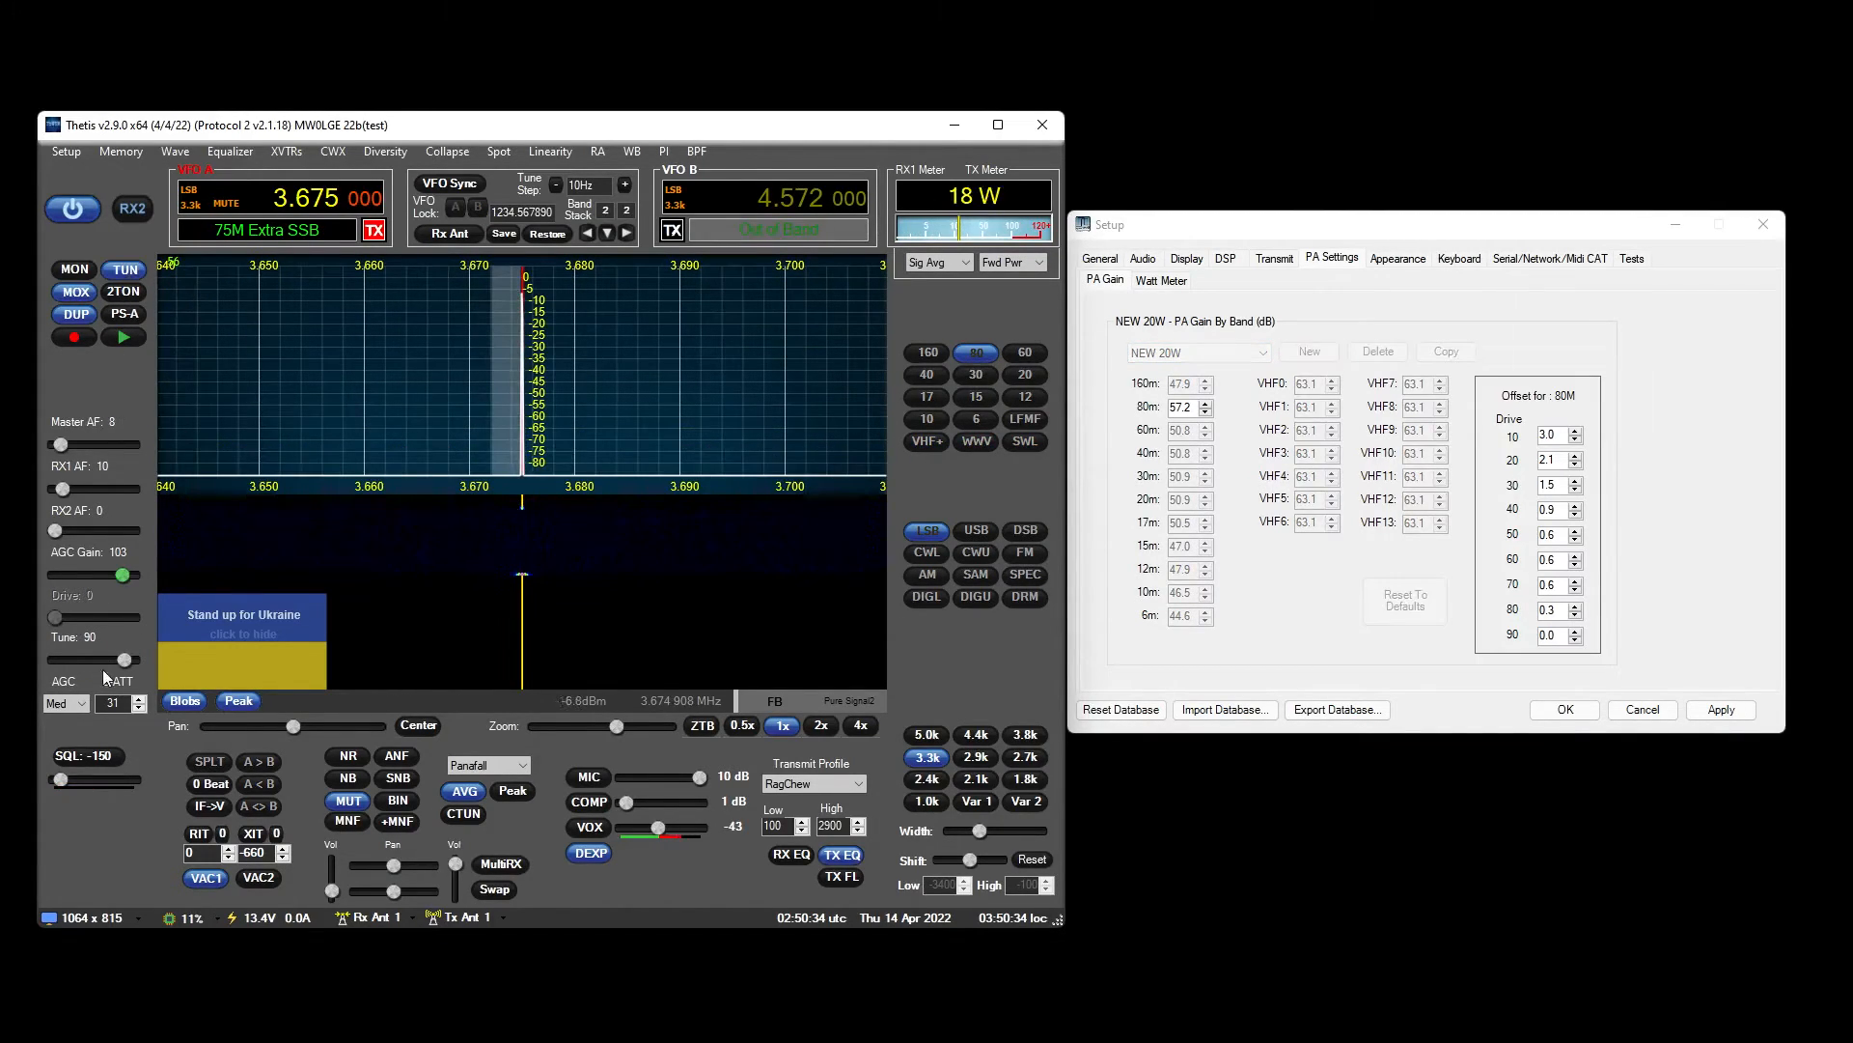
pyautogui.moveTo(124, 659); pyautogui.dragTo(139, 656)
pyautogui.moveTo(135, 657); pyautogui.dragTo(61, 656)
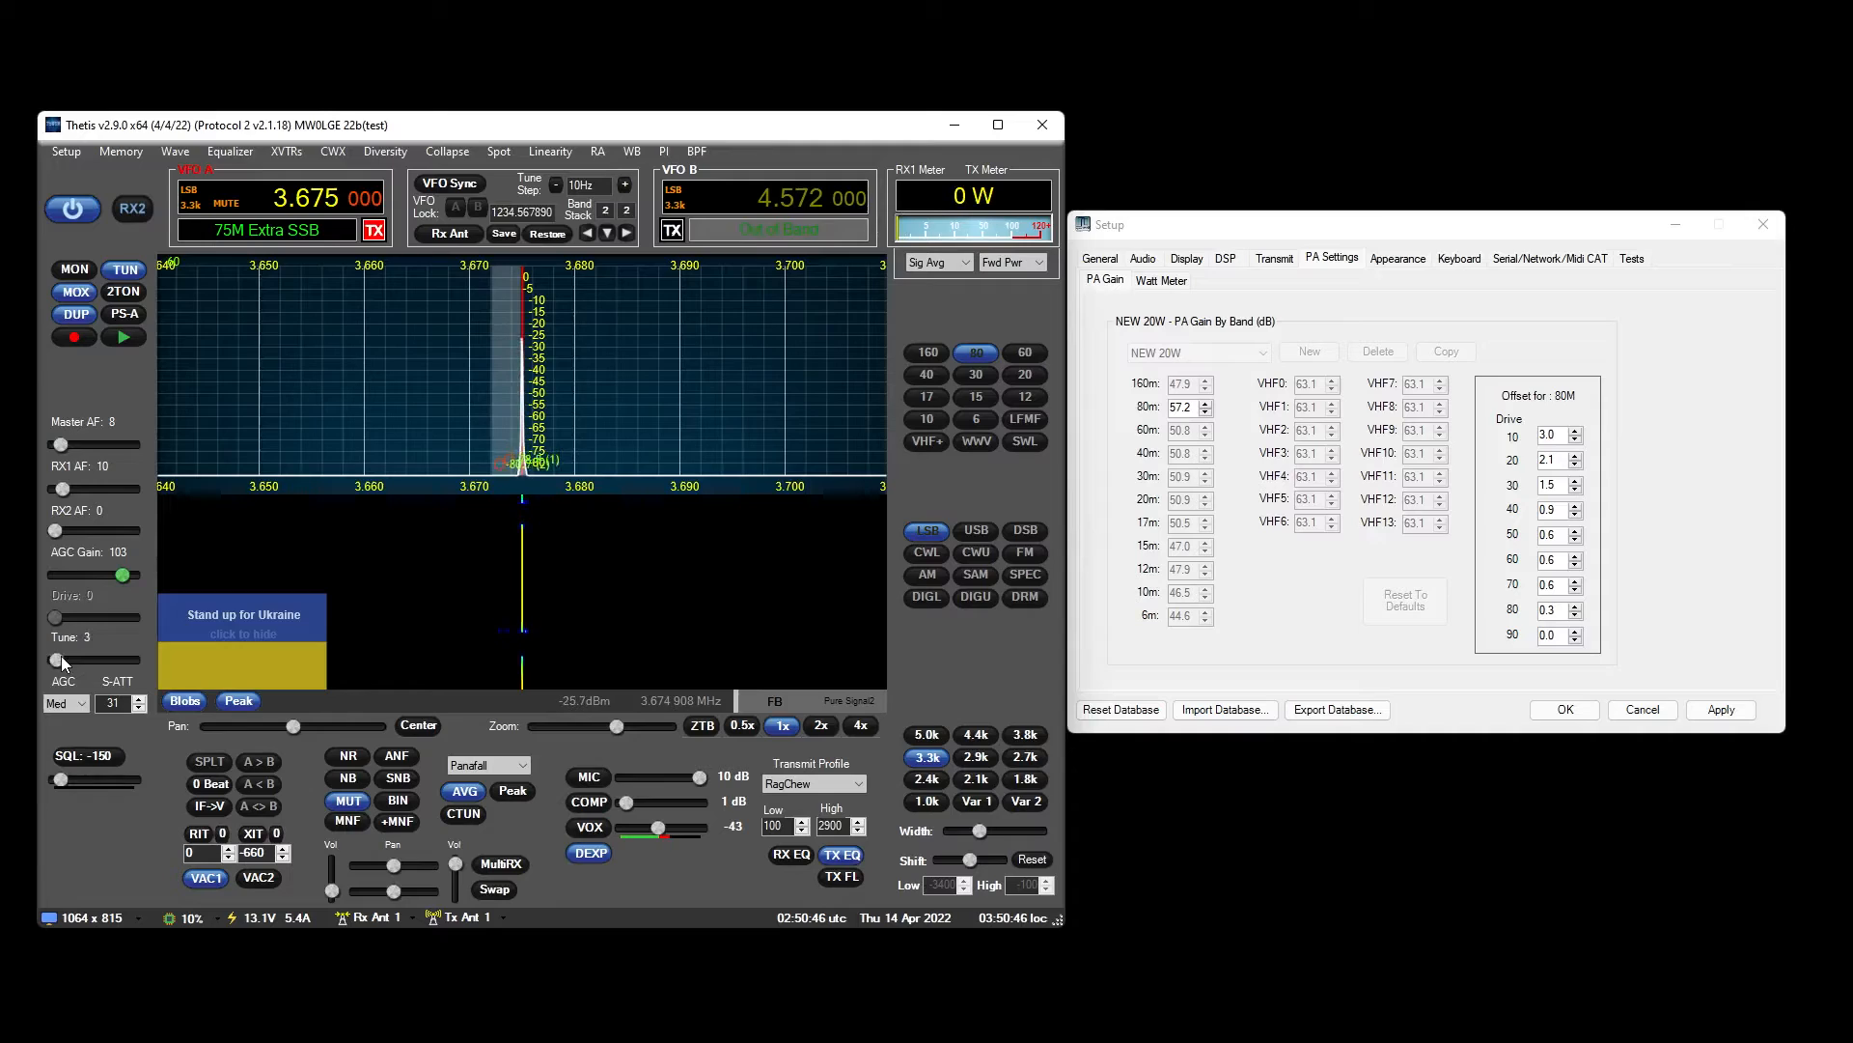
pyautogui.press('Right')
pyautogui.press('Right')
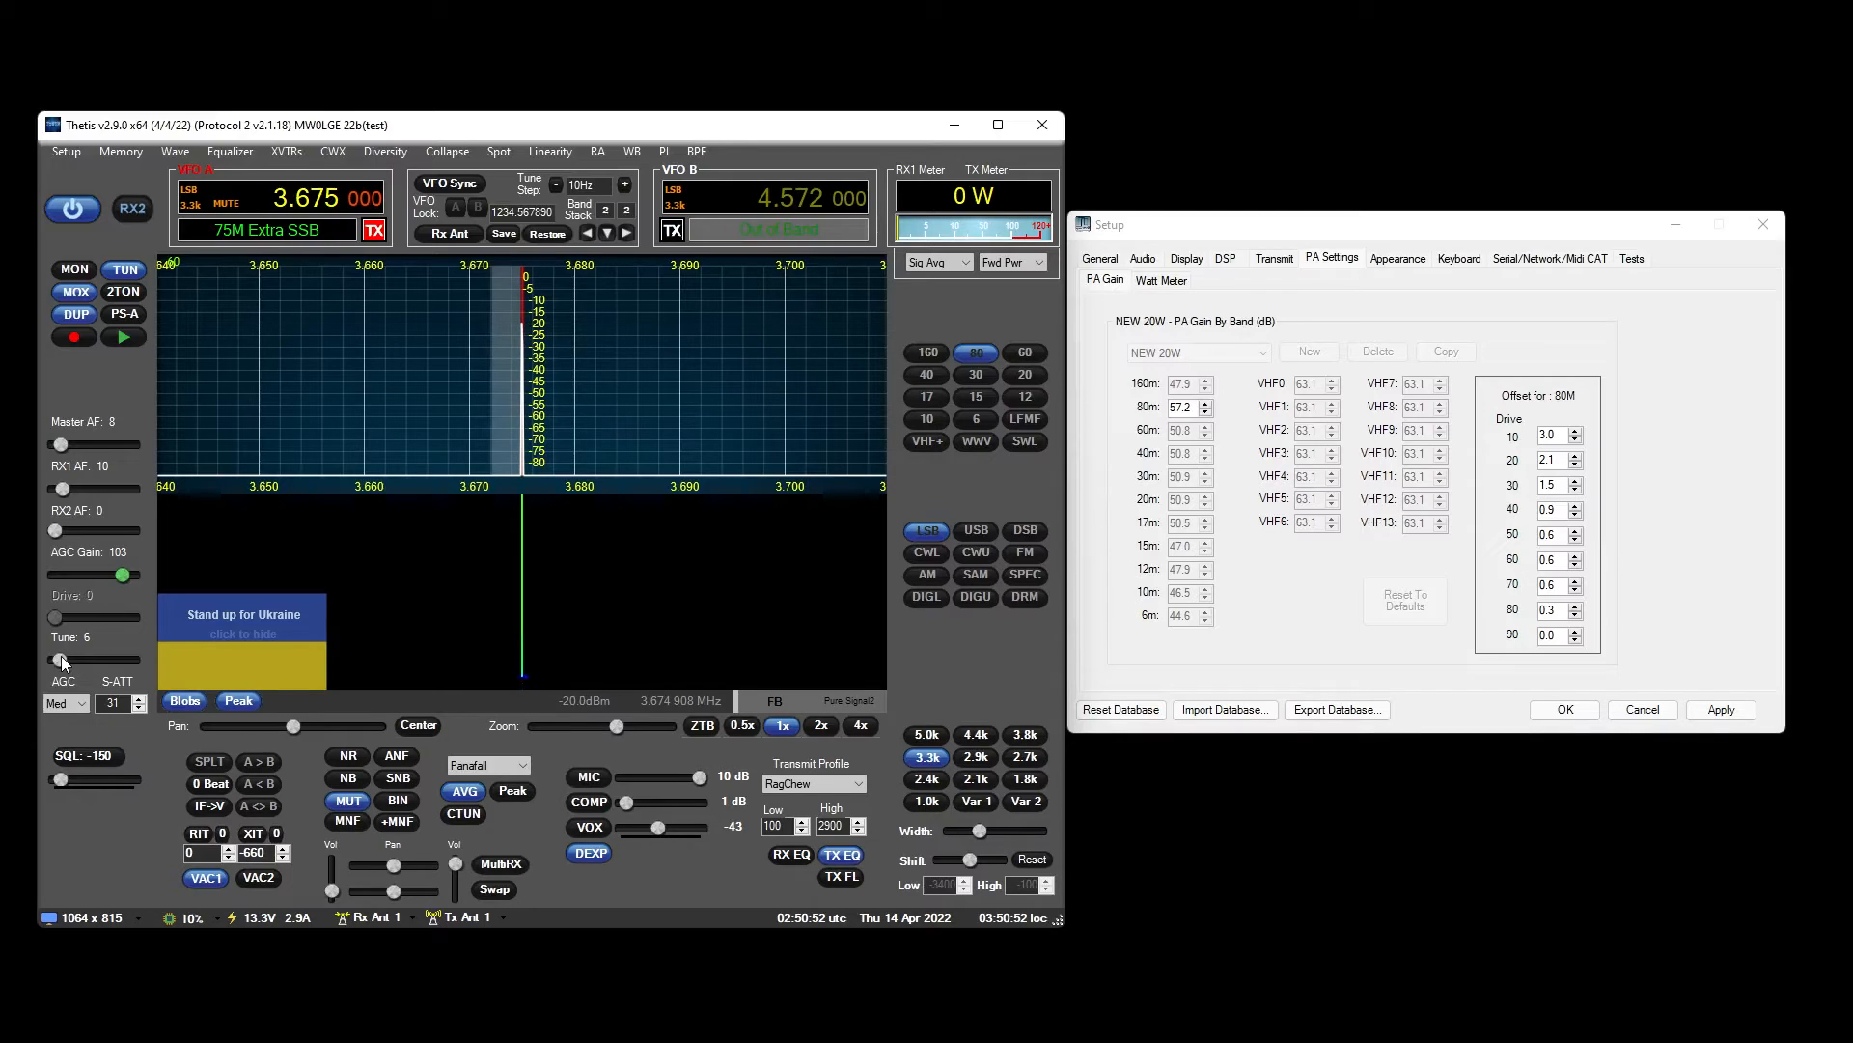
# Raise the tune level gradually to 30, checking the transmitted 80m power along the way.
pyautogui.scroll(4, 60, 658)
pyautogui.scroll(-5, 60, 656)
pyautogui.scroll(8, 60, 656)
pyautogui.scroll(1, 61, 657)
pyautogui.scroll(2, 61, 657)
pyautogui.scroll(1, 63, 662)
pyautogui.scroll(3, 74, 661)
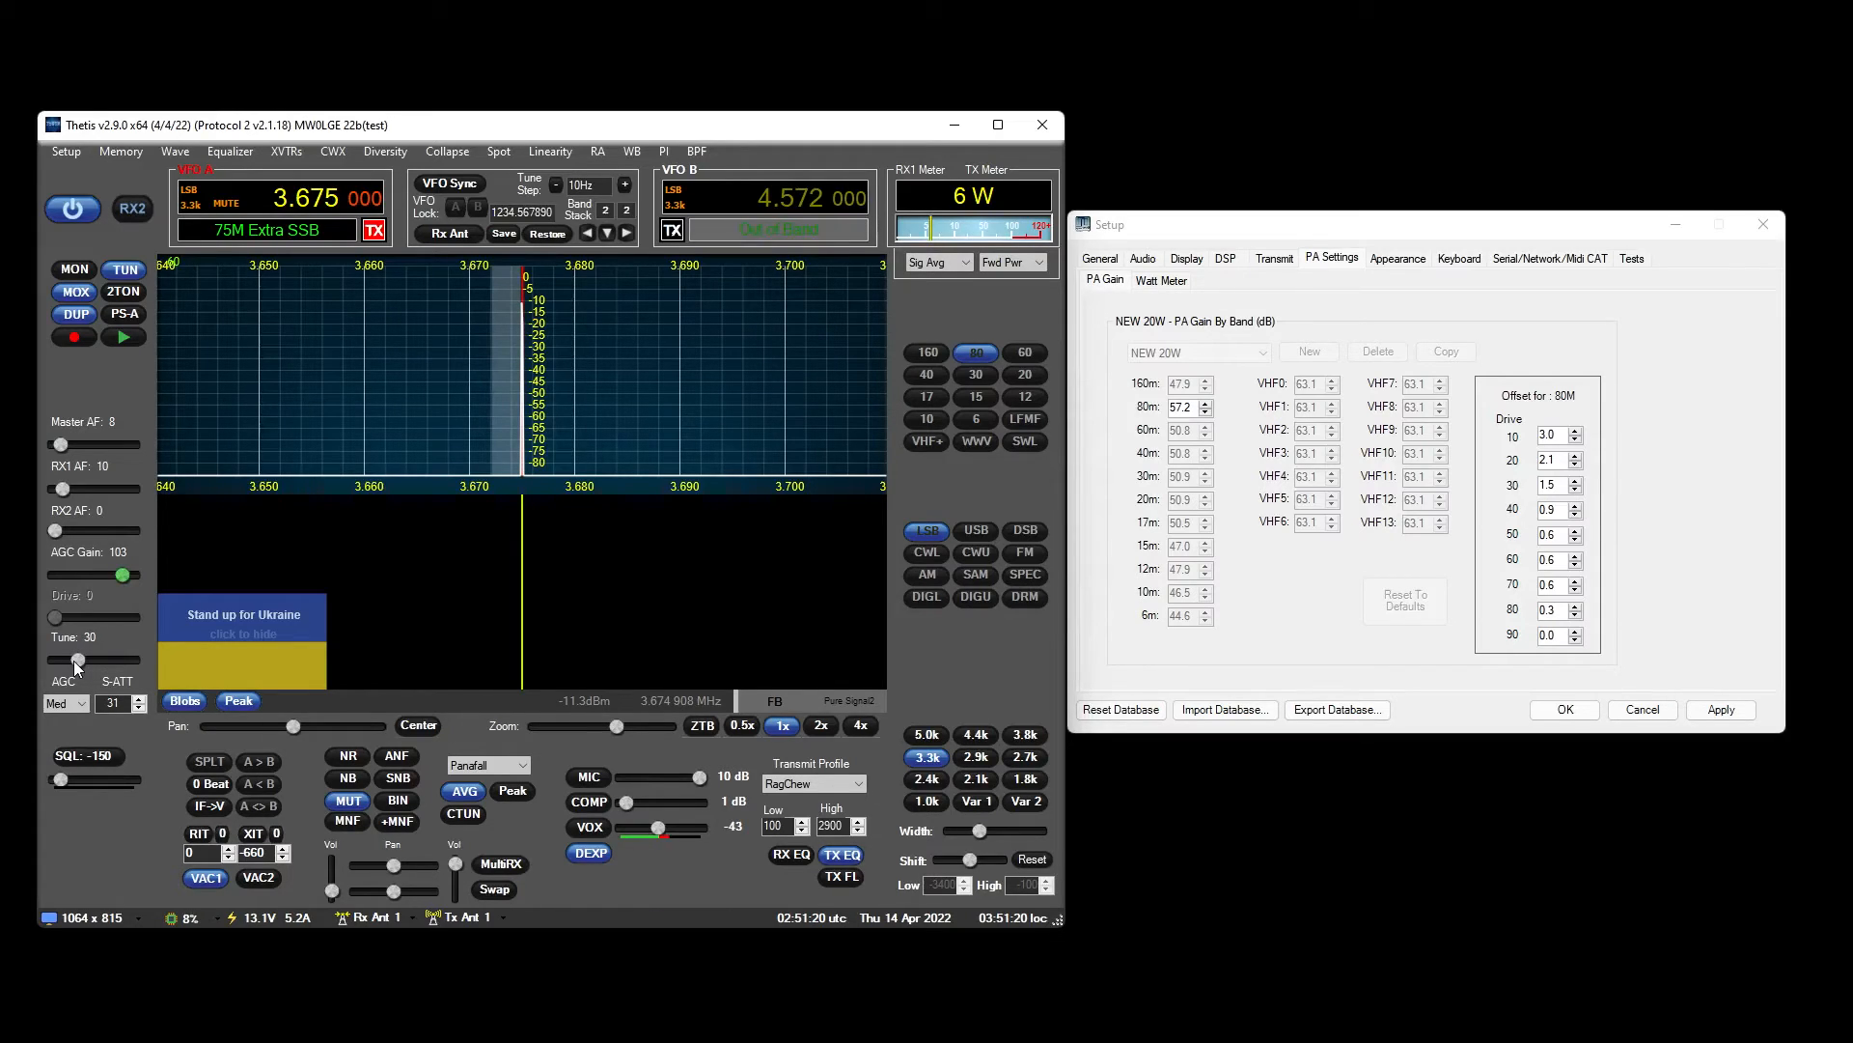
# Check the 80m power at tune levels above 30, return the level to 40, and stop the tune carrier.
pyautogui.scroll(6, 73, 660)
pyautogui.scroll(1, 74, 660)
pyautogui.scroll(2, 73, 660)
pyautogui.scroll(2, 74, 661)
pyautogui.moveTo(91, 658)
pyautogui.mouseDown()
pyautogui.moveTo(130, 658)
pyautogui.moveTo(68, 655)
pyautogui.mouseUp()
pyautogui.moveTo(79, 660); pyautogui.dragTo(87, 660)
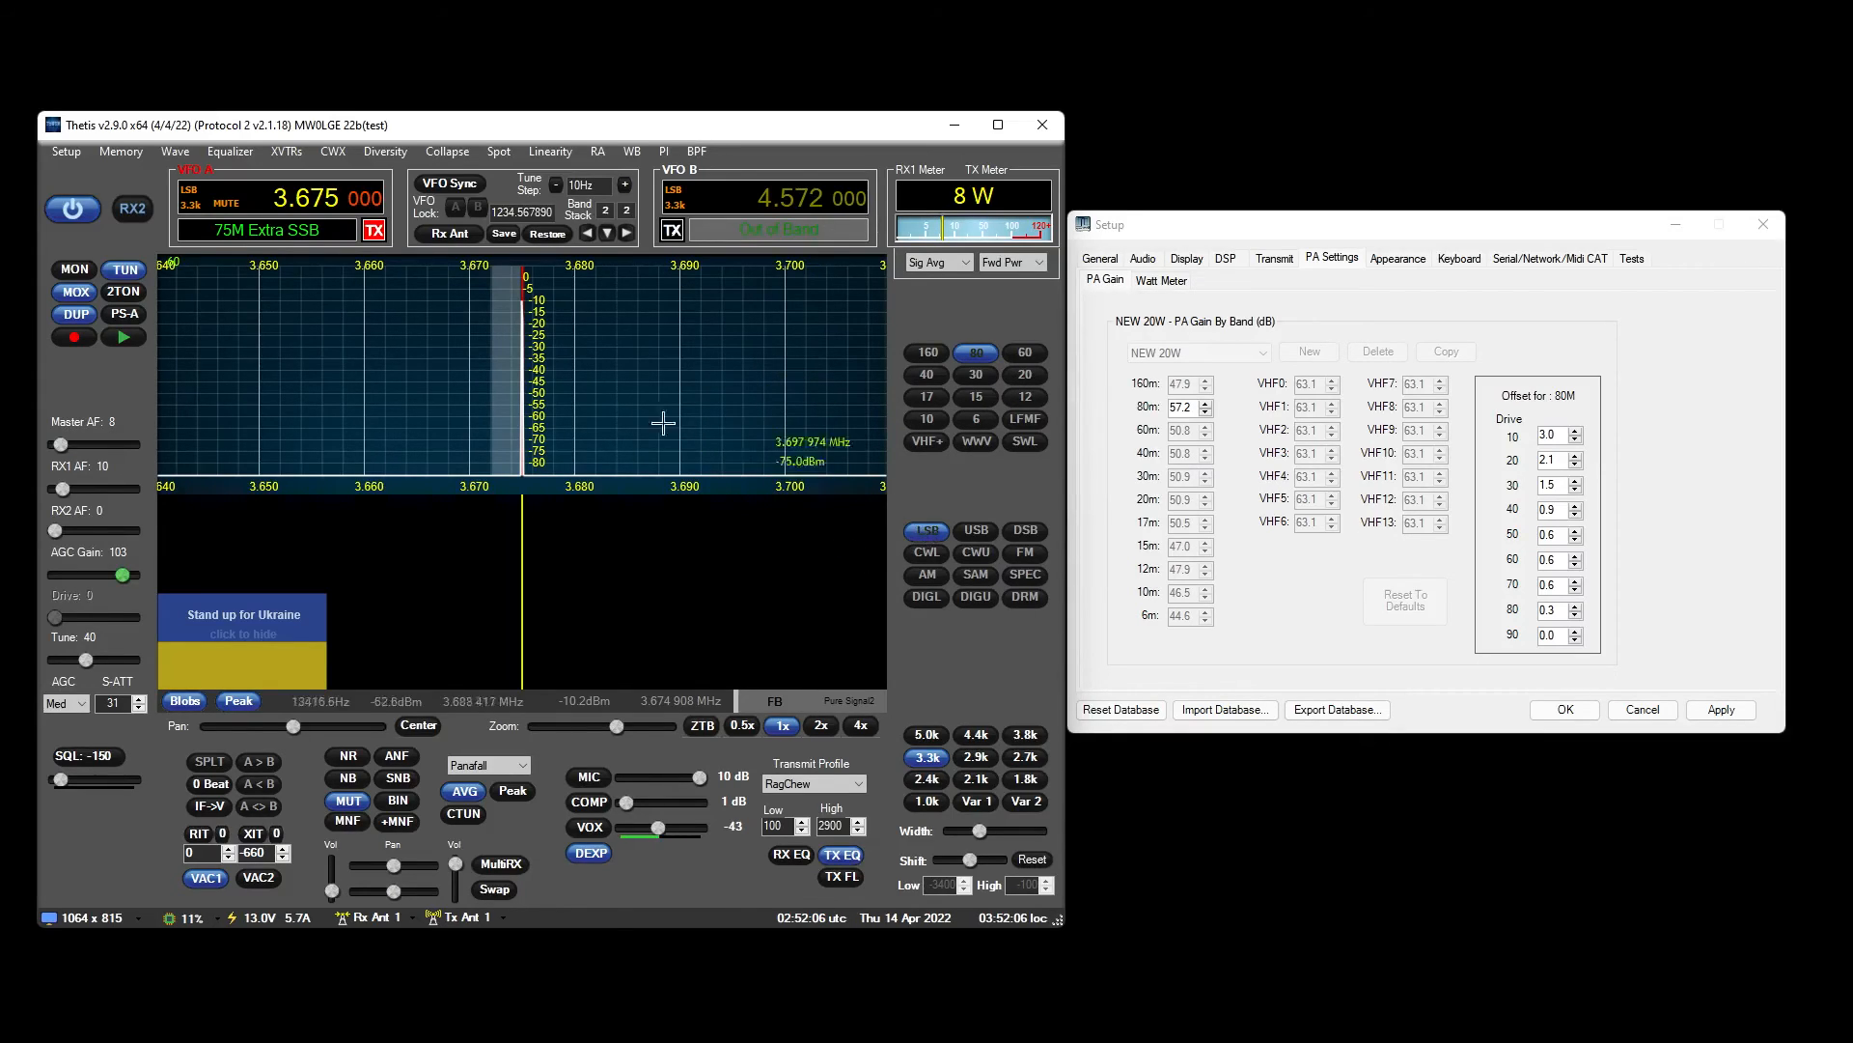
pyautogui.click(127, 271)
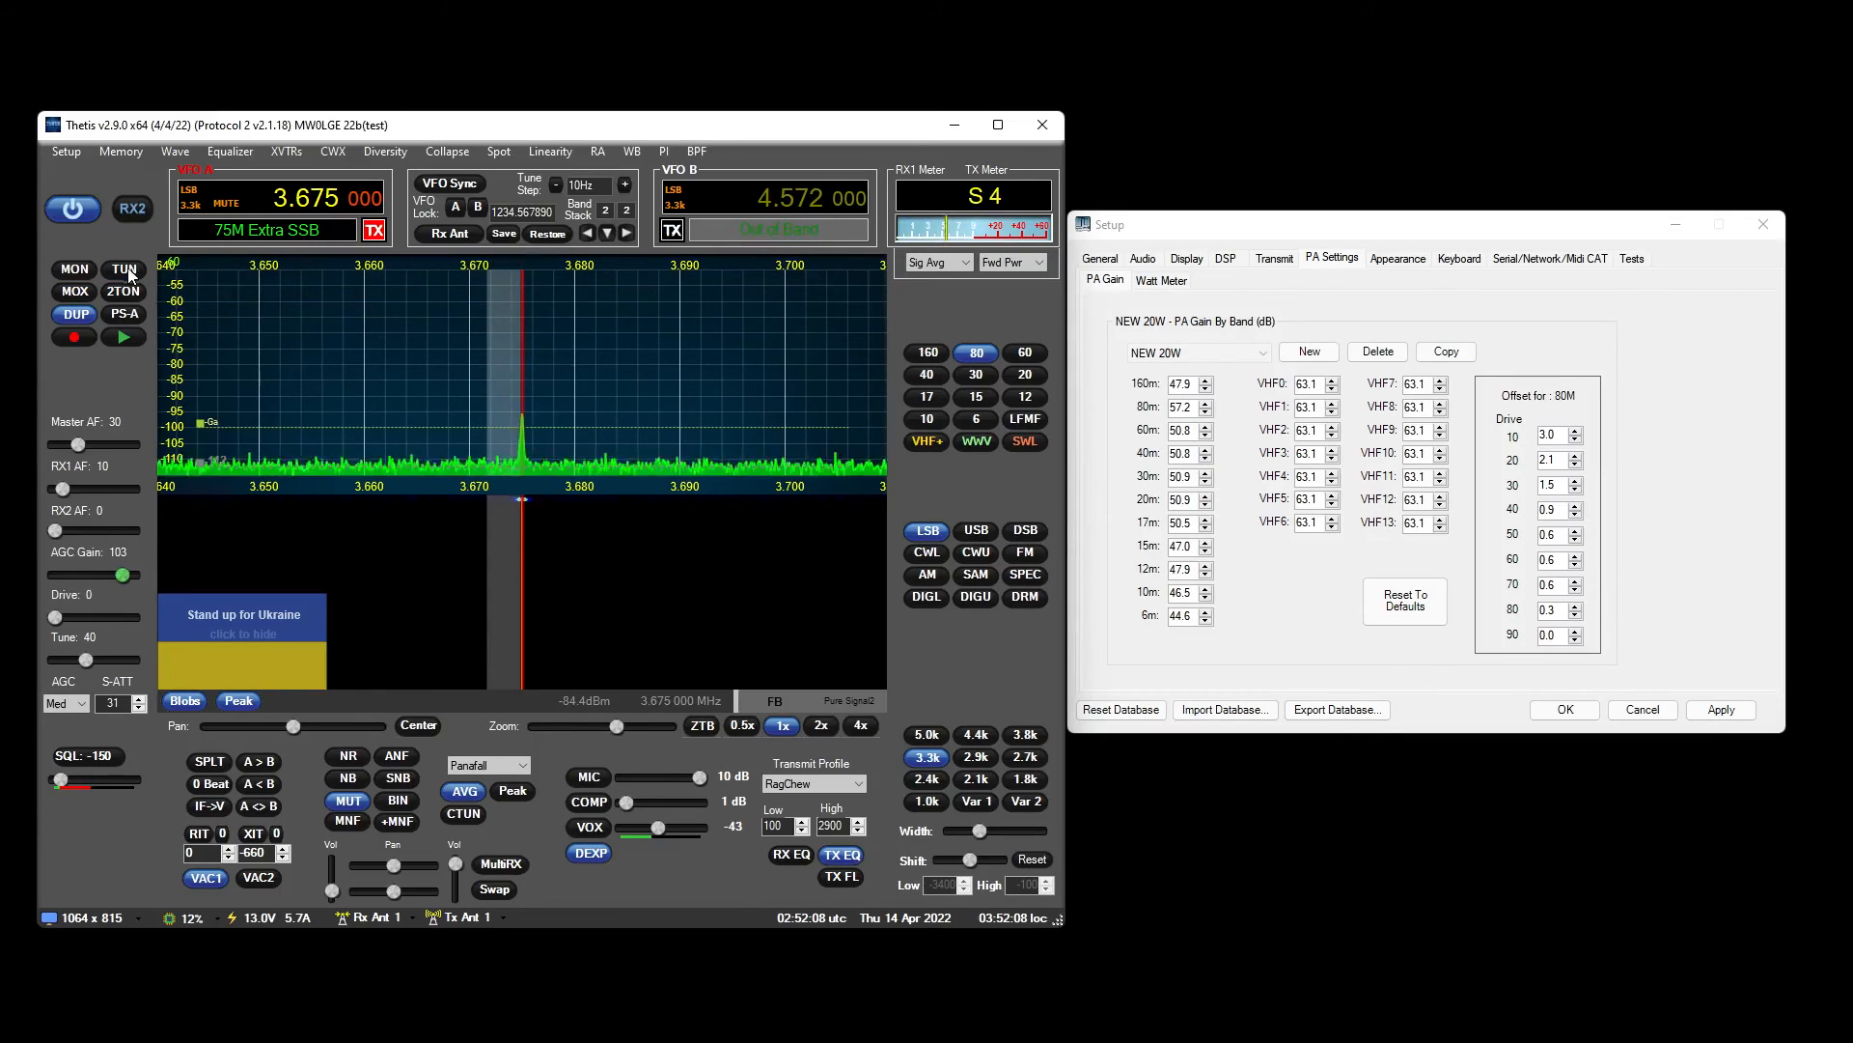